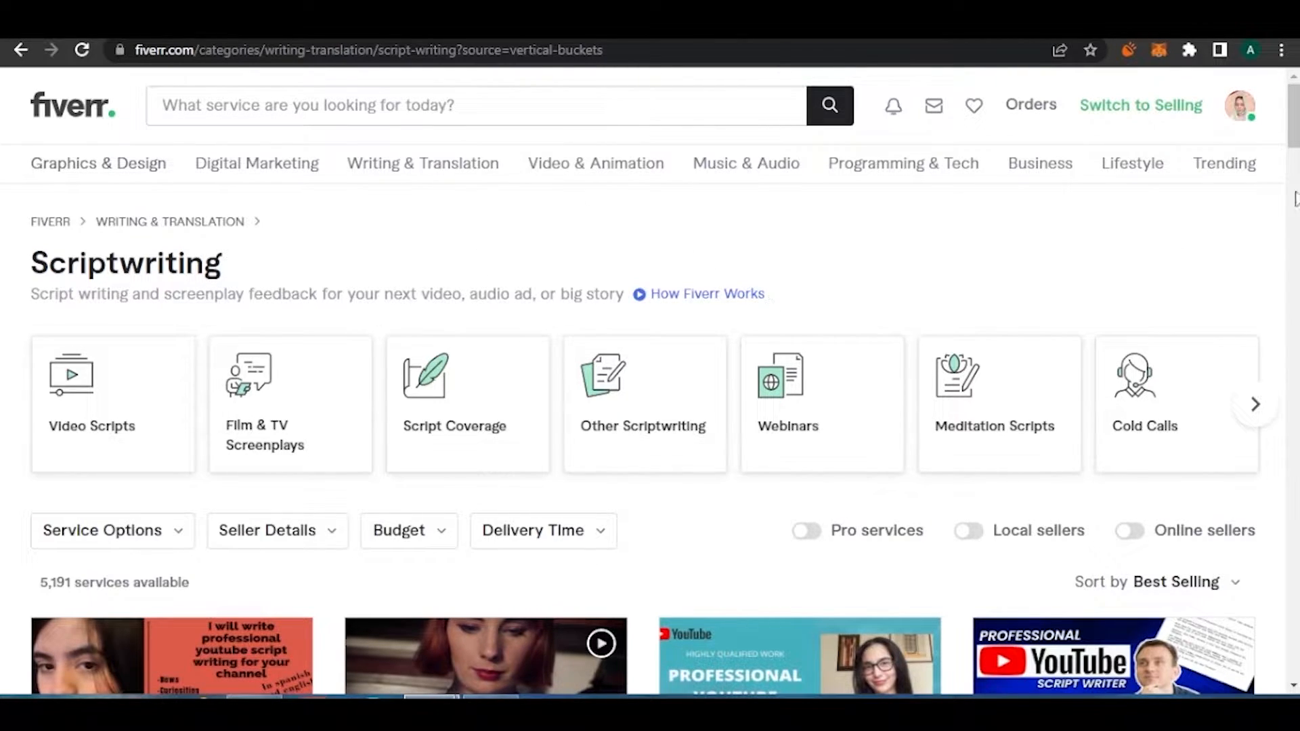
# Step: Examine the titles, ratings and starting prices of the first rows of gigs in the Scriptwriting category
pyautogui.scroll(-5, 1294, 198)
pyautogui.scroll(6, 1295, 198)
pyautogui.scroll(-5, 1295, 199)
pyautogui.scroll(6, 1294, 198)
pyautogui.scroll(-5, 656, 214)
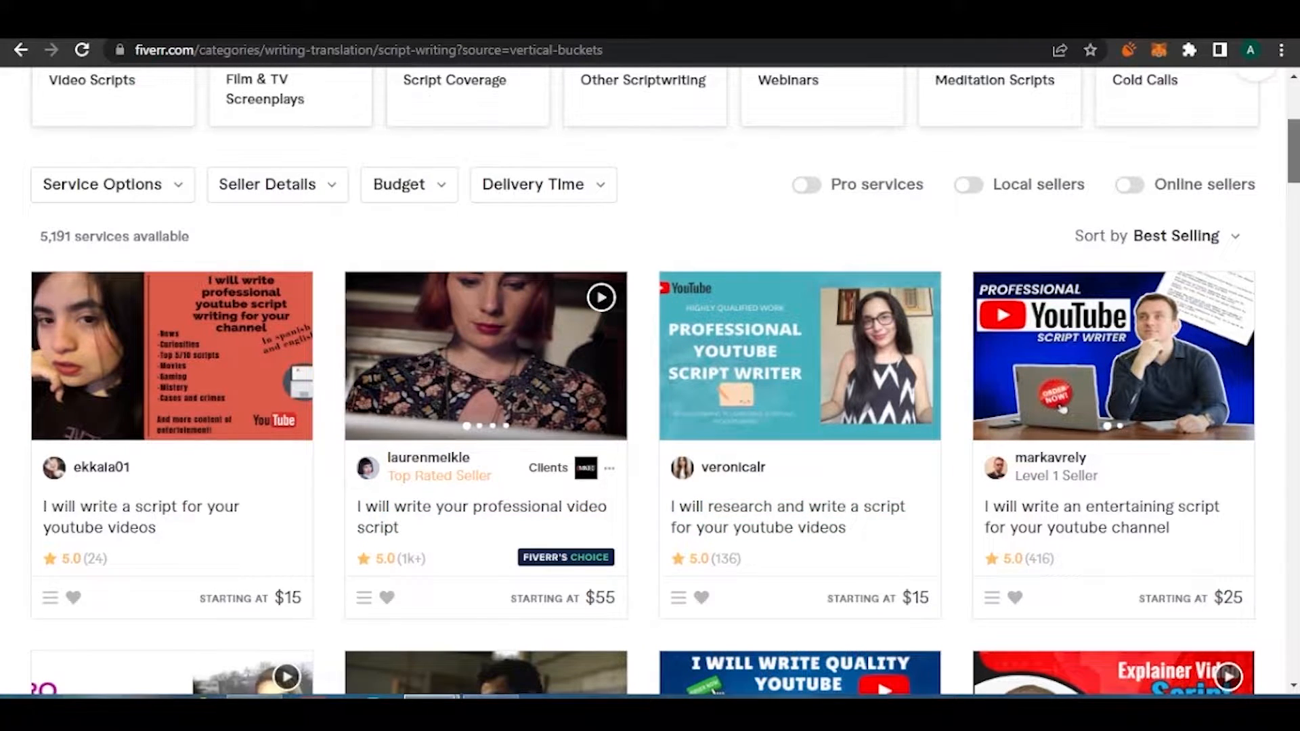
pyautogui.scroll(-1, 737, 278)
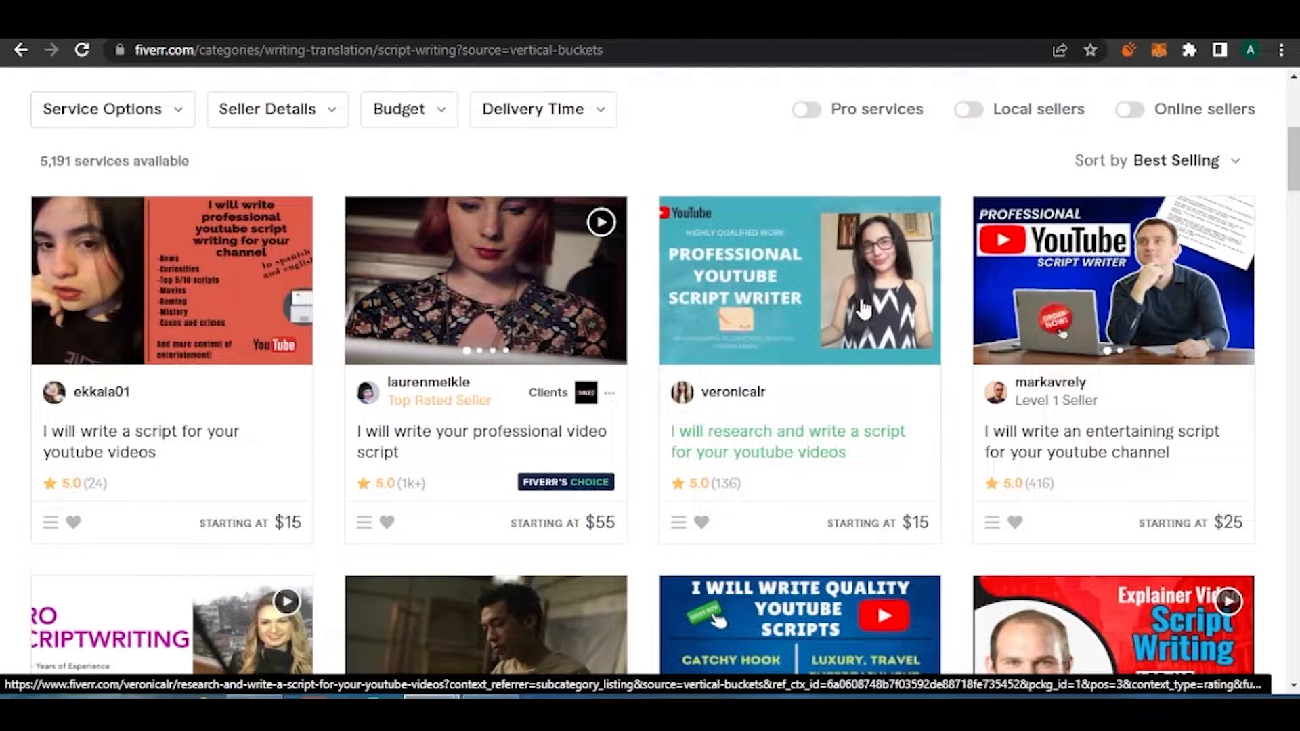
pyautogui.scroll(-4, 863, 267)
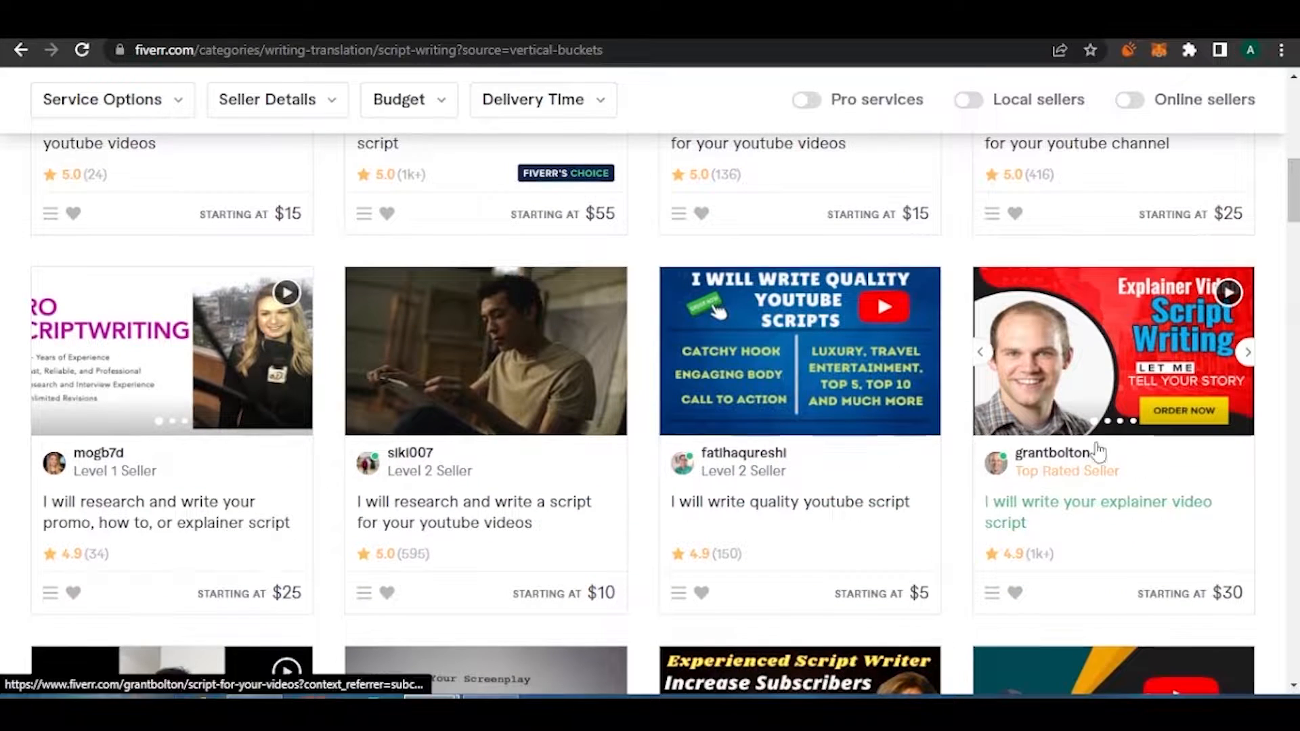
pyautogui.scroll(-4, 650, 415)
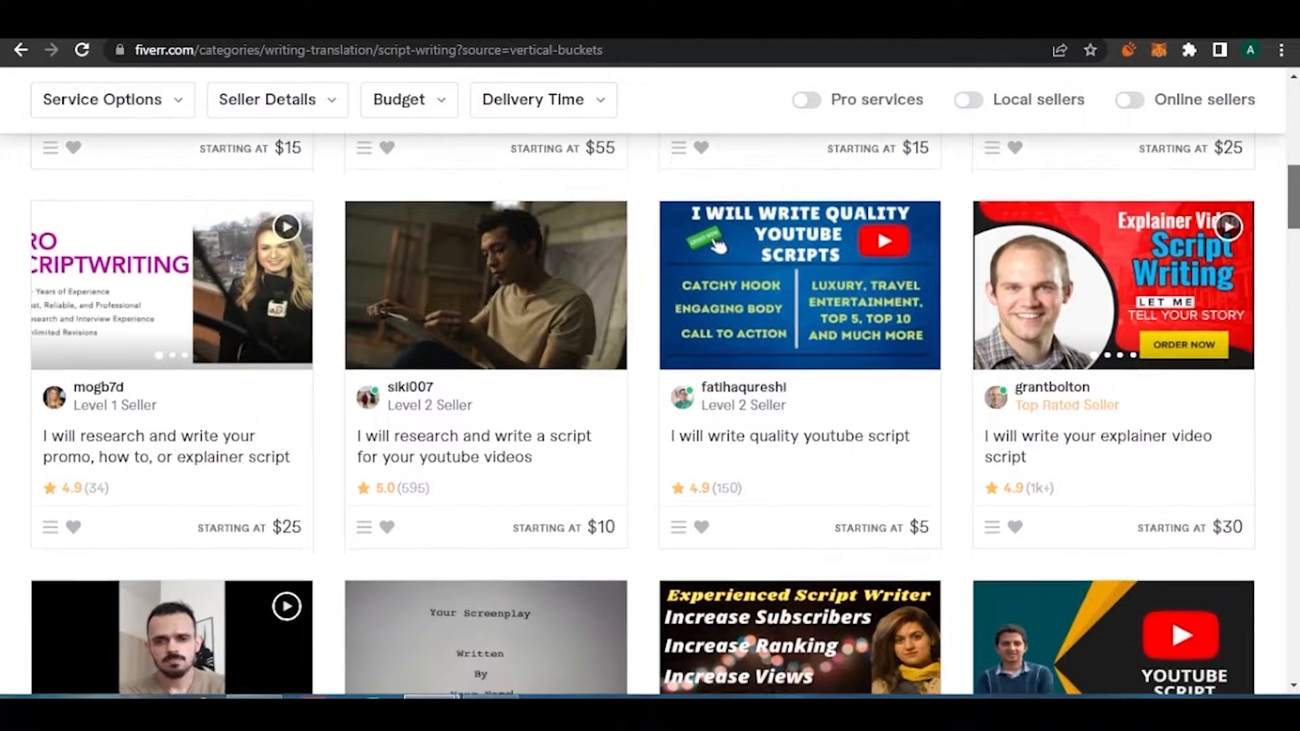
pyautogui.scroll(-3, 926, 271)
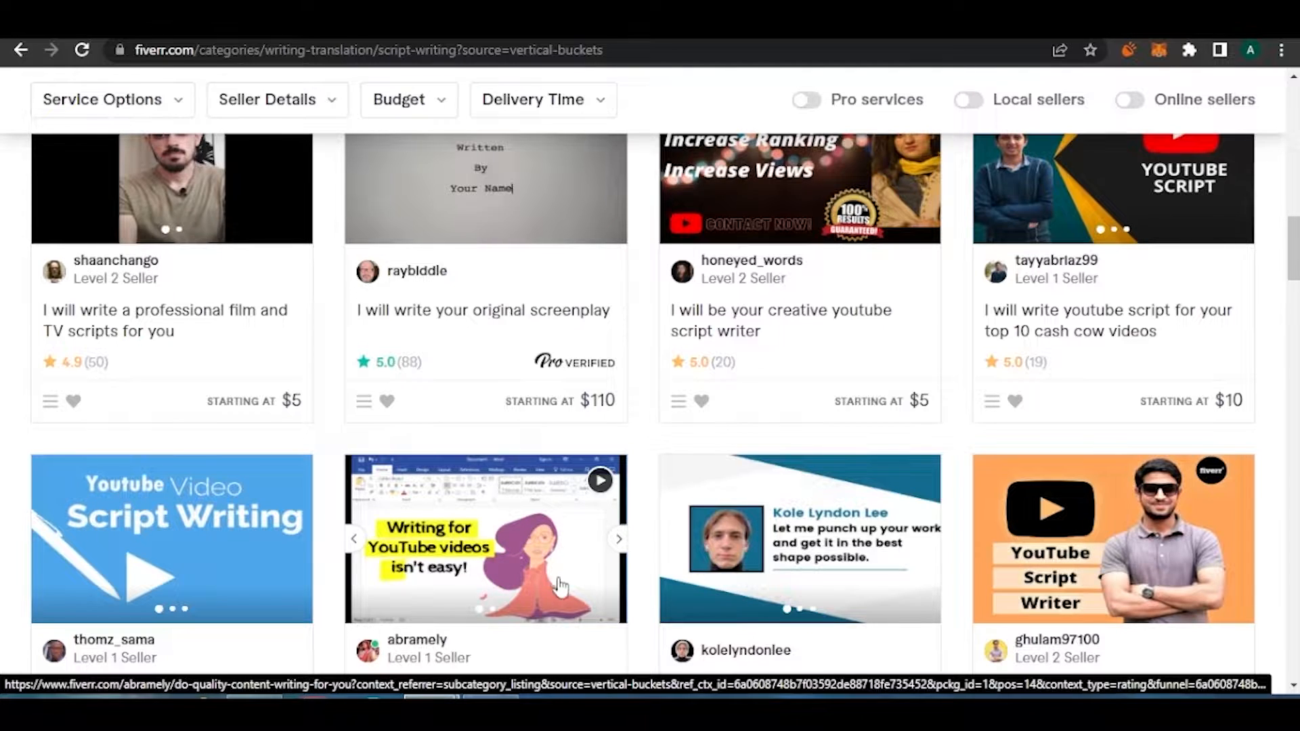
pyautogui.scroll(4, 1113, 406)
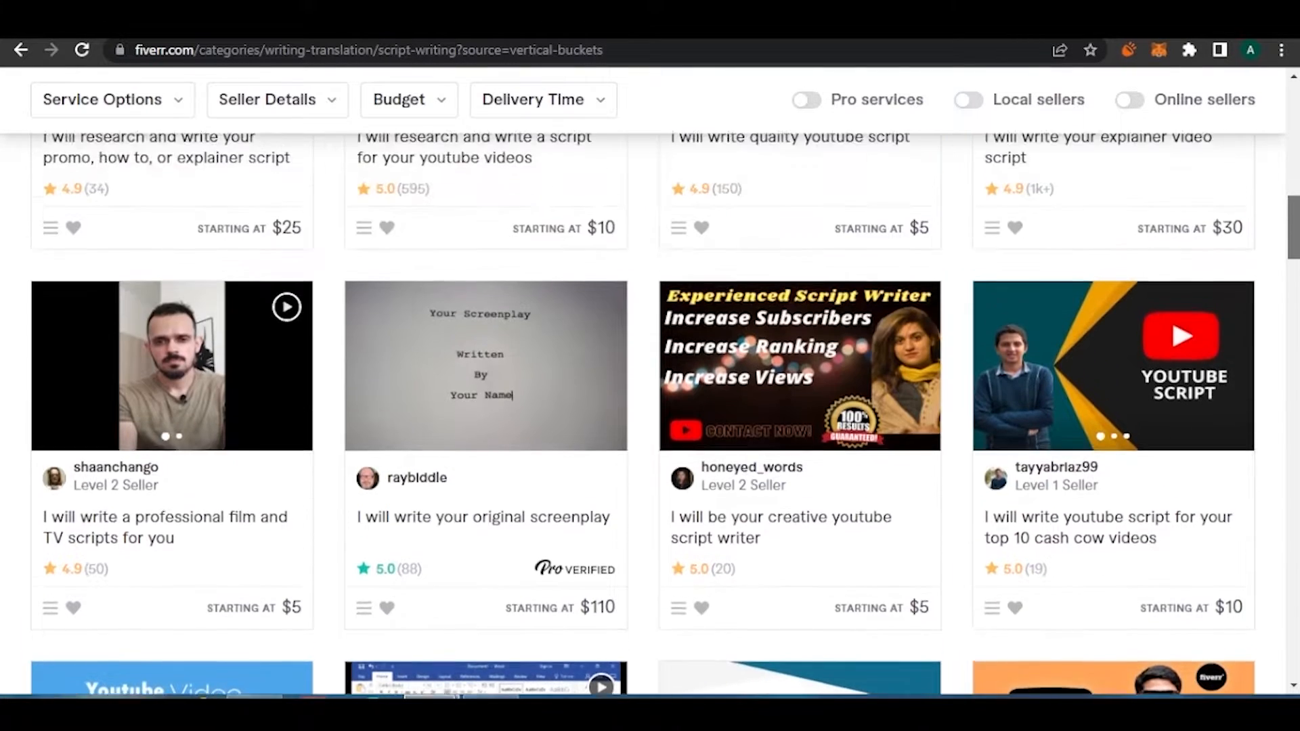
pyautogui.moveTo(1294, 220); pyautogui.dragTo(1294, 222)
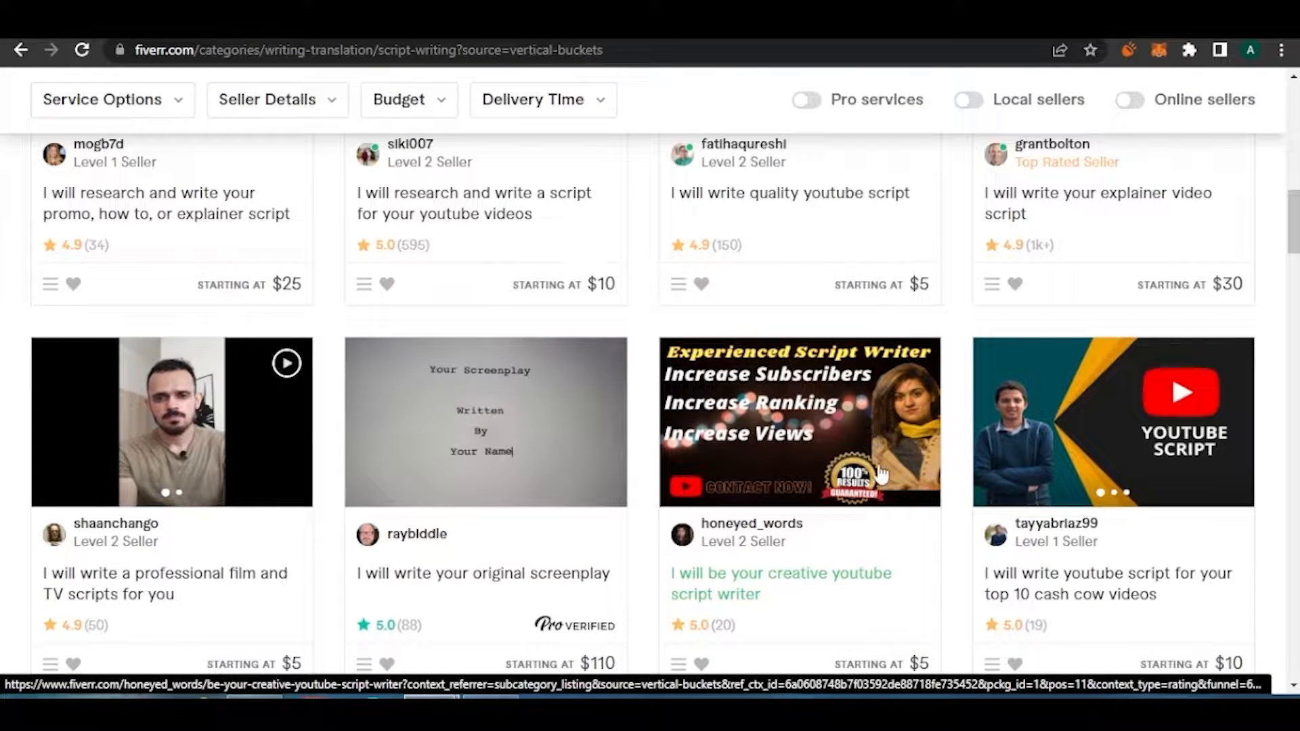
pyautogui.moveTo(1294, 225); pyautogui.dragTo(1294, 167)
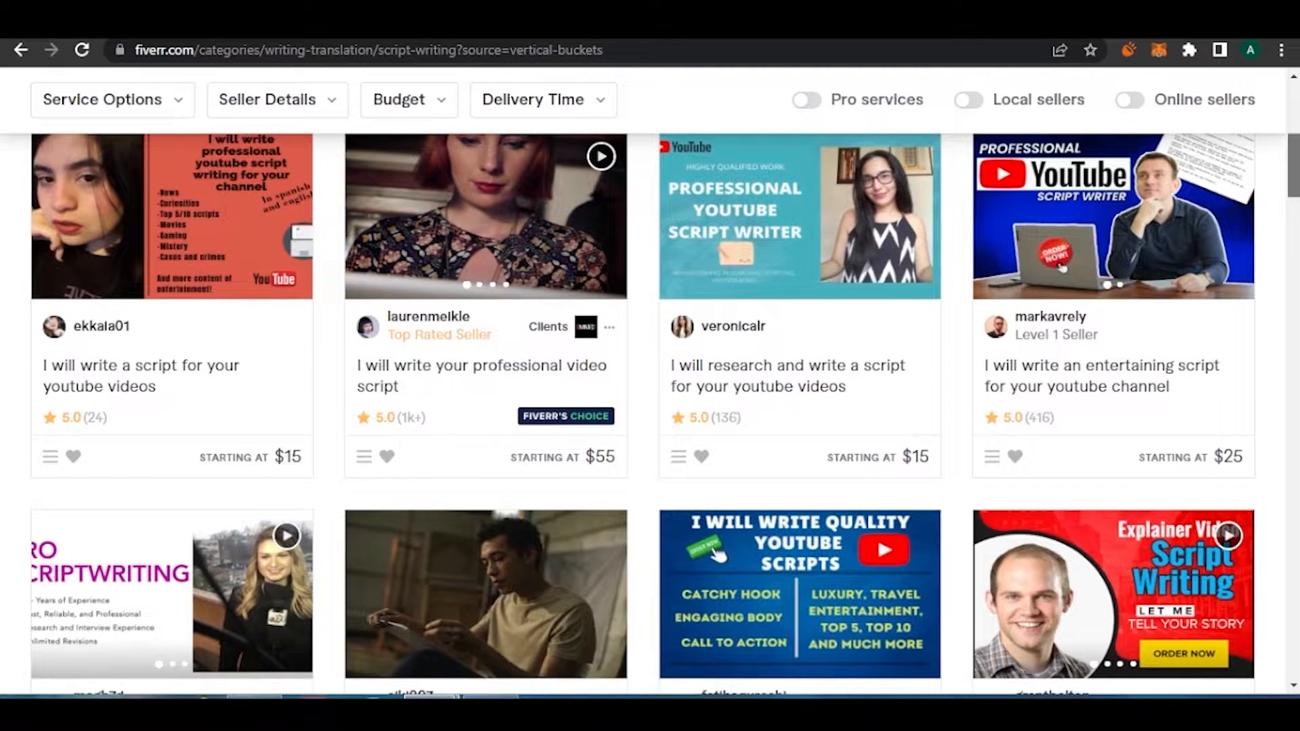
pyautogui.scroll(-4, 1084, 305)
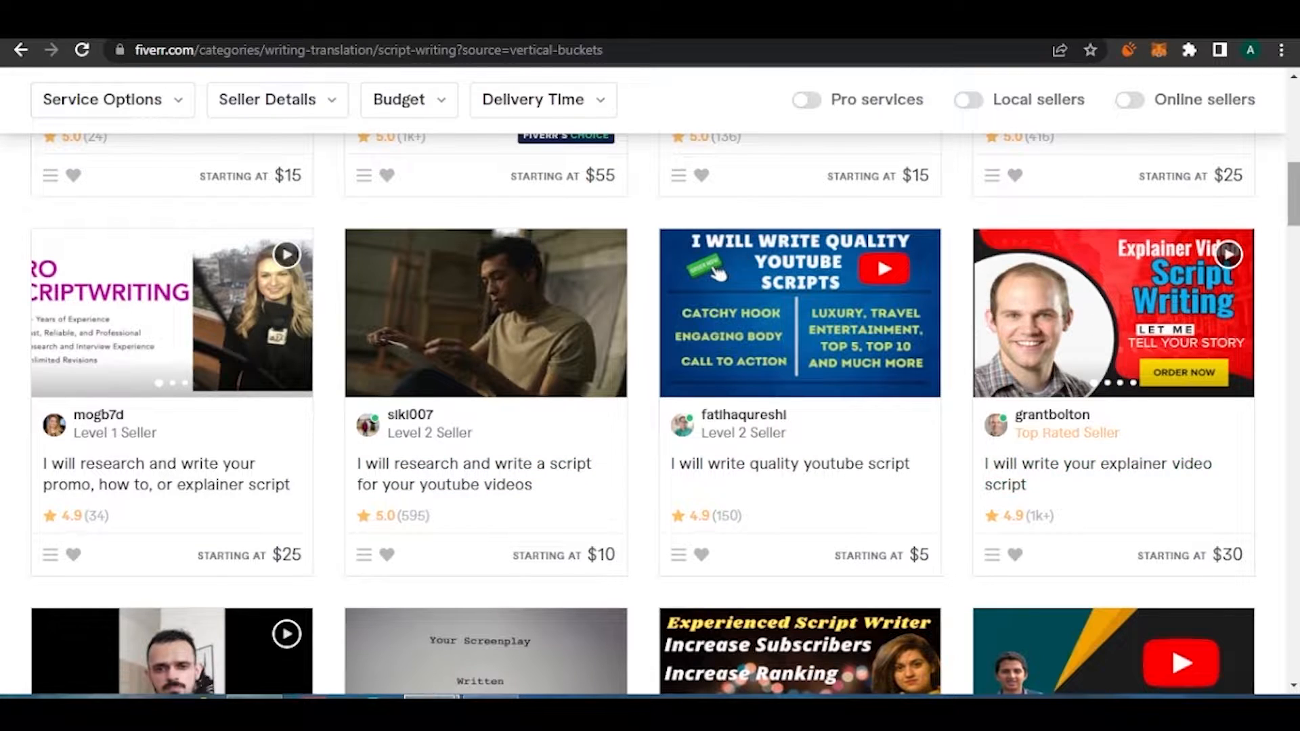
# Step: Review the remaining scriptwriting gigs down to the end of the first results page, comparing niches and starting prices
pyautogui.scroll(-8, 1114, 311)
pyautogui.scroll(-8, 665, 414)
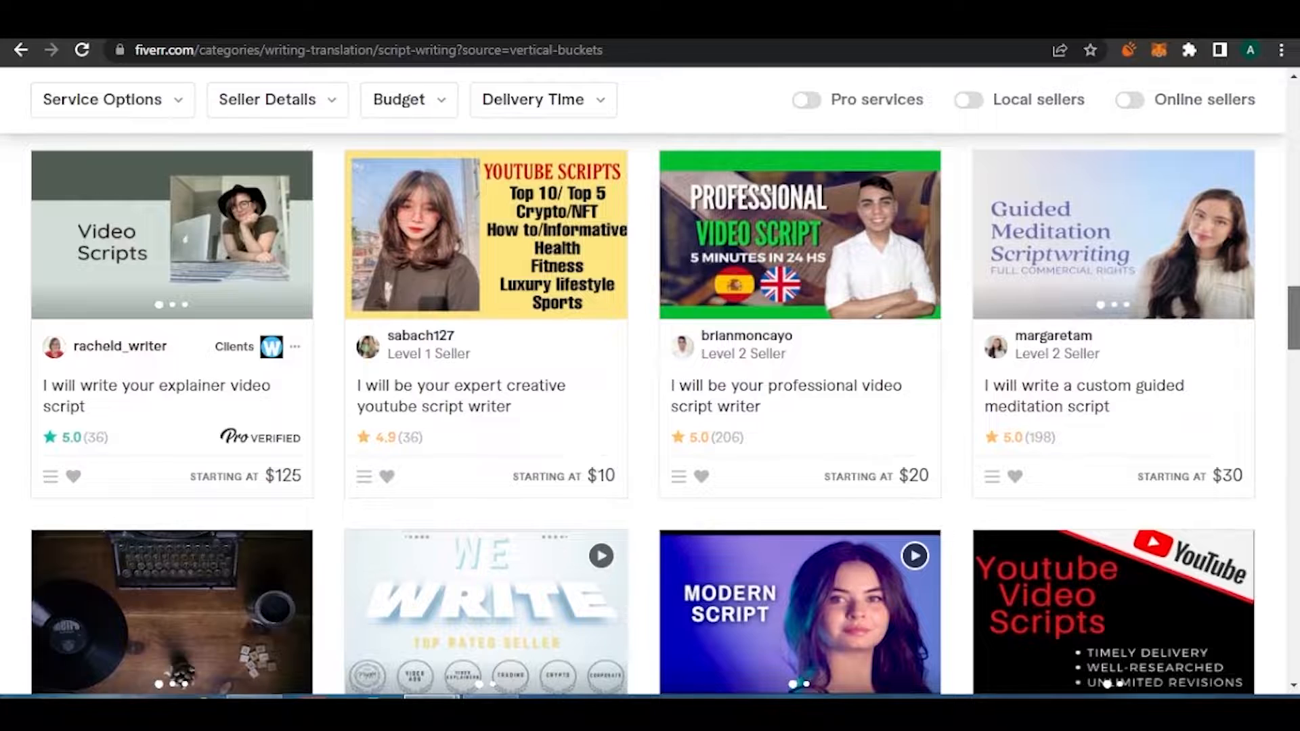
pyautogui.scroll(-2, 665, 415)
pyautogui.scroll(-2, 830, 321)
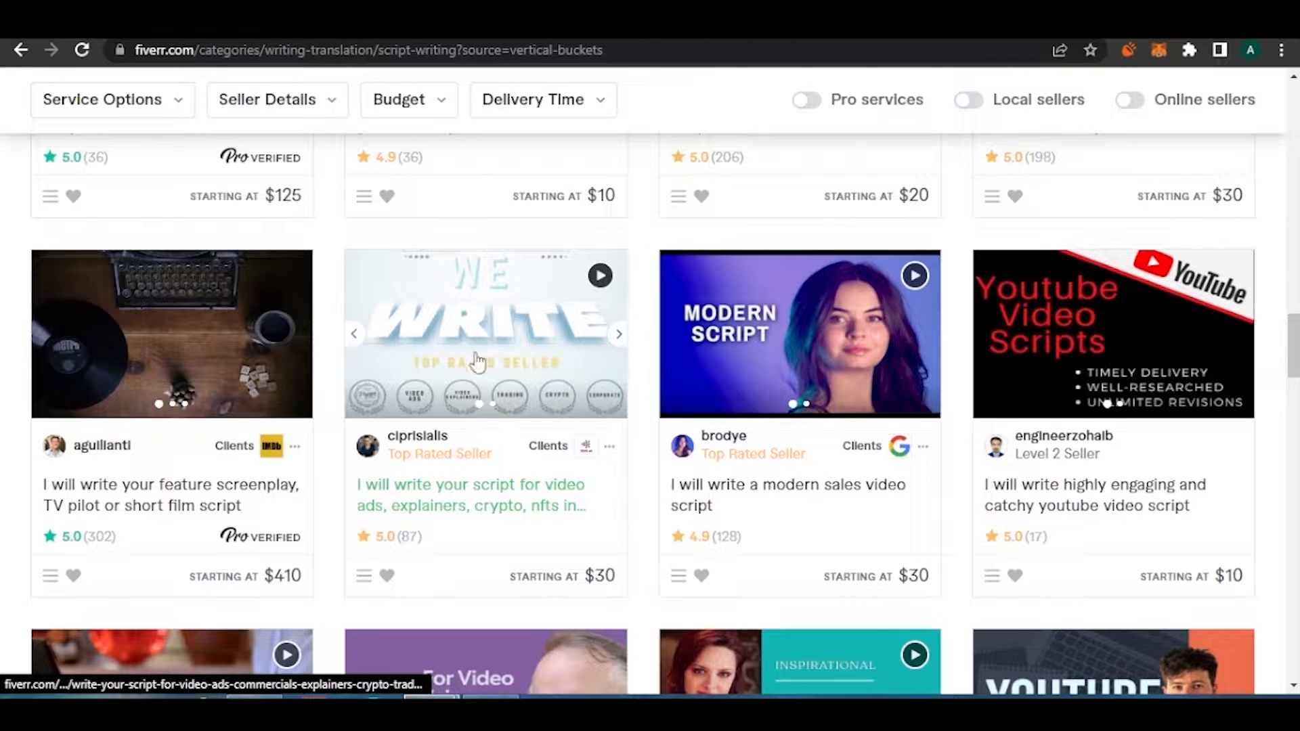
pyautogui.scroll(-5, 1110, 338)
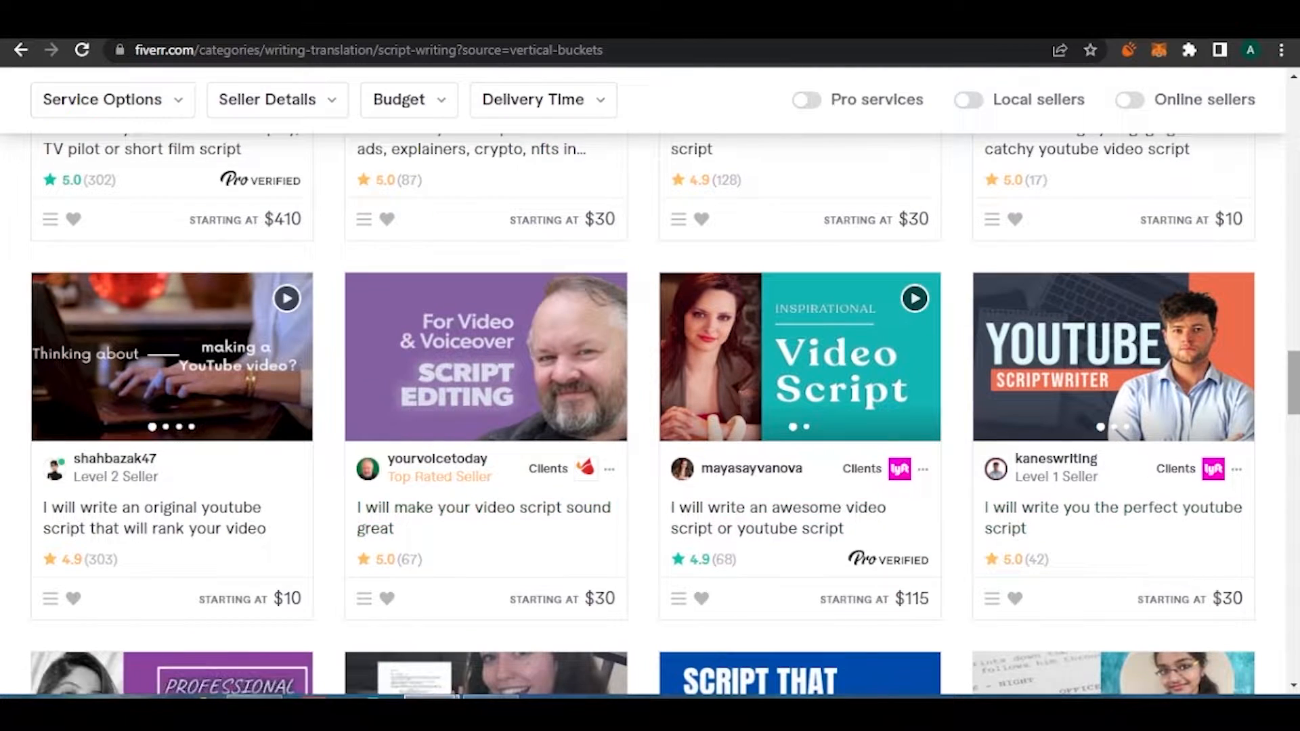
pyautogui.scroll(-10, 650, 413)
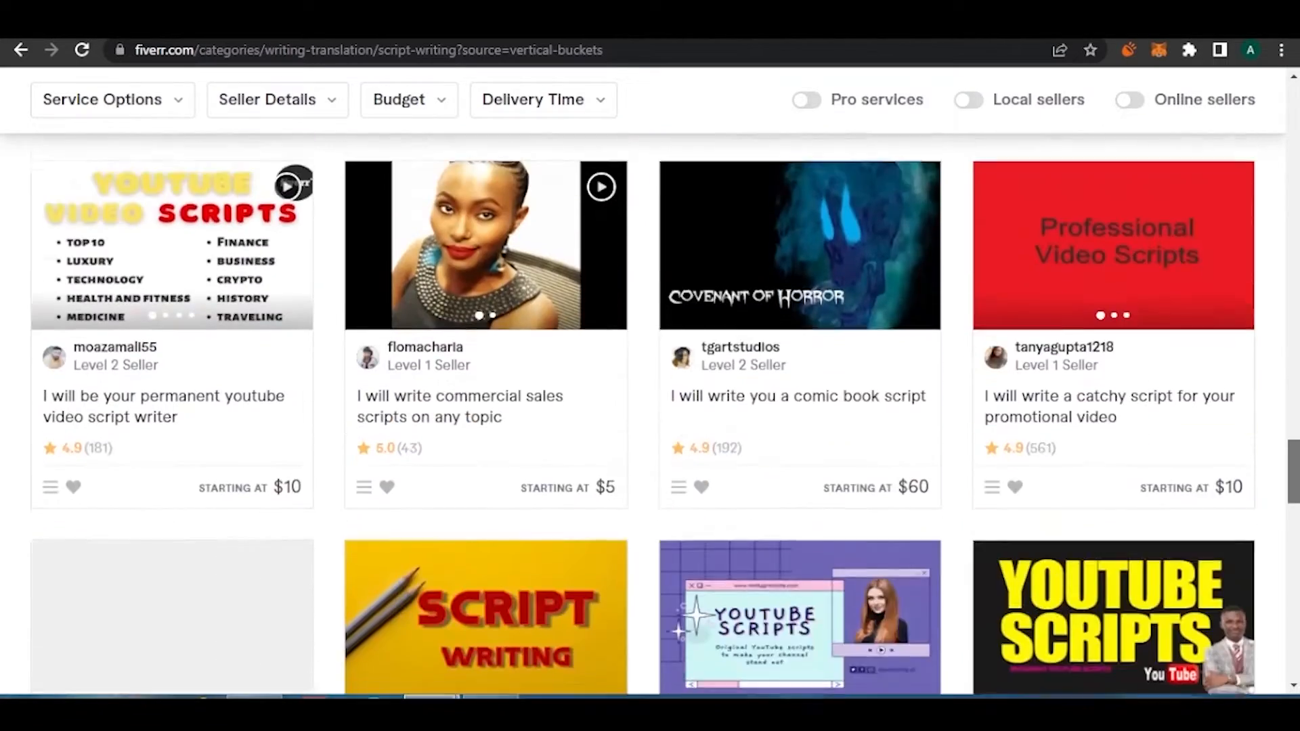
pyautogui.scroll(-2, 650, 413)
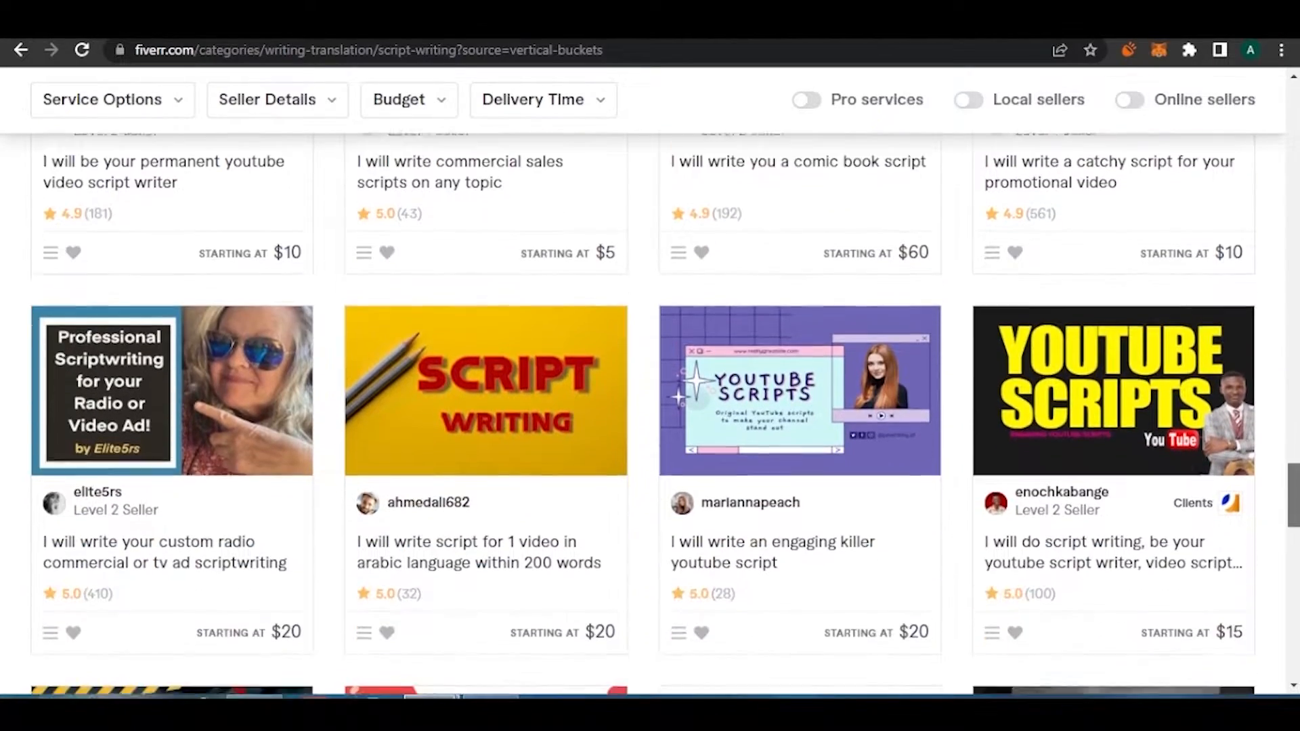
pyautogui.scroll(-1, 650, 413)
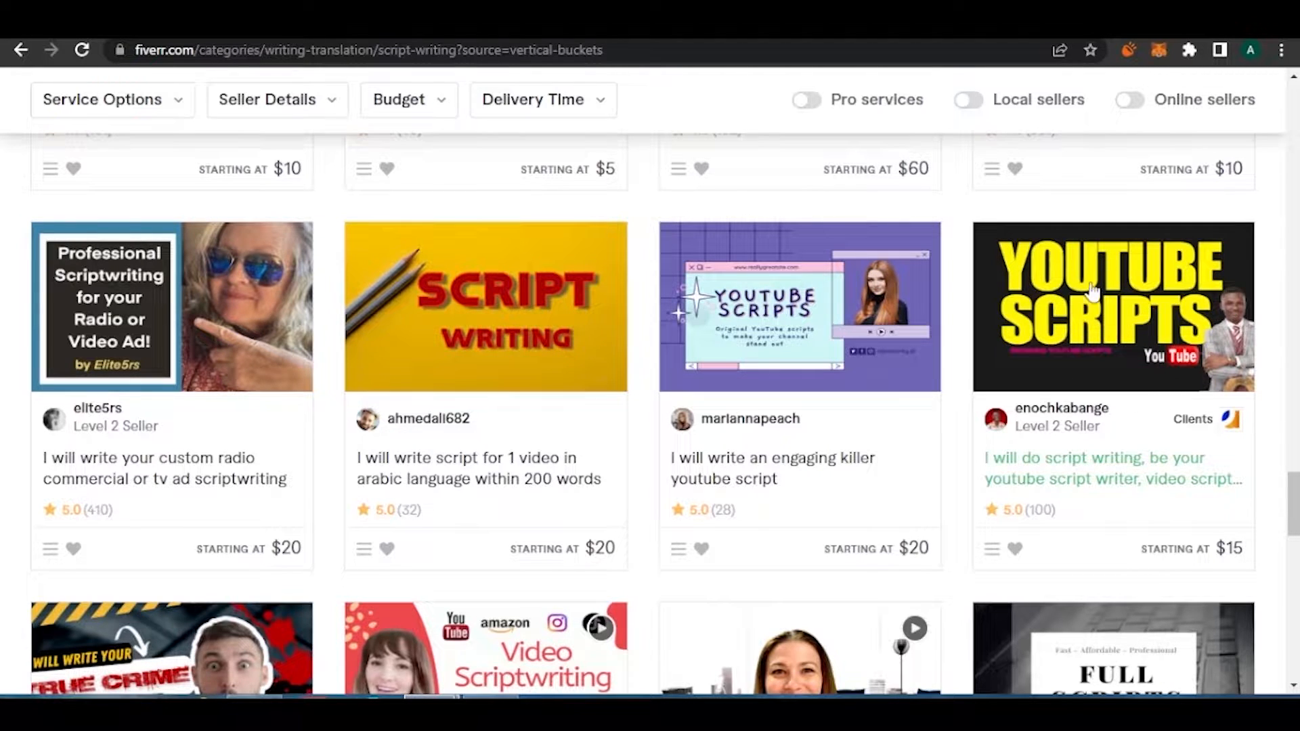
pyautogui.scroll(-2, 1264, 590)
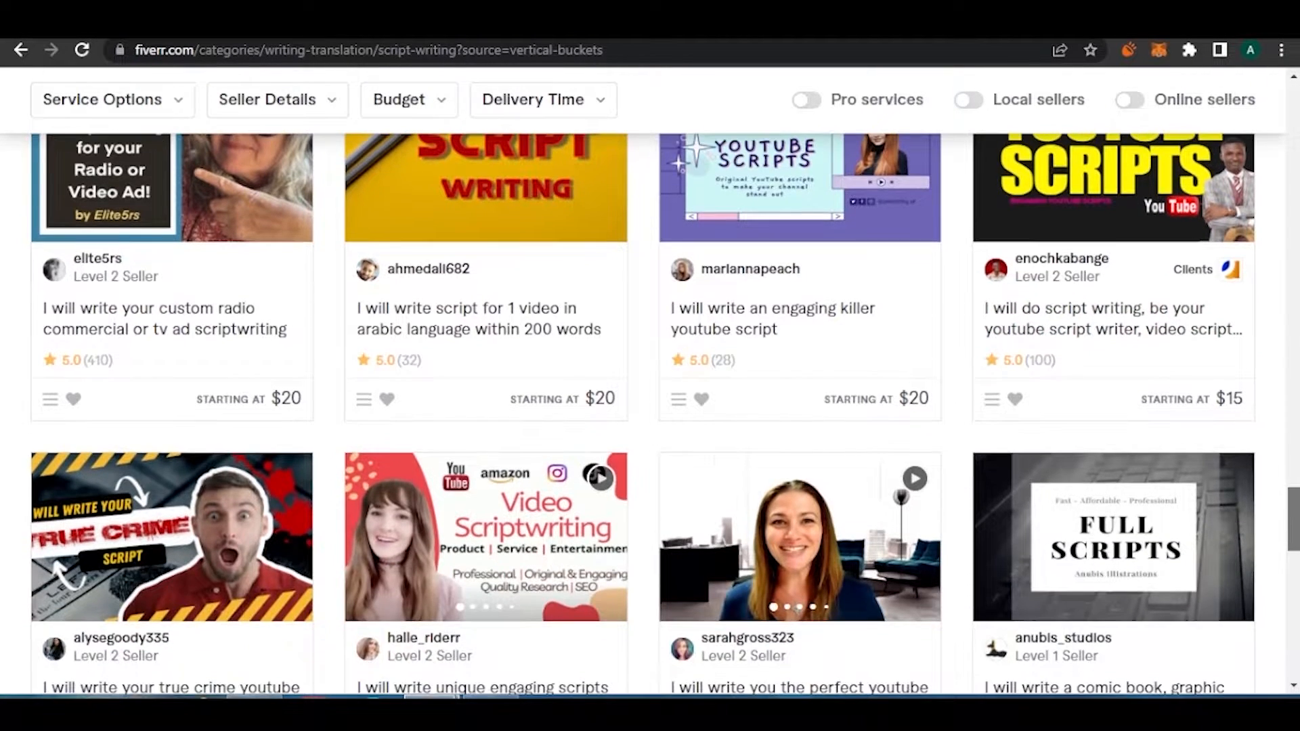
pyautogui.scroll(-6, 1263, 591)
pyautogui.scroll(3, 1264, 590)
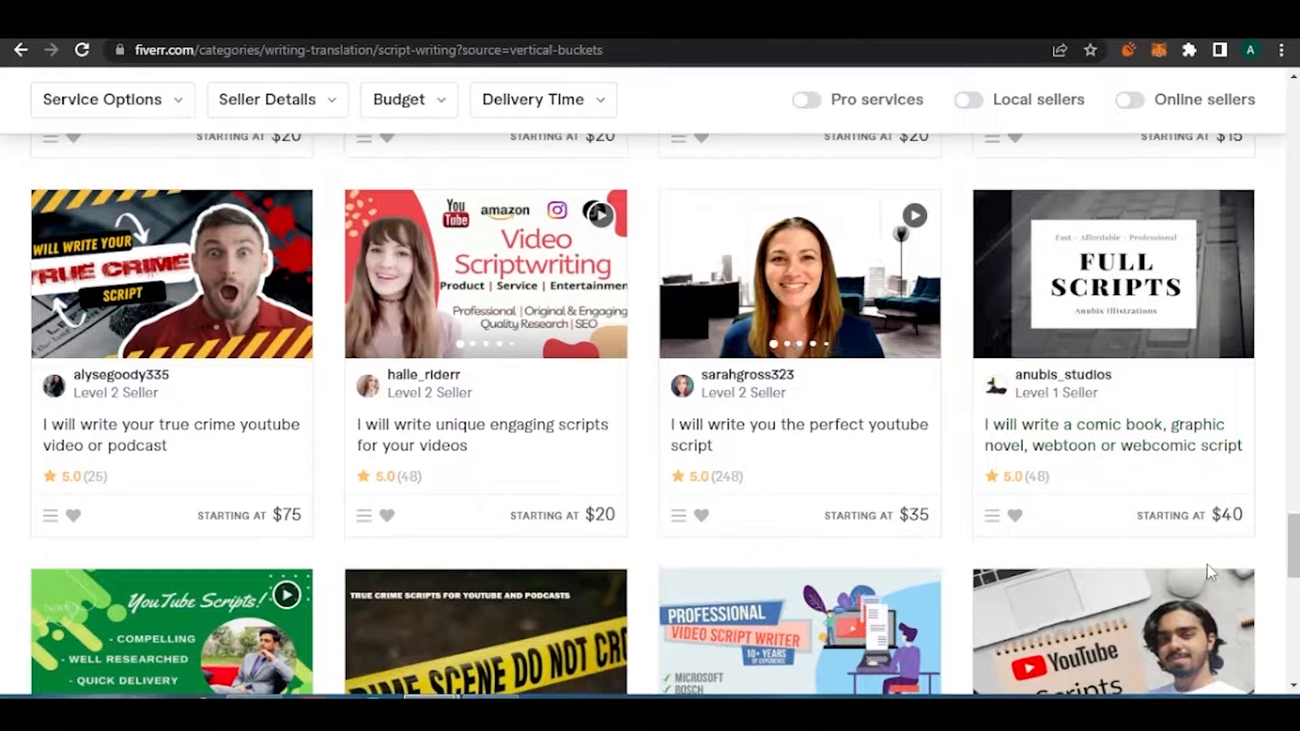
pyautogui.scroll(-1, 1293, 549)
pyautogui.scroll(-4, 650, 406)
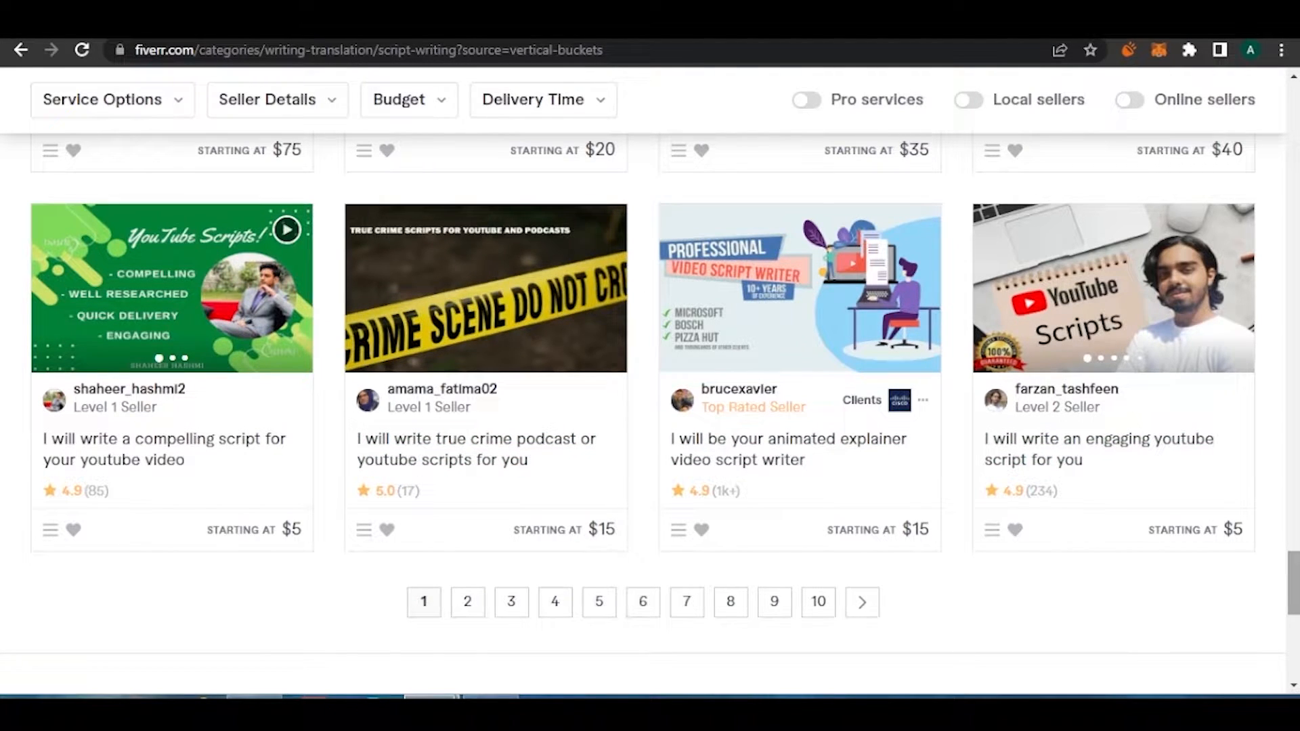
pyautogui.scroll(1, 649, 333)
pyautogui.scroll(-1, 648, 332)
pyautogui.scroll(1, 650, 400)
pyautogui.scroll(15, 650, 407)
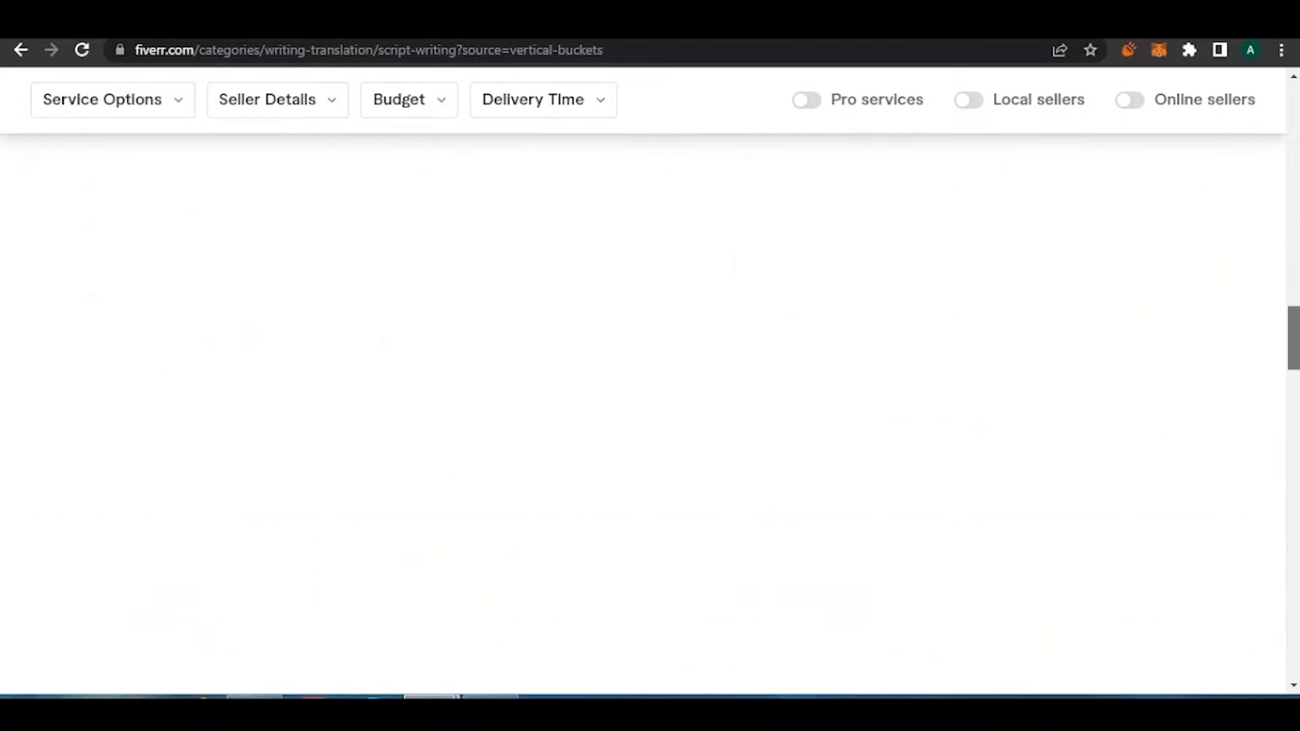
pyautogui.scroll(2, 650, 406)
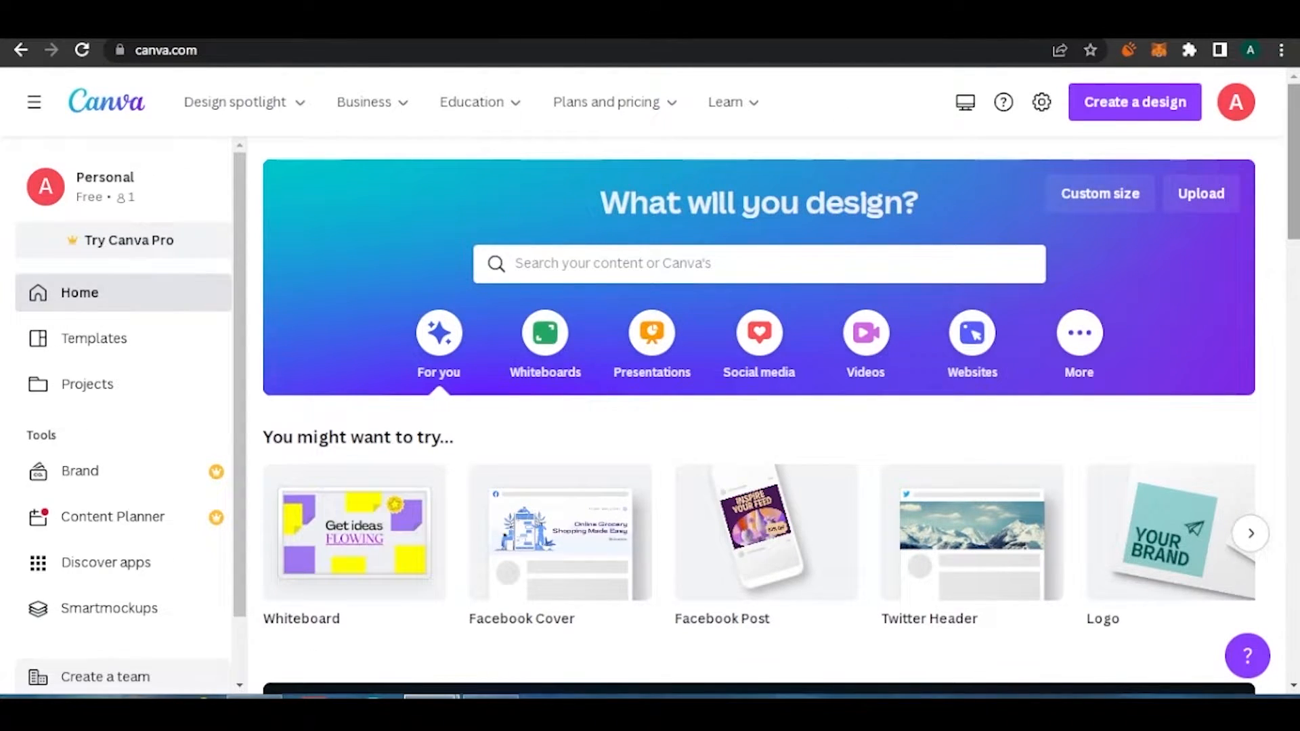
# Step: Switch to Canva and browse the suggested design types on the home page through to the end of the row
pyautogui.scroll(-2, 467, 535)
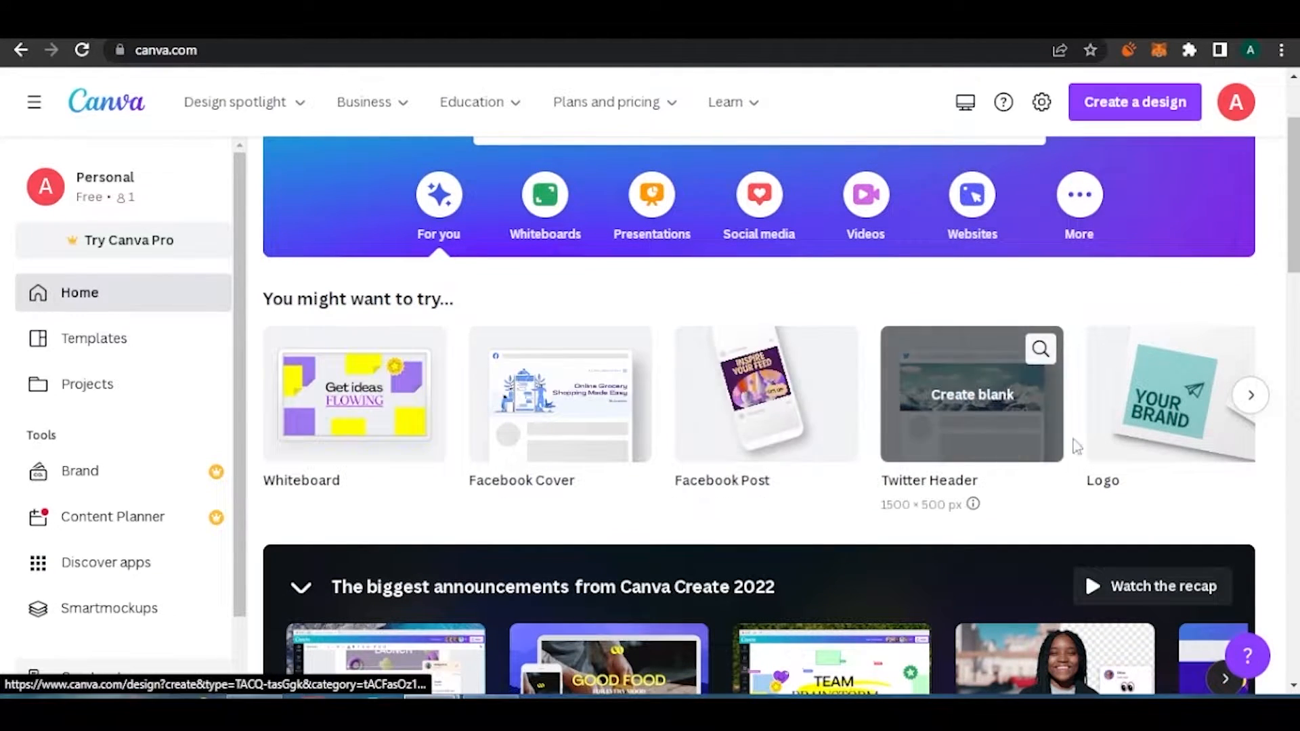
pyautogui.click(1250, 395)
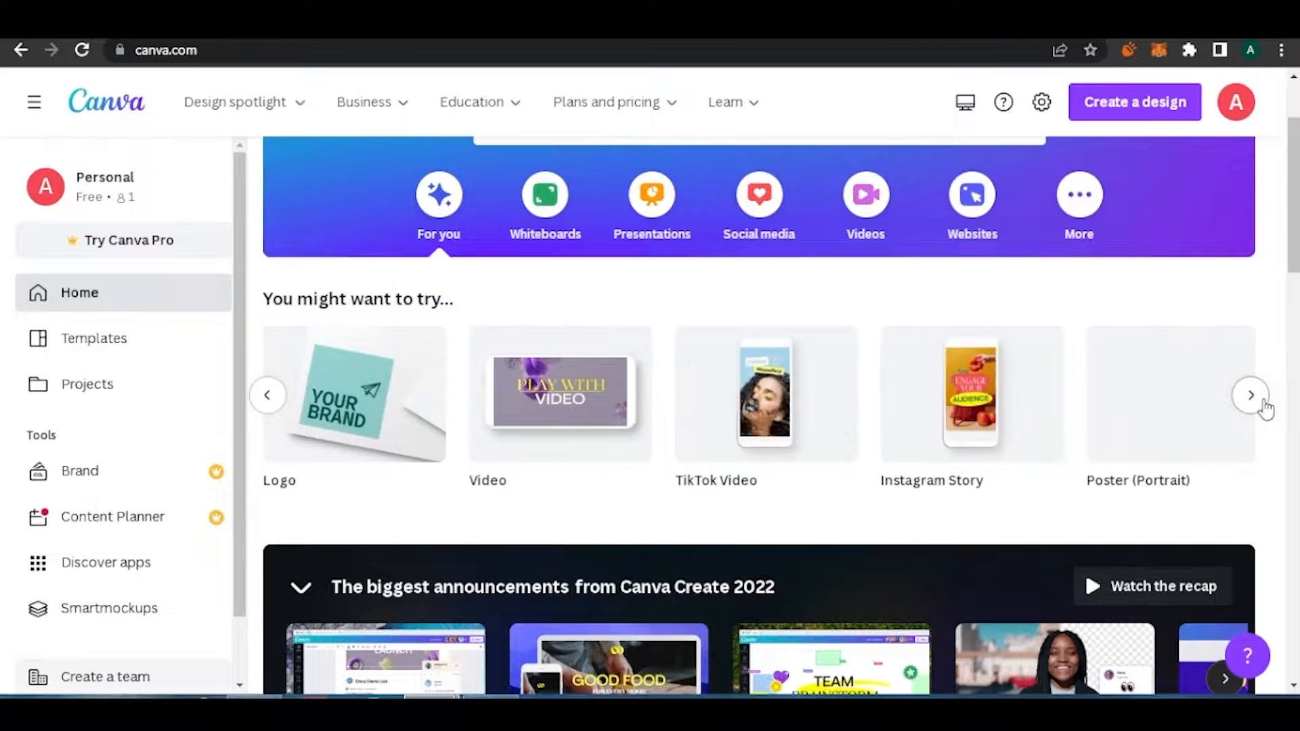
pyautogui.click(1250, 394)
pyautogui.click(1262, 402)
pyautogui.click(1262, 402)
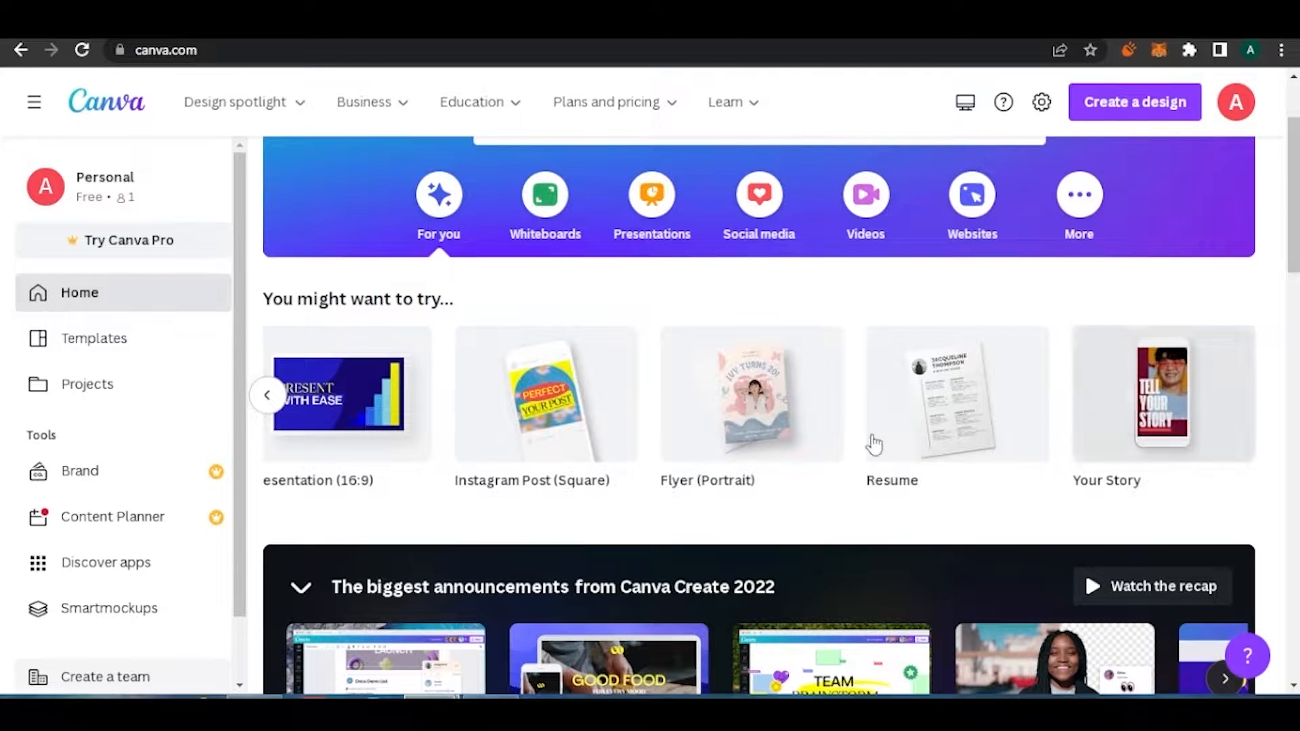
pyautogui.scroll(-8, 1084, 415)
pyautogui.scroll(10, 1083, 414)
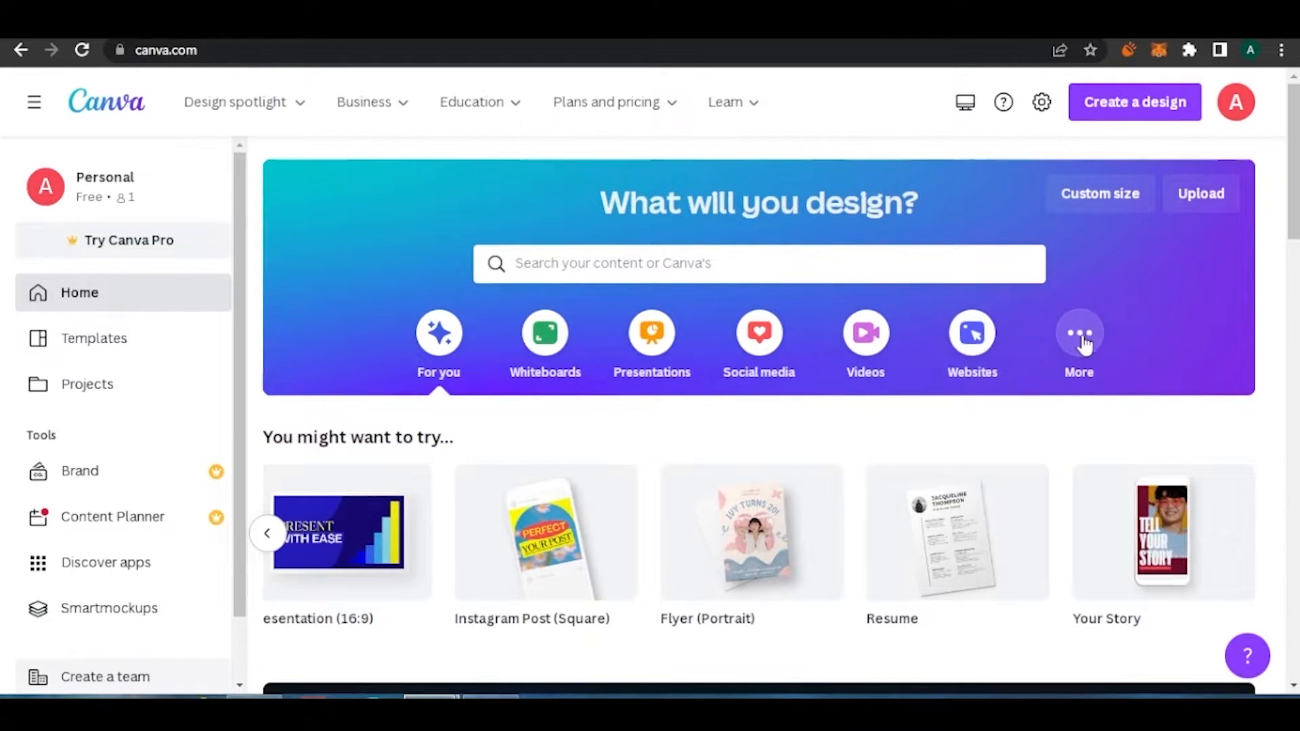
# Step: Show the additional design categories and open the full Desktop Wallpapers template collection
pyautogui.click(1077, 362)
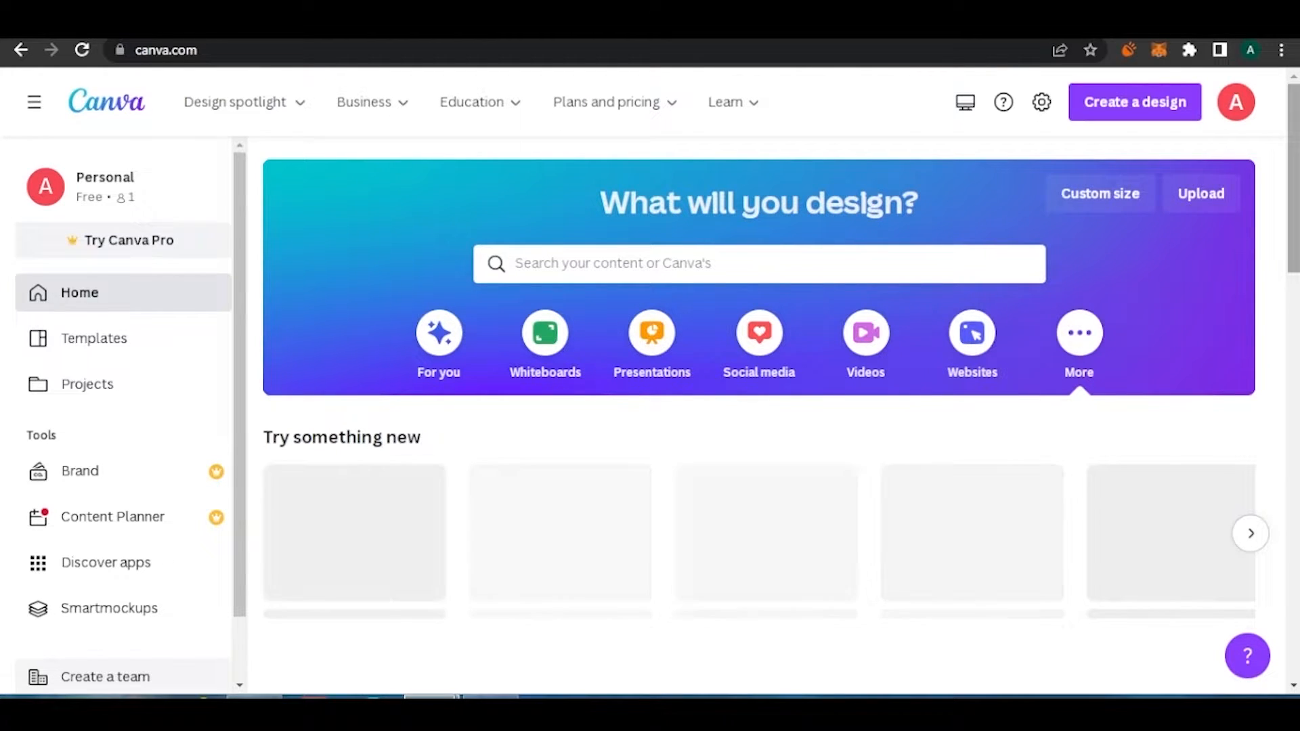
pyautogui.scroll(-4, 759, 406)
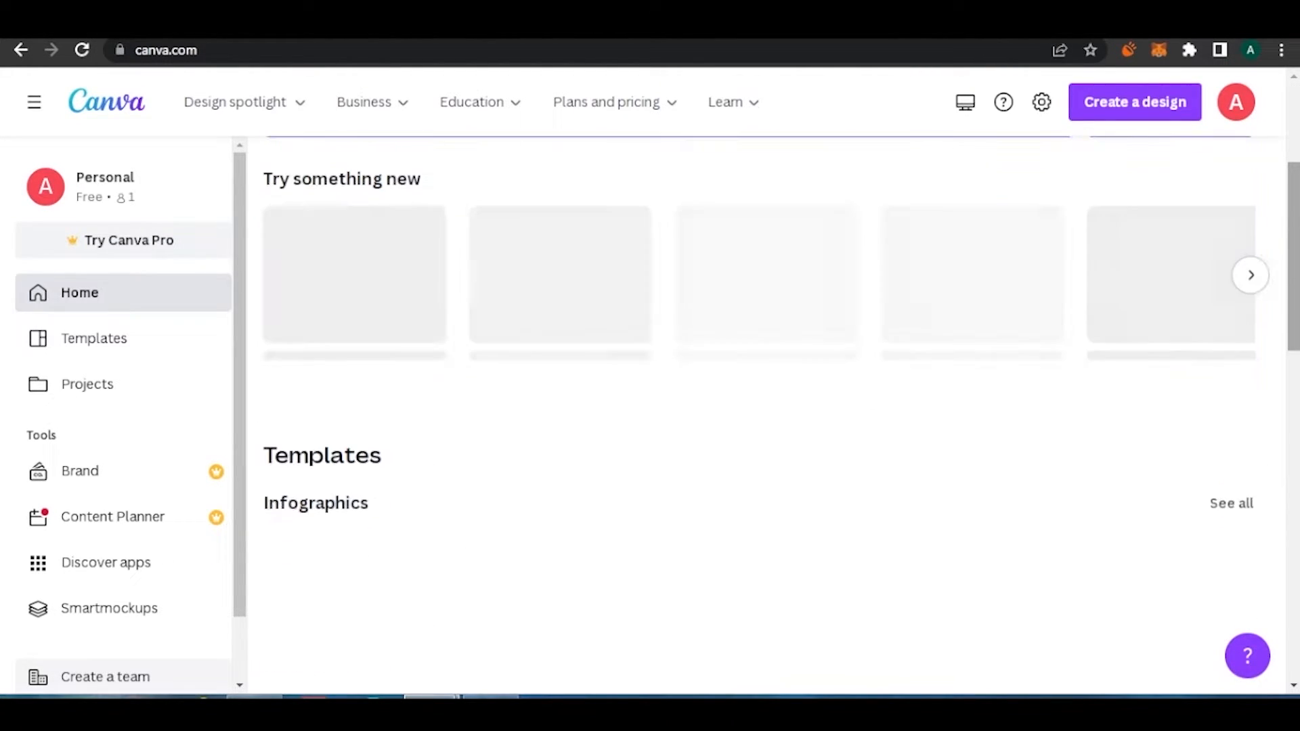
pyautogui.scroll(4, 772, 407)
pyautogui.scroll(-15, 772, 407)
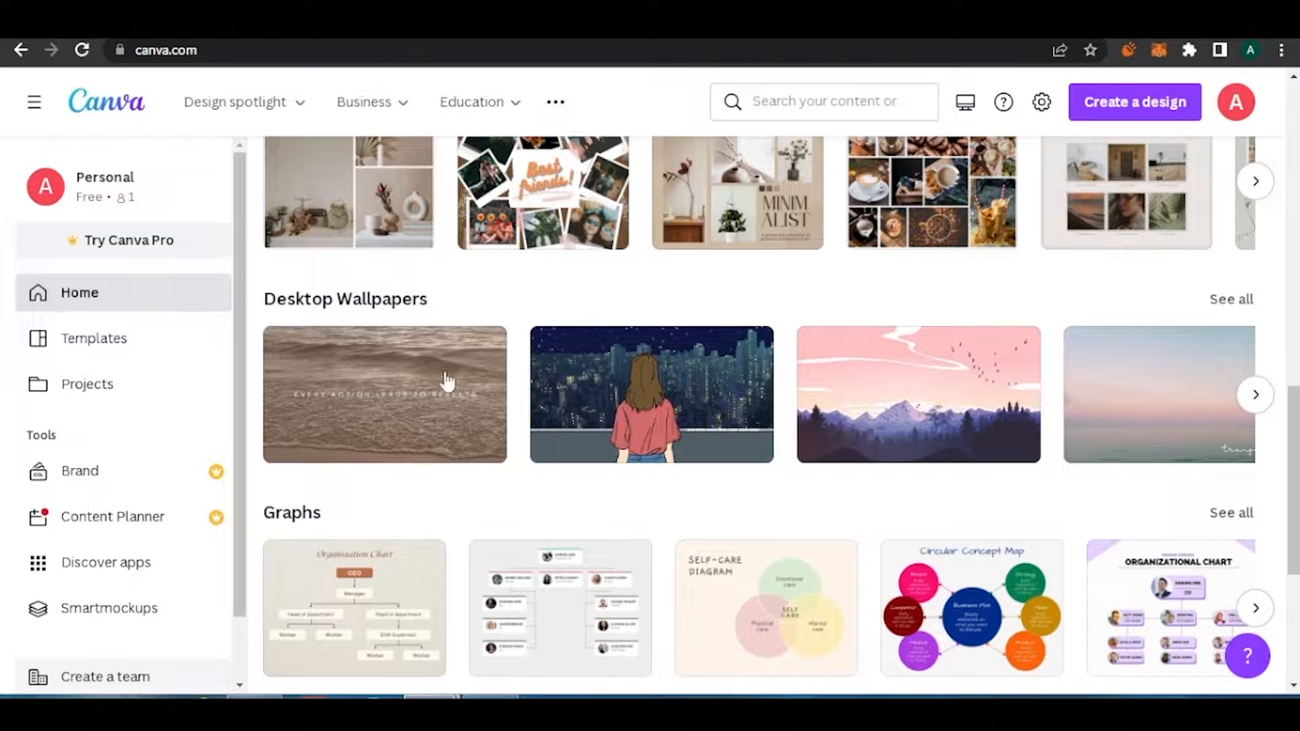
pyautogui.click(395, 308)
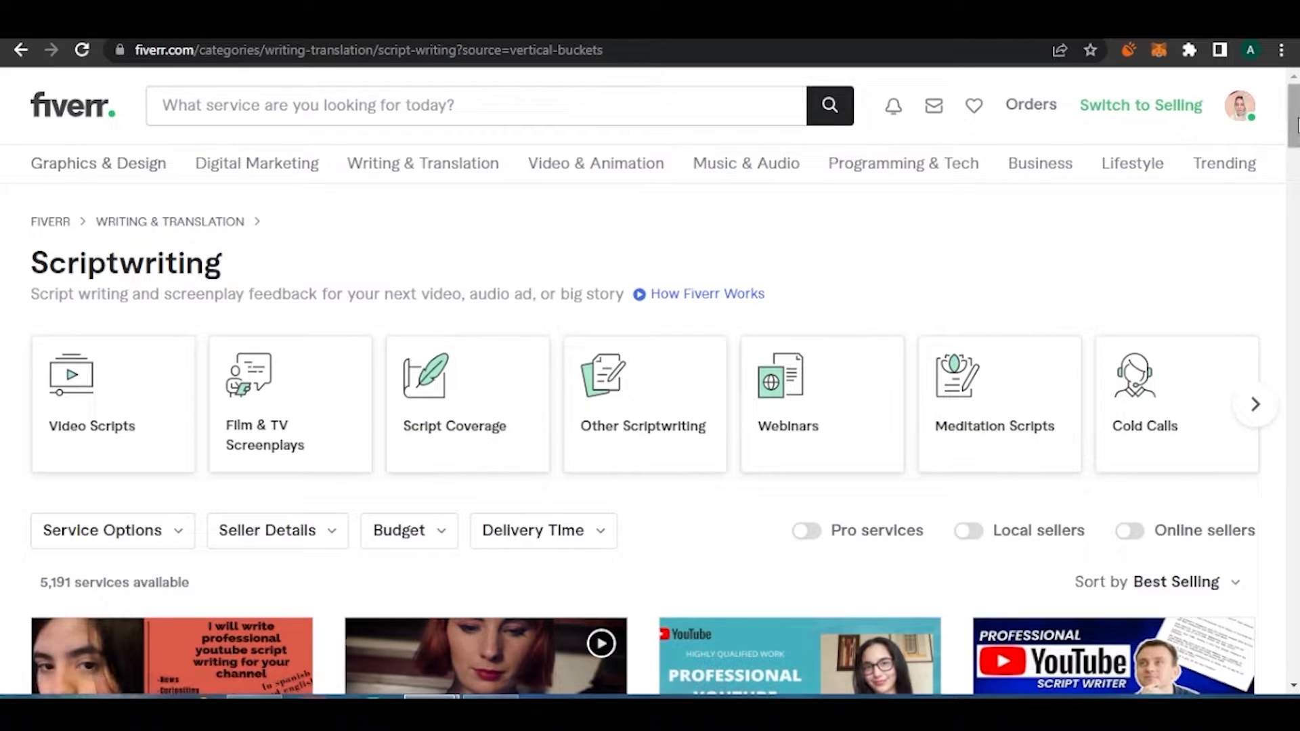
# Step: Switch to Fiverr, open the "I will research and write a script for your youtube videos" gig and look over its overview
pyautogui.moveTo(1295, 115); pyautogui.dragTo(1295, 150)
pyautogui.click(749, 422)
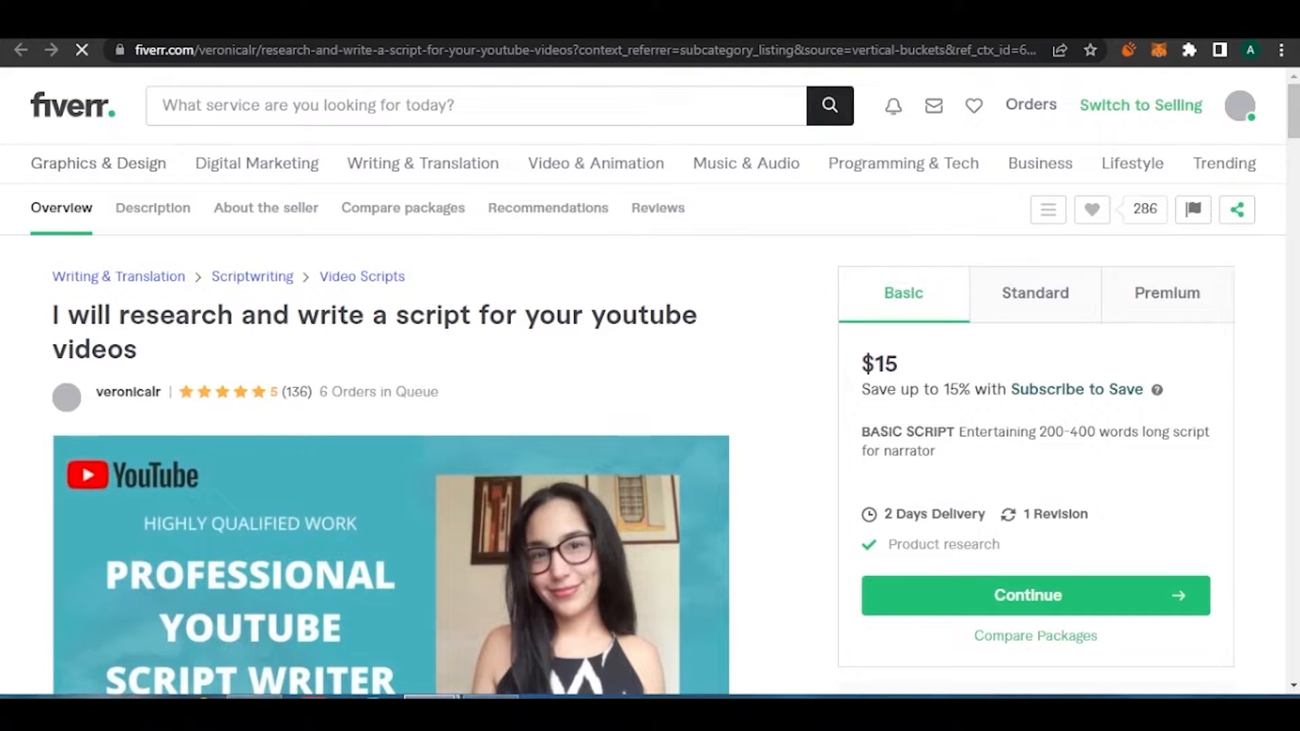
pyautogui.scroll(-5, 464, 315)
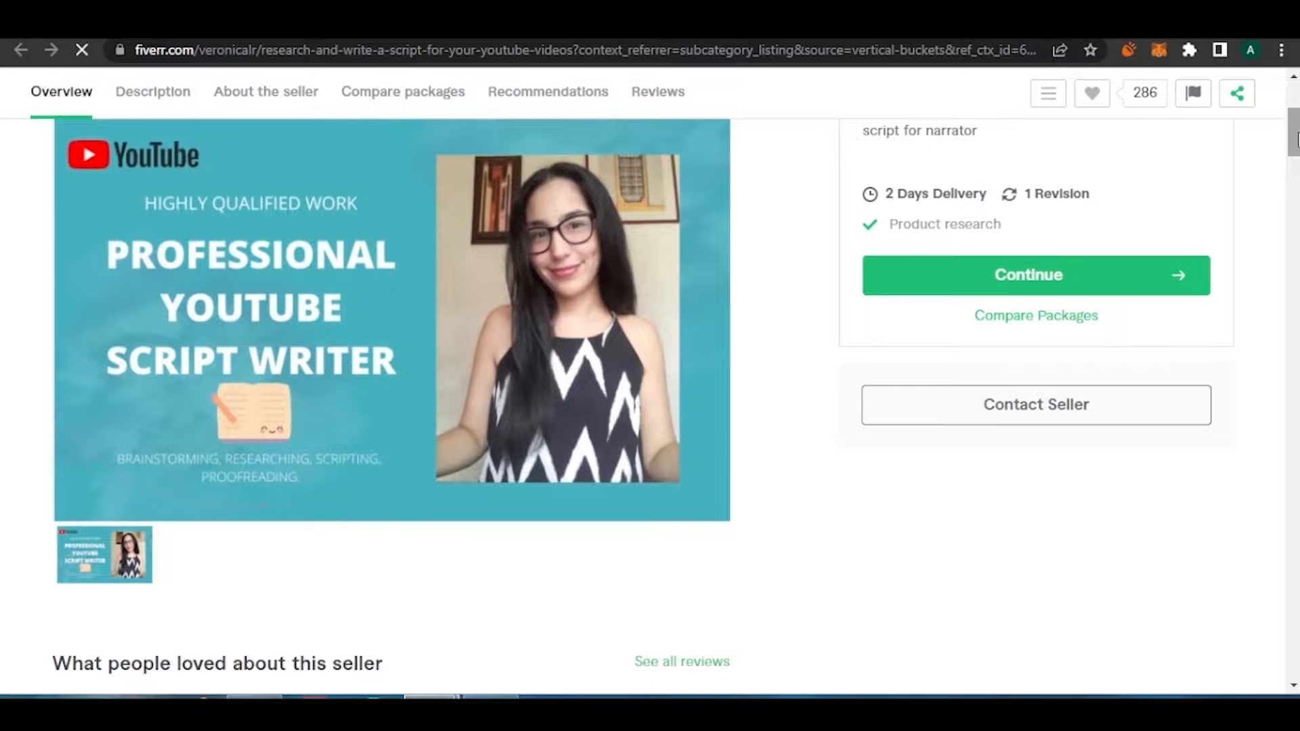
pyautogui.moveTo(1299, 140); pyautogui.dragTo(1297, 114)
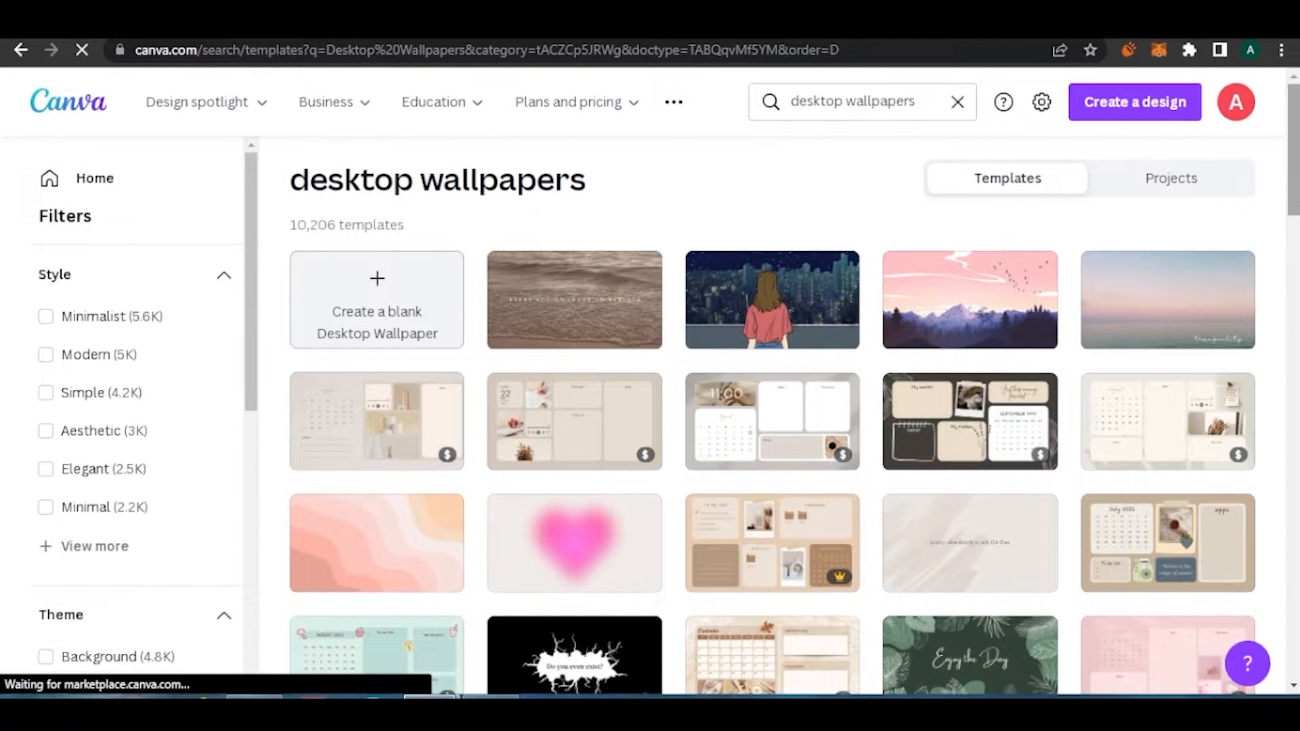
# Step: Switch to Canva and browse the templates in the desktop wallpapers collection
pyautogui.scroll(-3, 772, 419)
pyautogui.scroll(2, 772, 420)
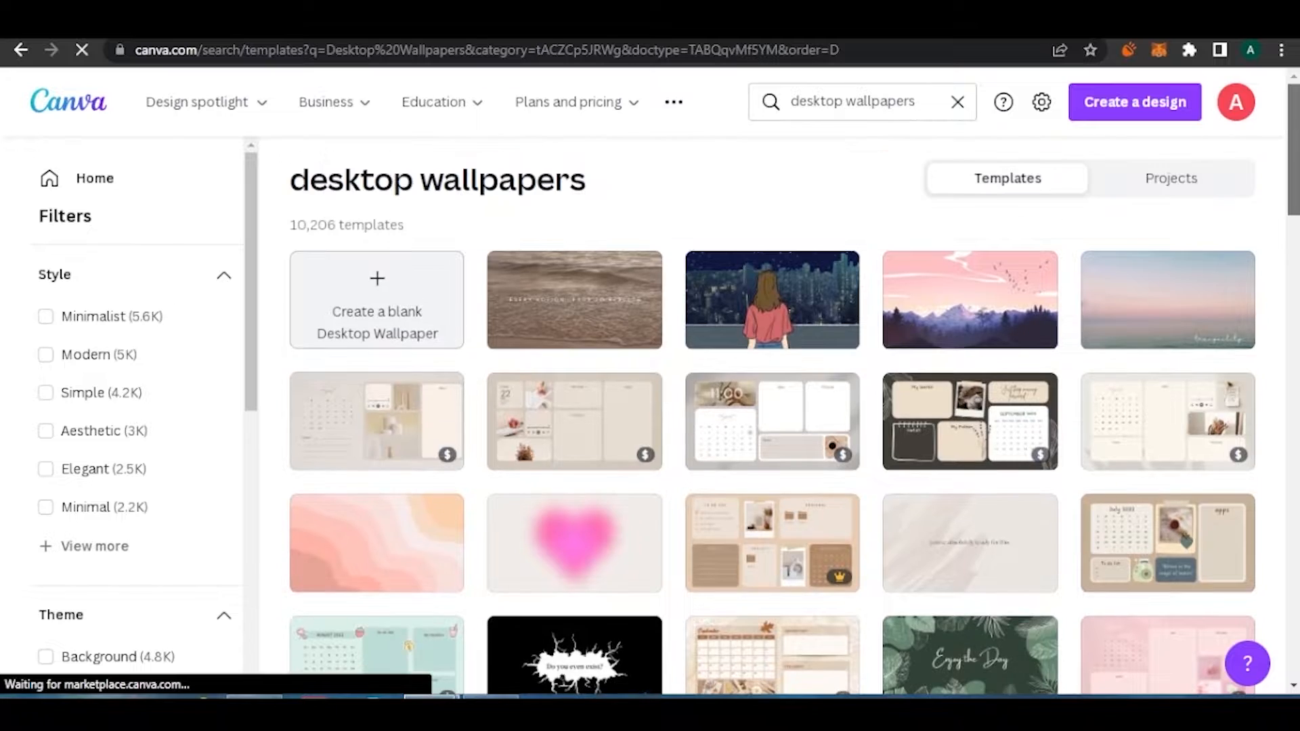
pyautogui.scroll(-6, 772, 420)
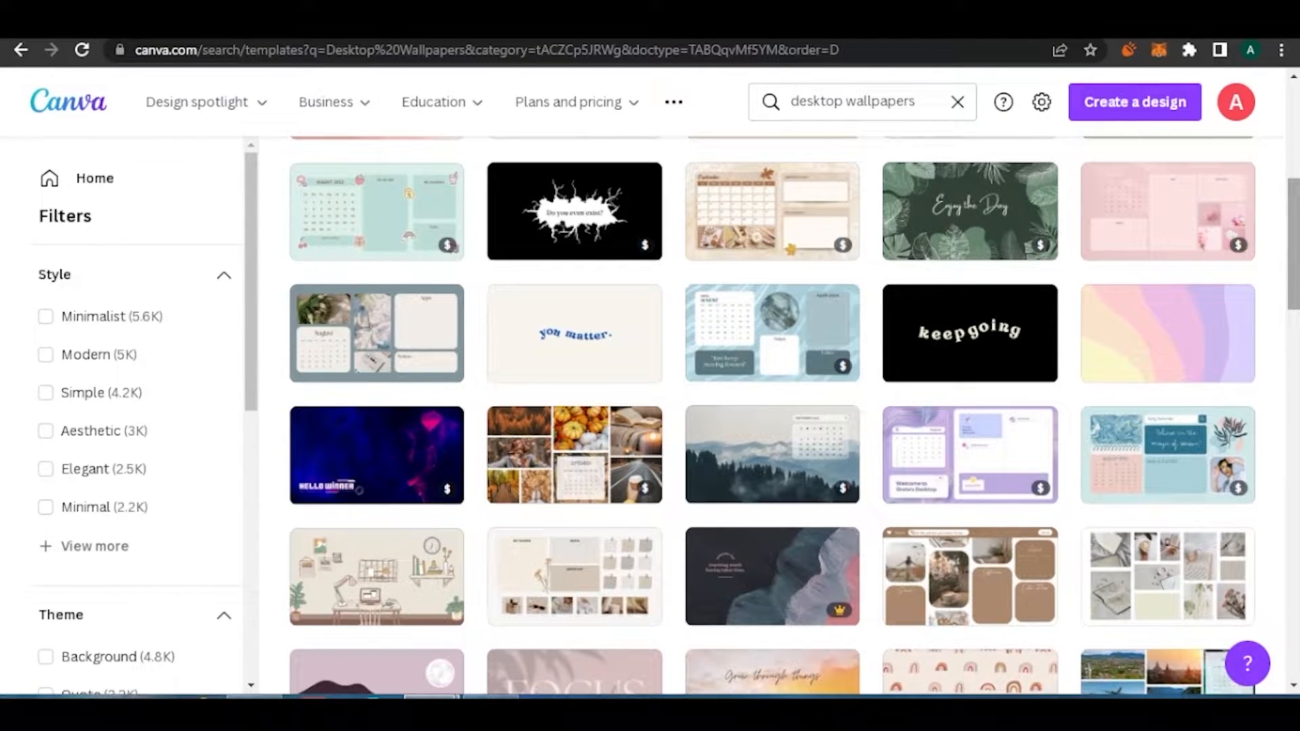
pyautogui.scroll(1, 771, 420)
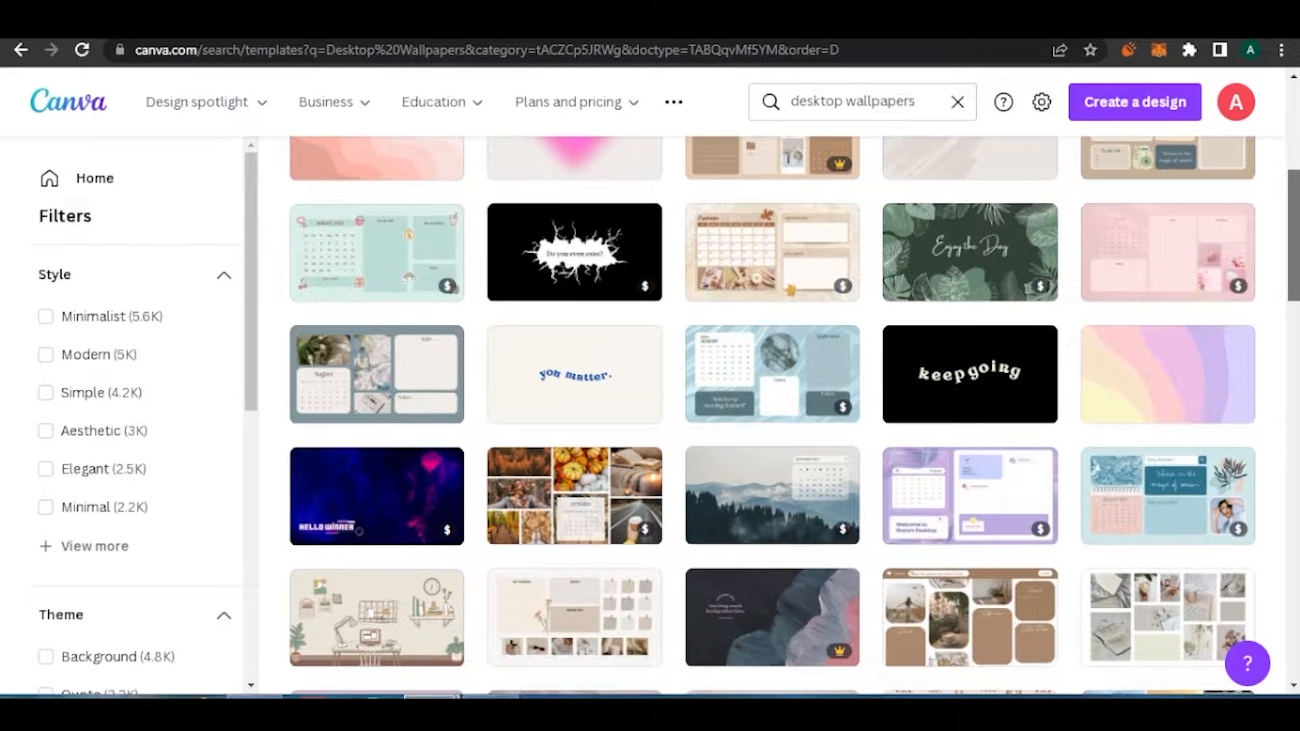
pyautogui.scroll(-3, 280, 353)
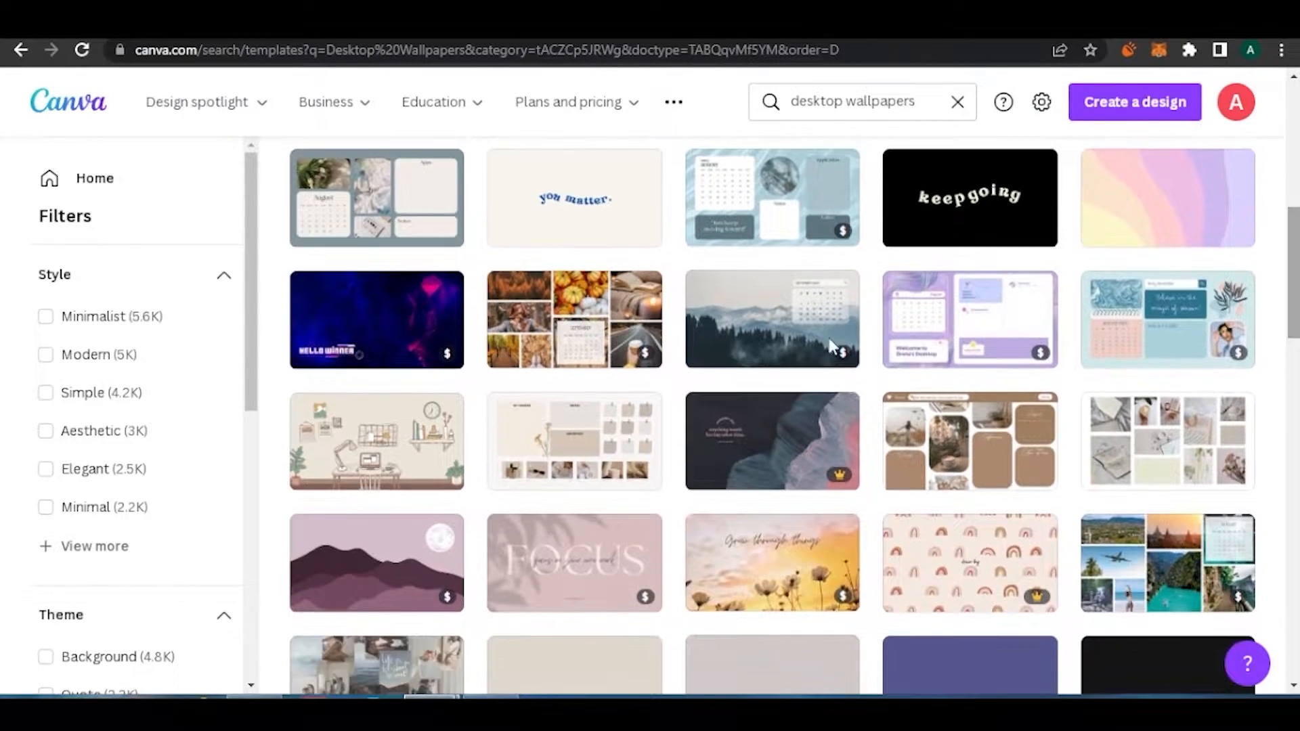
# Step: Expand the theme filters and narrow the desktop wallpaper templates to the Typography theme
pyautogui.moveTo(257, 339); pyautogui.dragTo(264, 655)
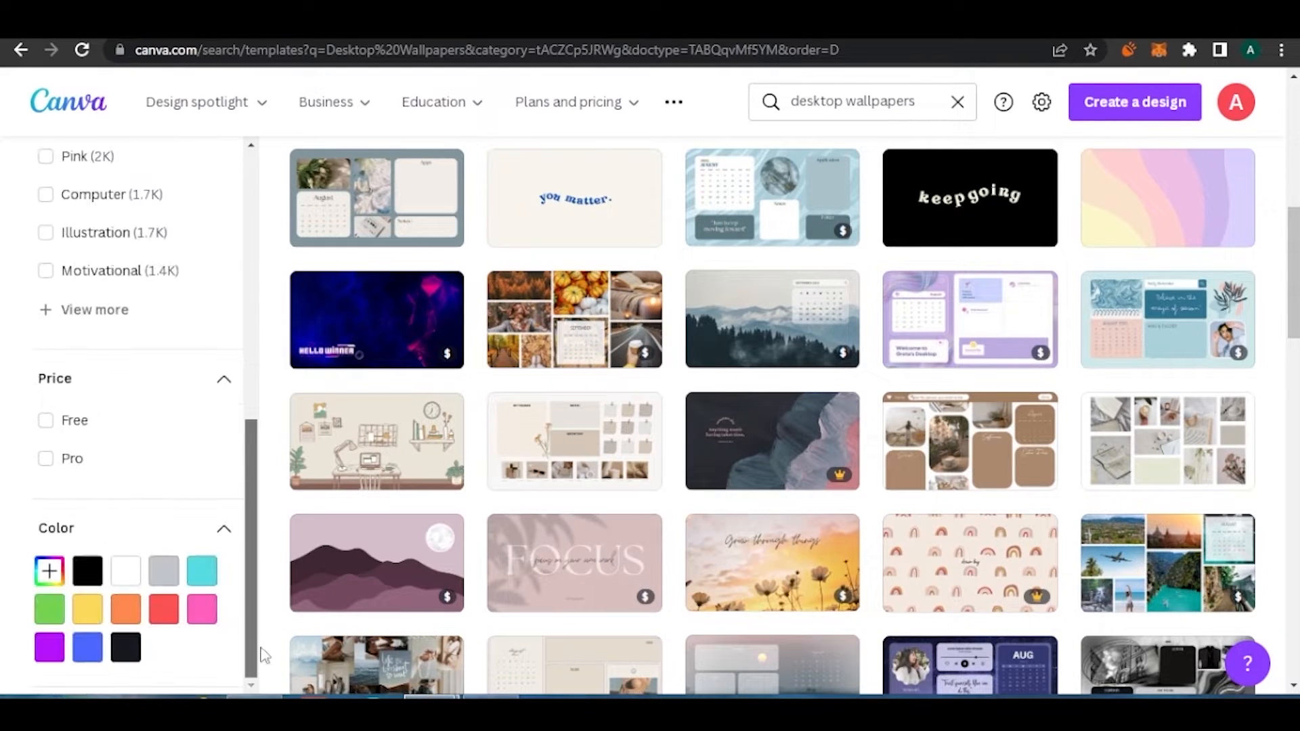
pyautogui.scroll(3, 261, 610)
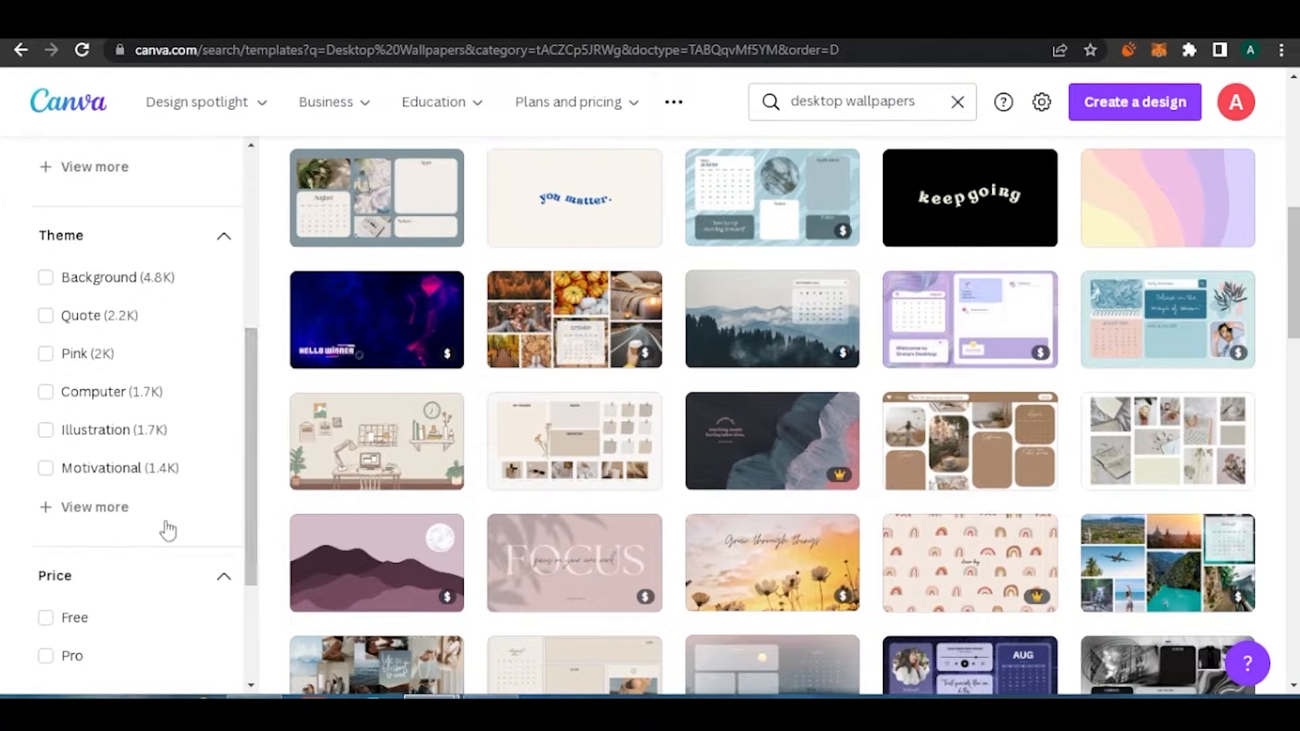
pyautogui.click(88, 514)
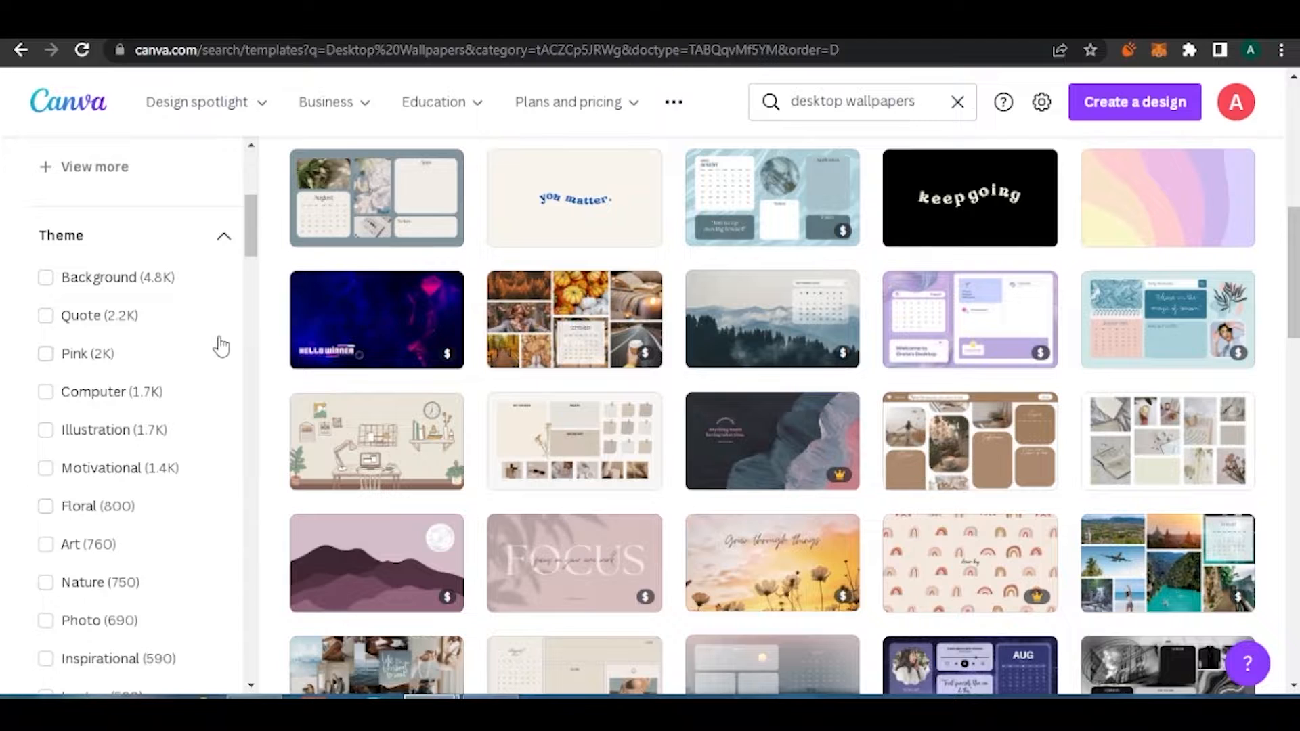
pyautogui.moveTo(250, 219); pyautogui.dragTo(248, 288)
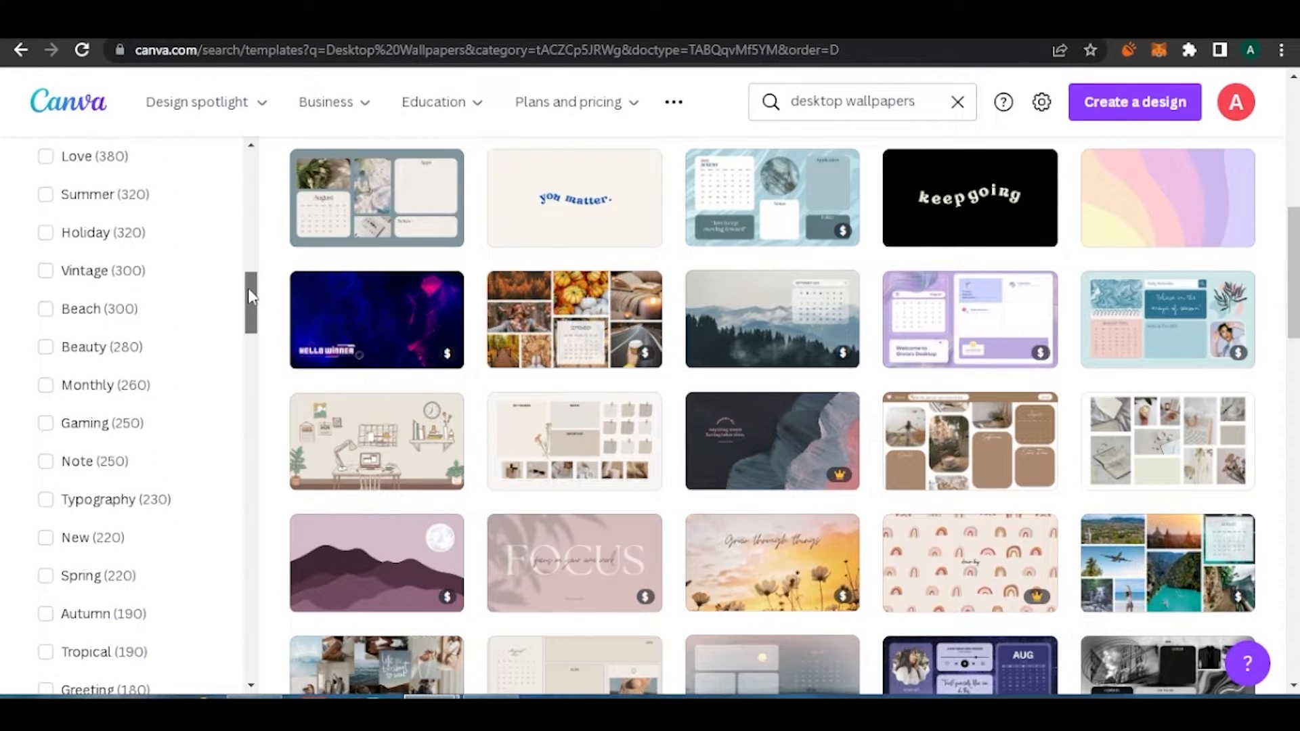
pyautogui.click(94, 507)
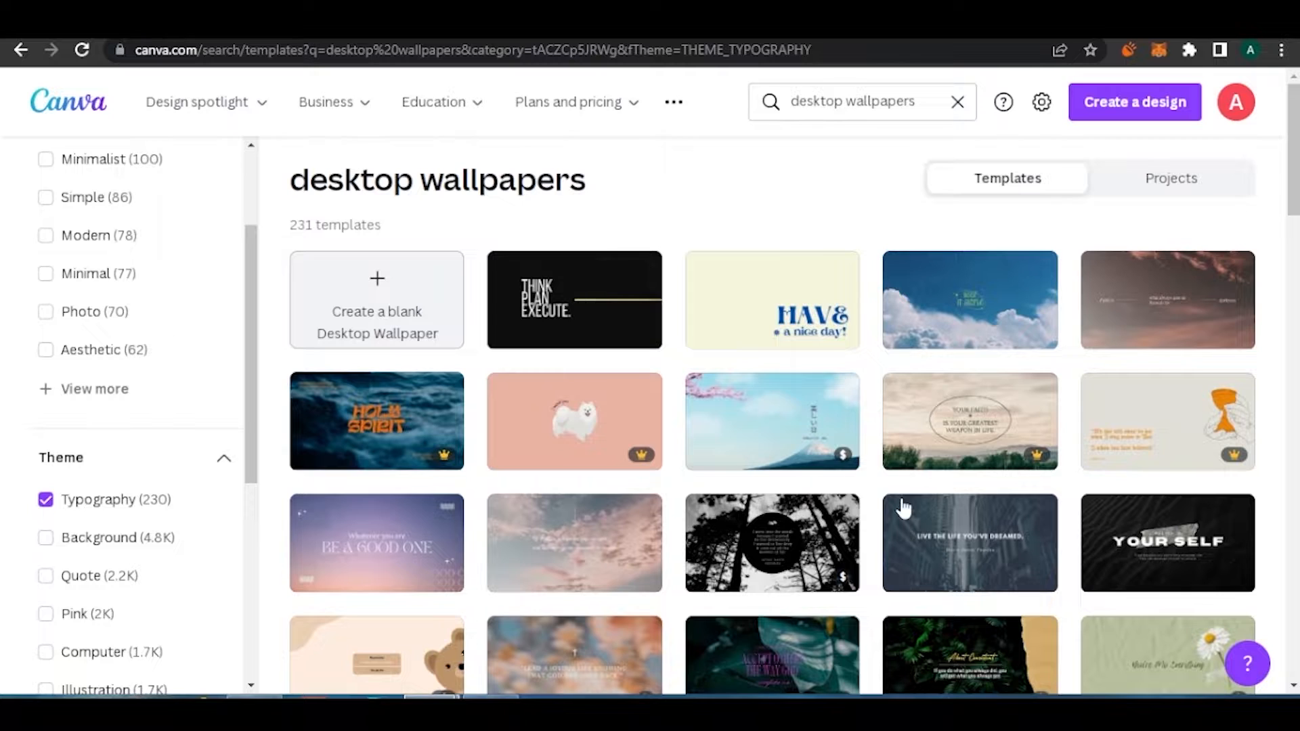
# Step: Look over the Typography wallpapers, expand the style filters and add the Retro style filter
pyautogui.scroll(-4, 901, 508)
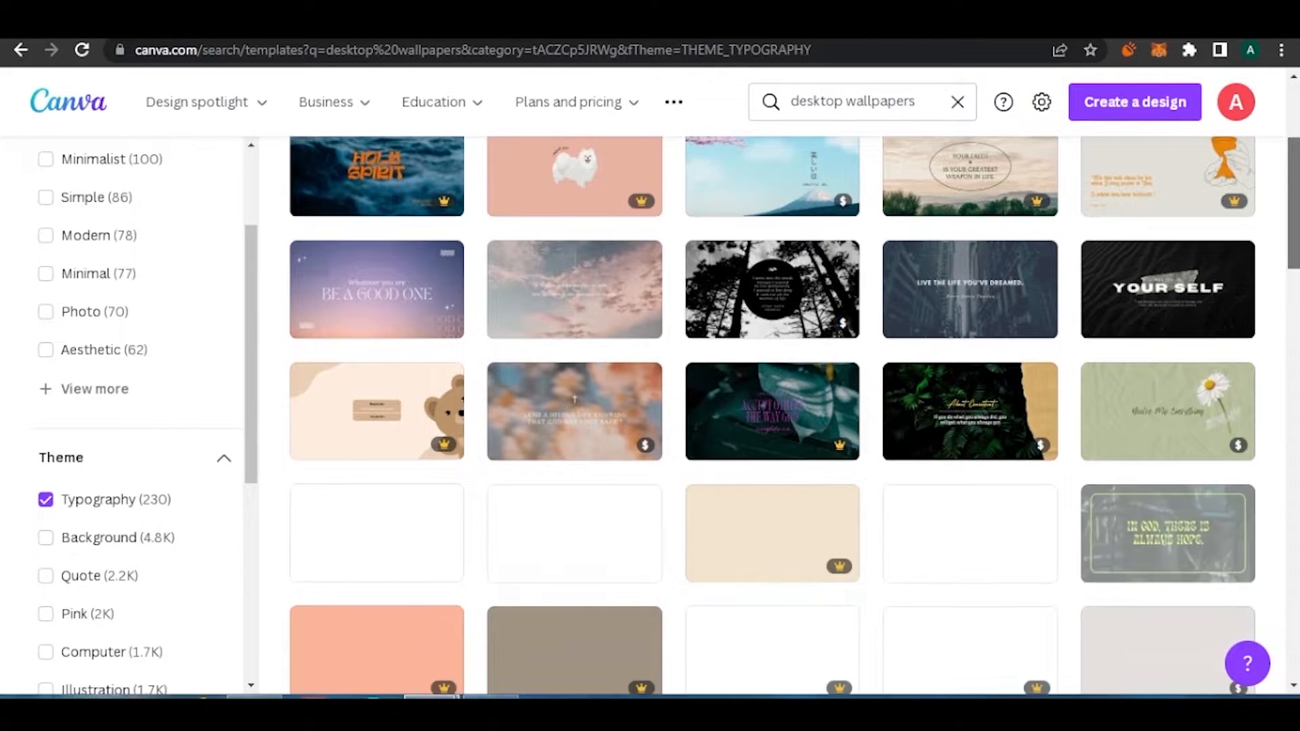
pyautogui.moveTo(1294, 203); pyautogui.dragTo(1296, 44)
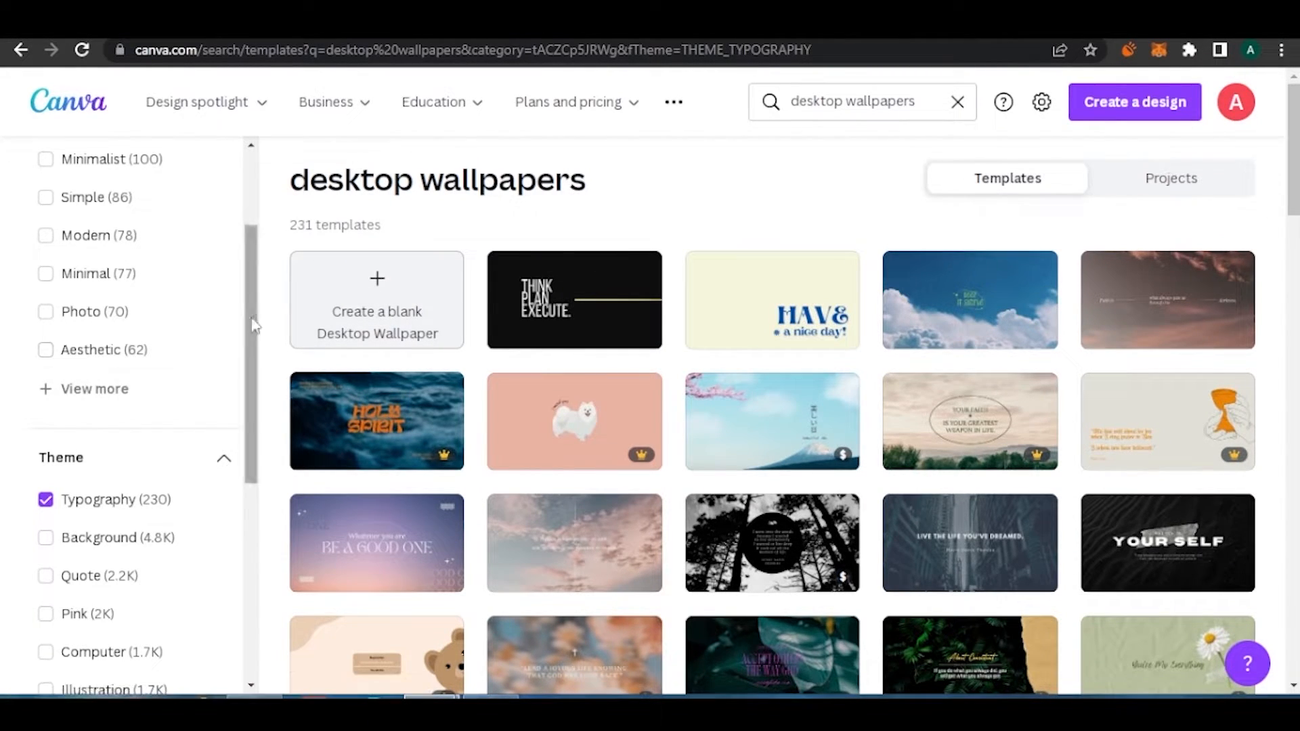
pyautogui.click(77, 396)
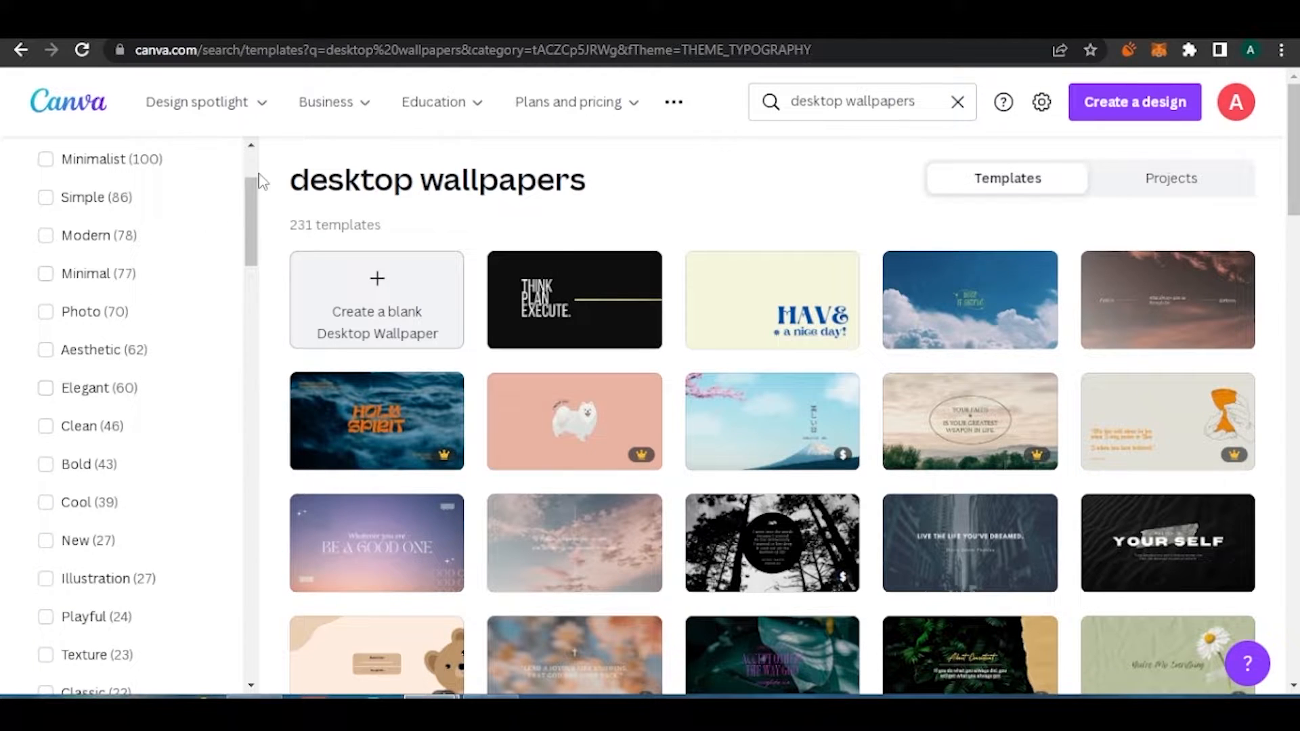
pyautogui.moveTo(248, 193); pyautogui.dragTo(260, 308)
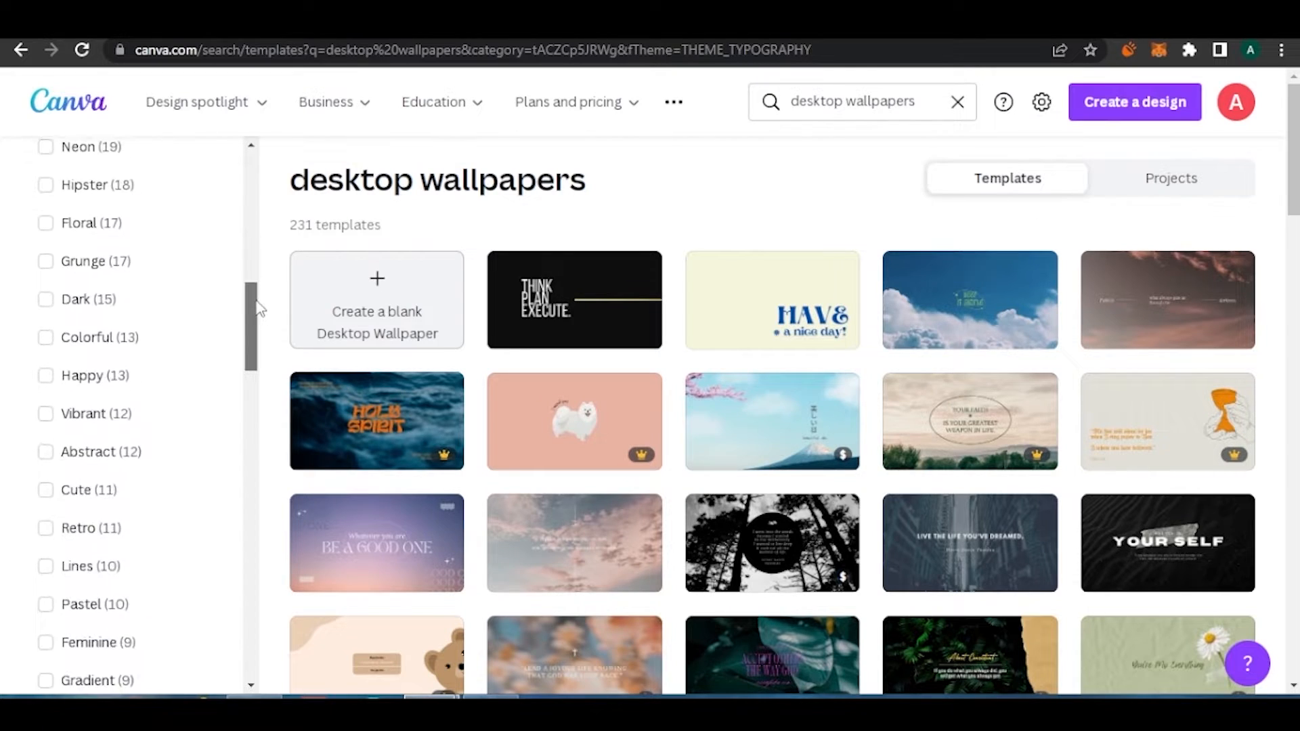
pyautogui.click(79, 530)
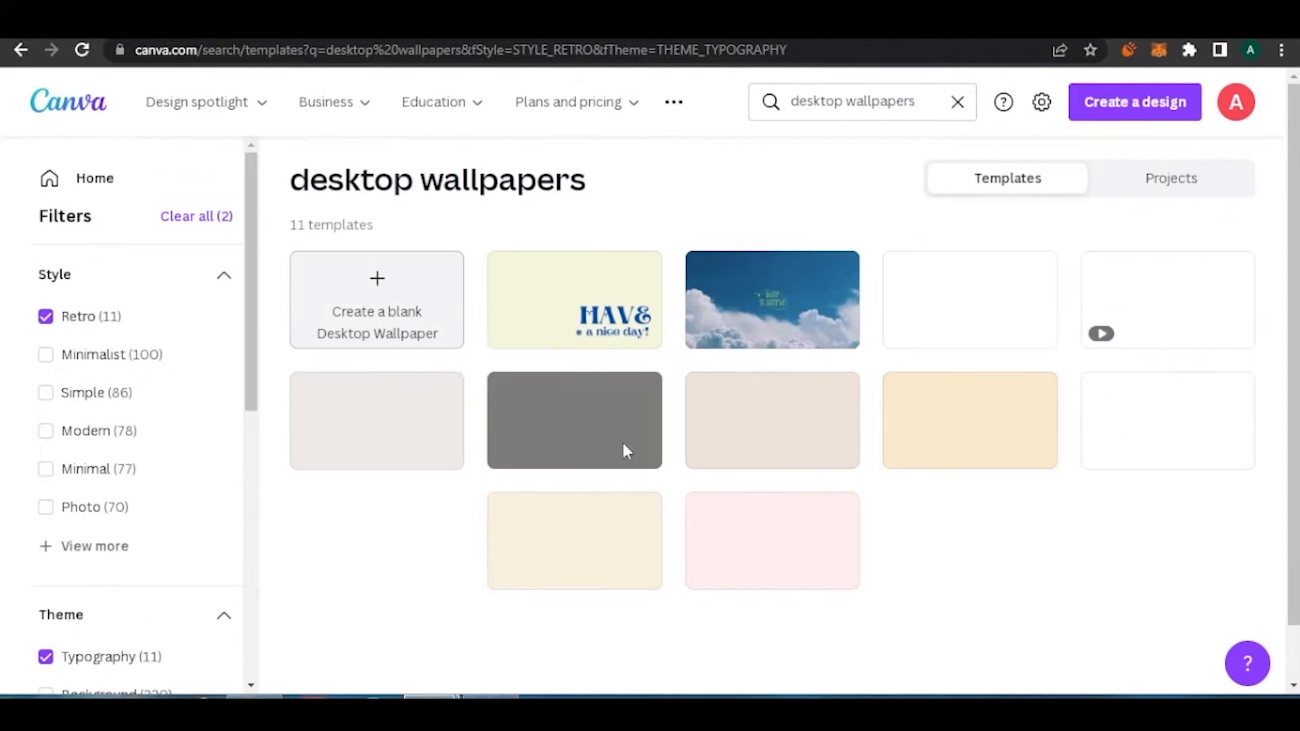
# Step: Create a blank Desktop Wallpaper design from the filtered template collection
pyautogui.click(630, 440)
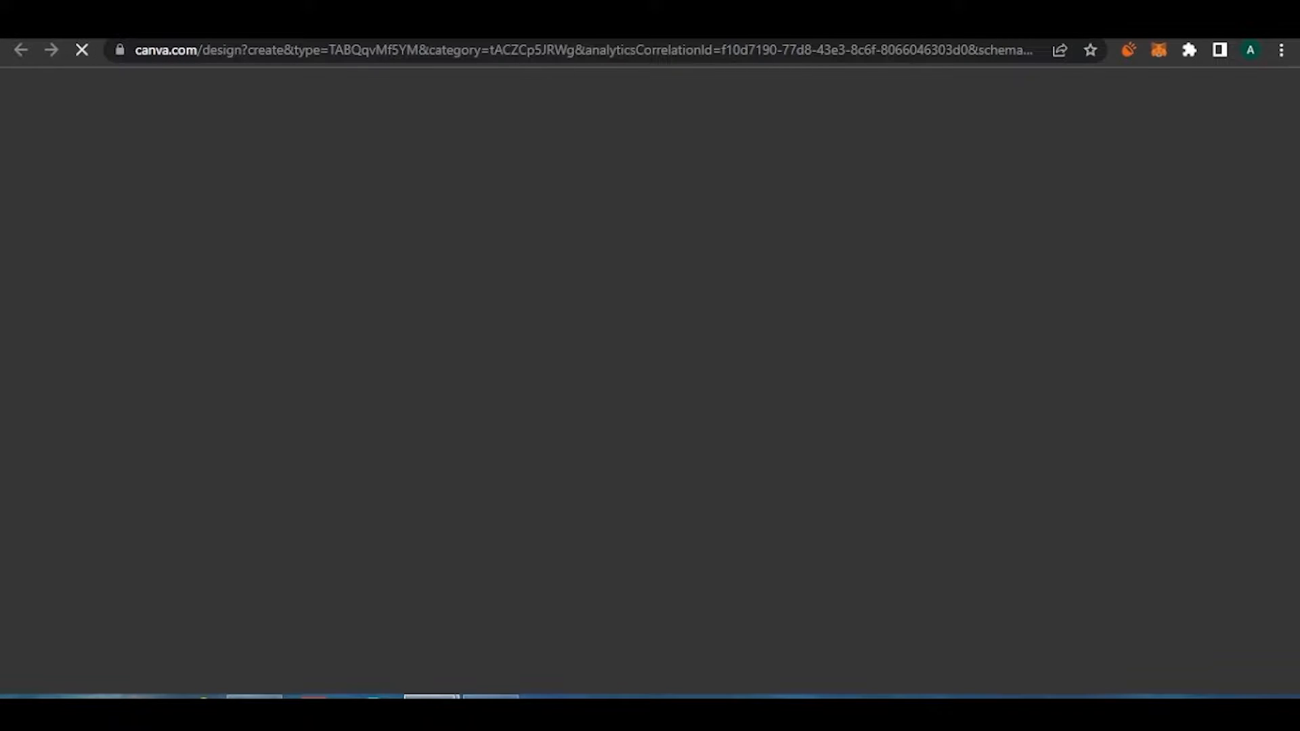
pyautogui.hotkey('ctrl', 'w')
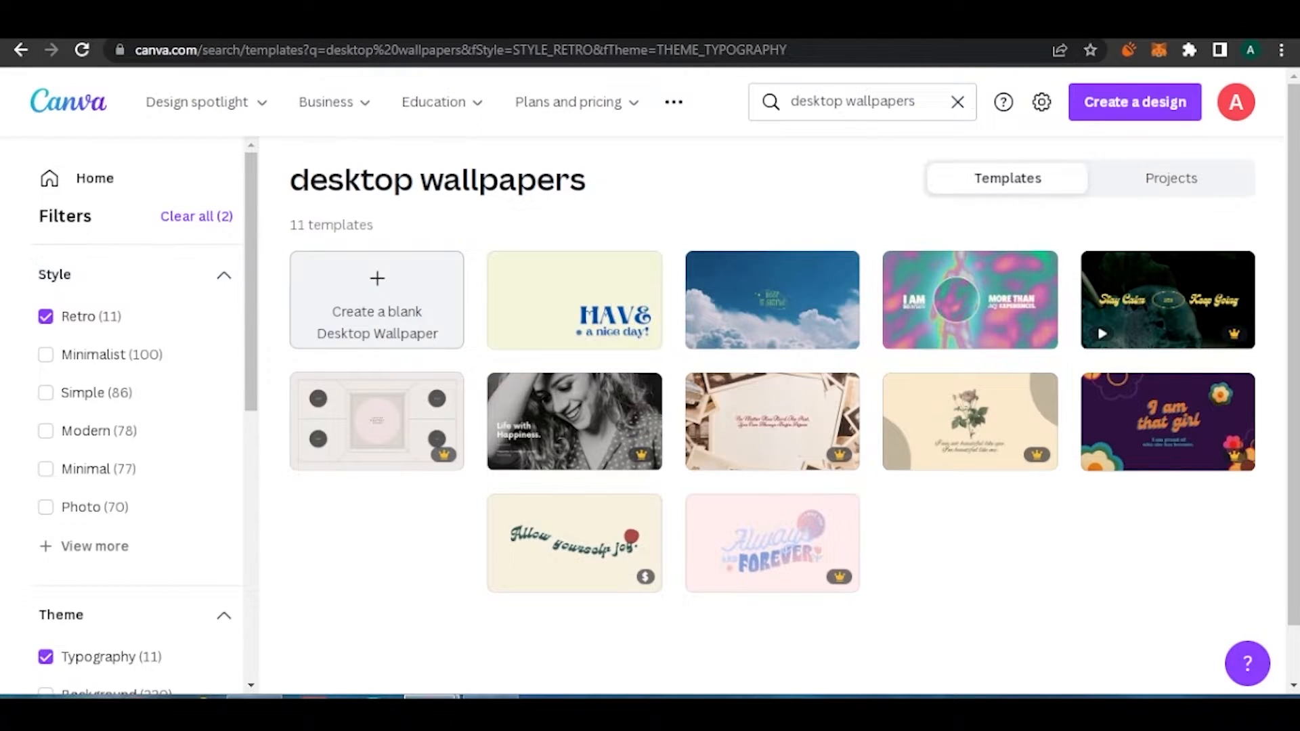
pyautogui.click(377, 300)
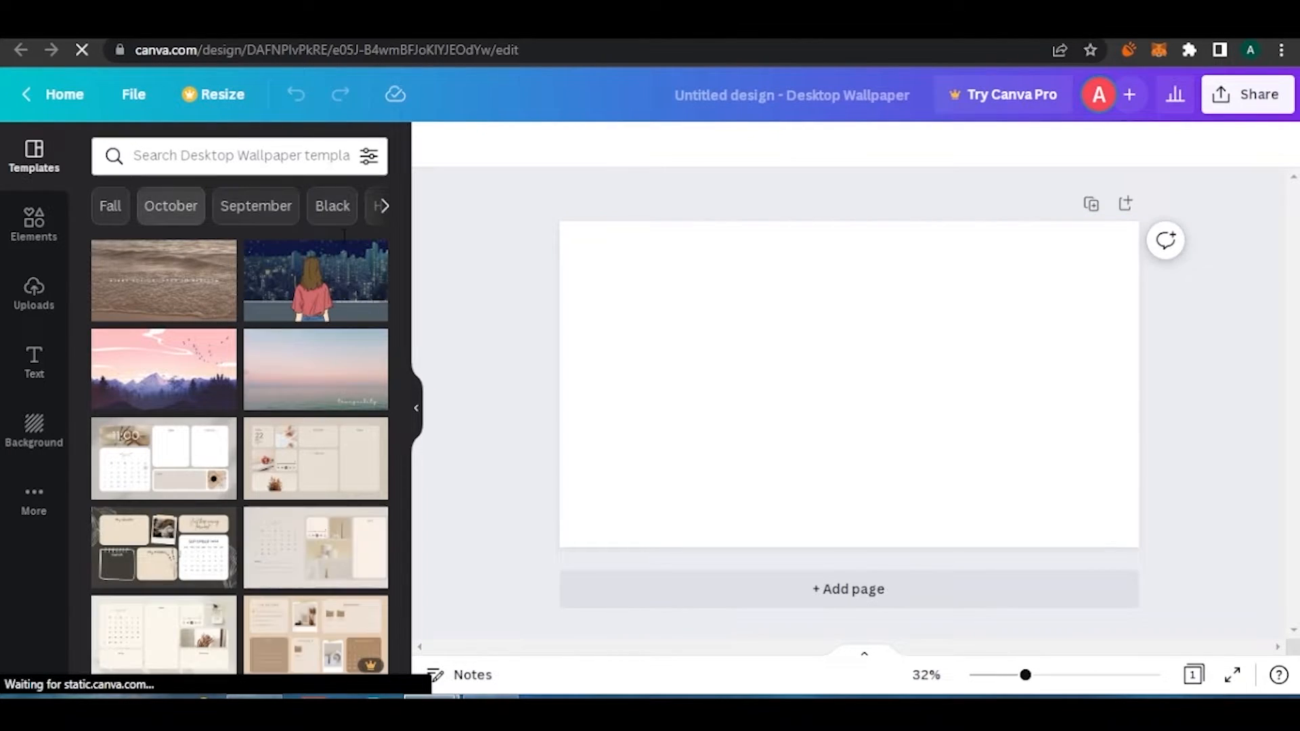
# Step: Search the wallpaper templates for "typewriter" and look through the results
pyautogui.click(224, 153)
pyautogui.write('typewriter')
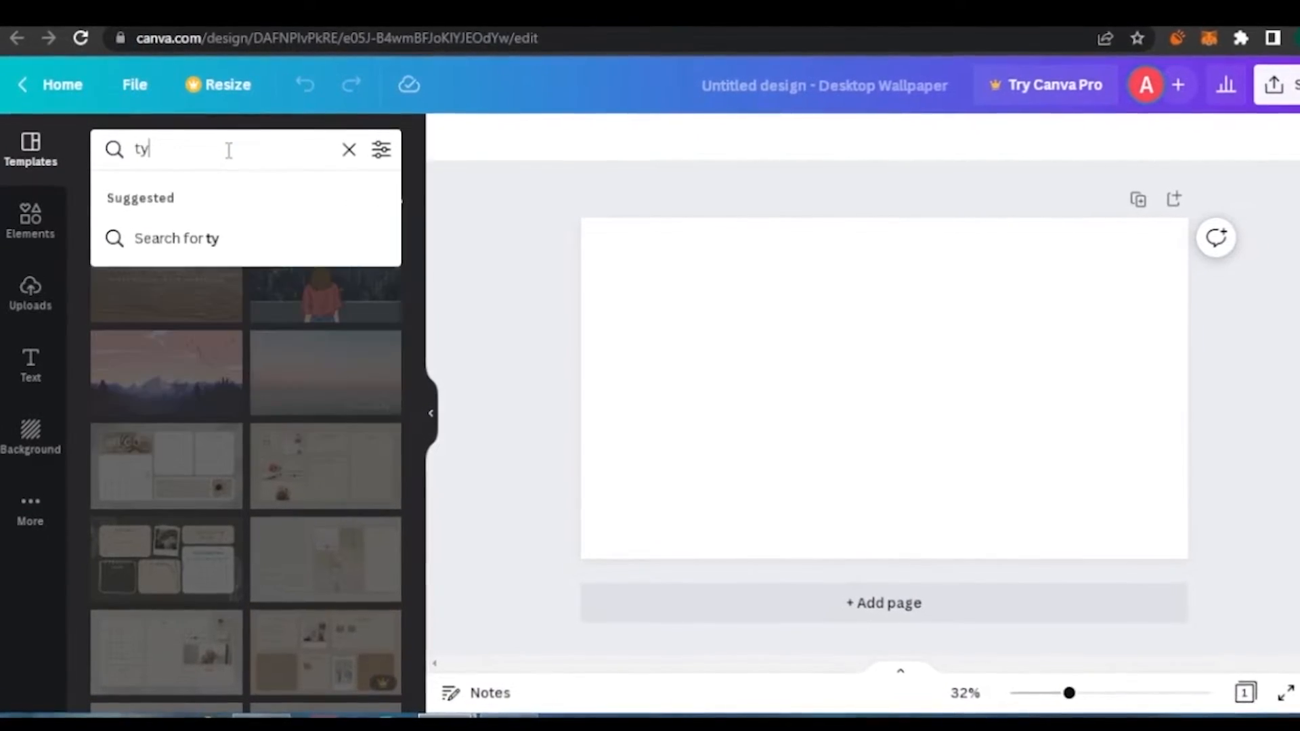
pyautogui.press('Return')
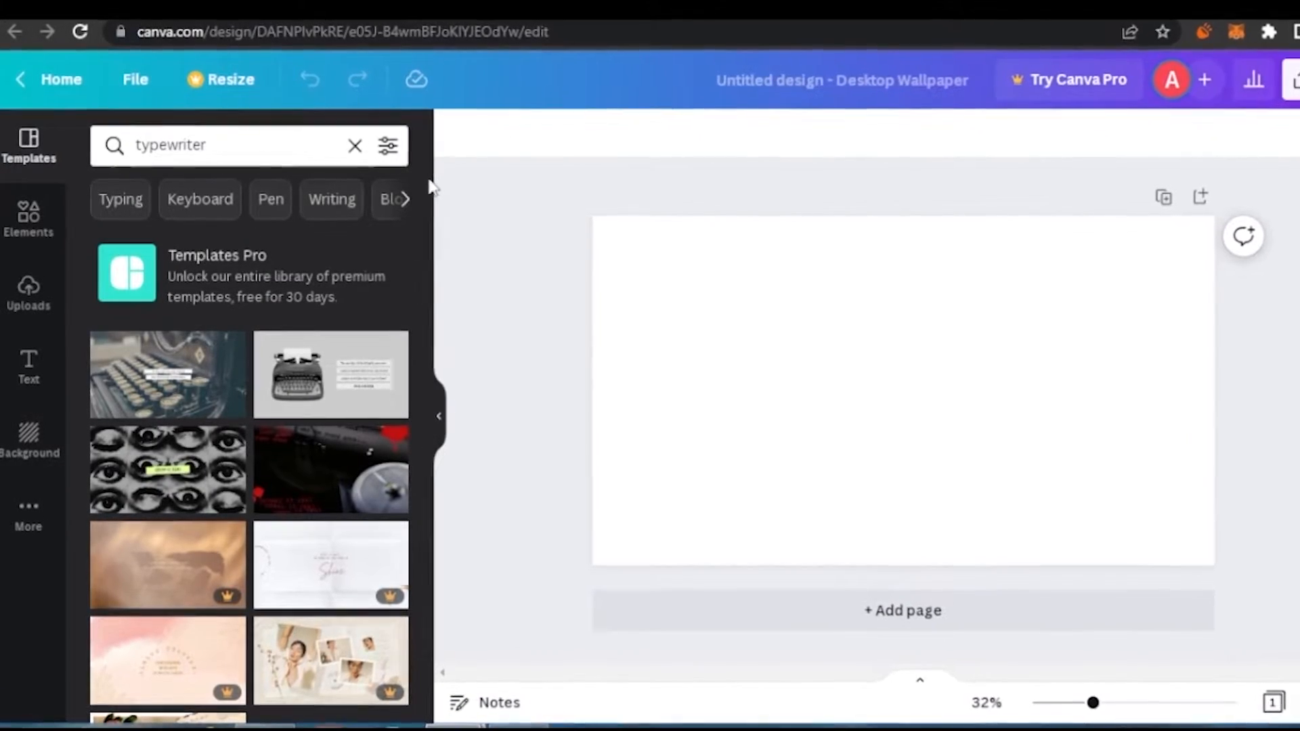
pyautogui.scroll(-2, 433, 372)
pyautogui.scroll(2, 420, 376)
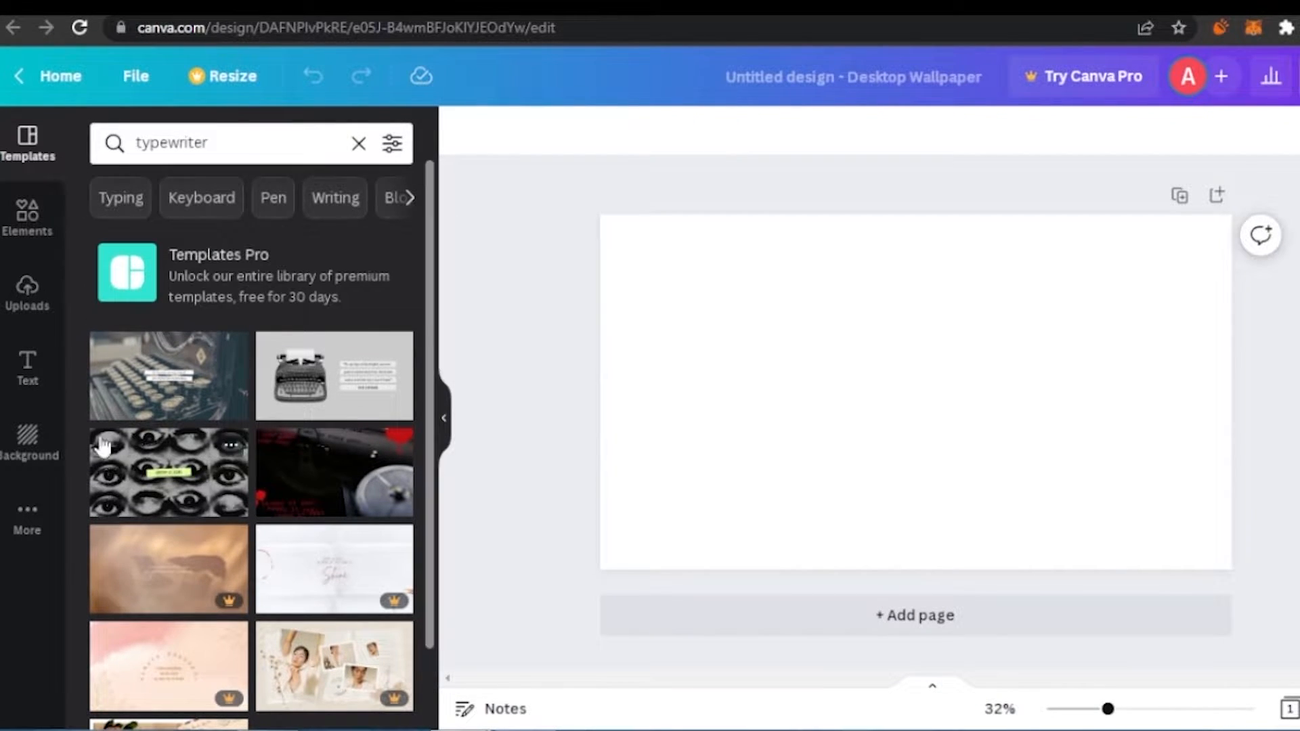
# Step: Look at the available backgrounds and uploaded images, and return to the typewriter template results
pyautogui.click(37, 439)
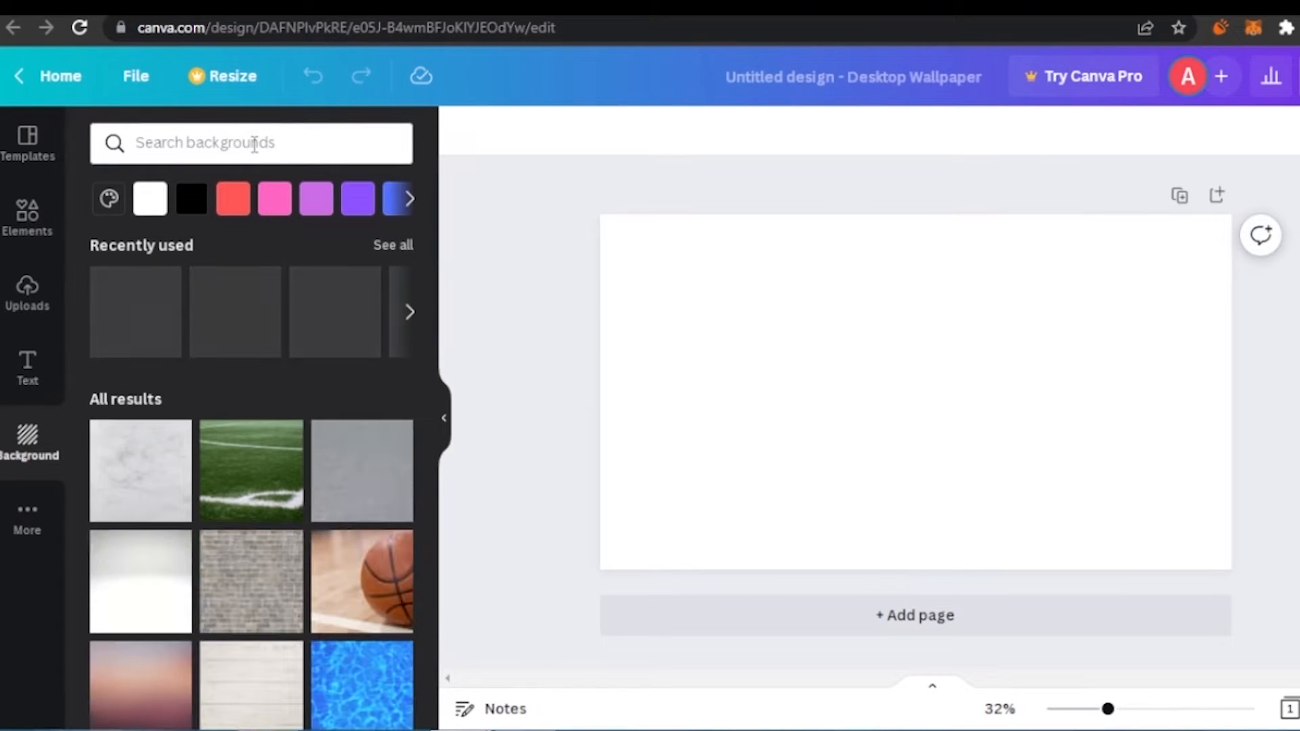
pyautogui.click(254, 143)
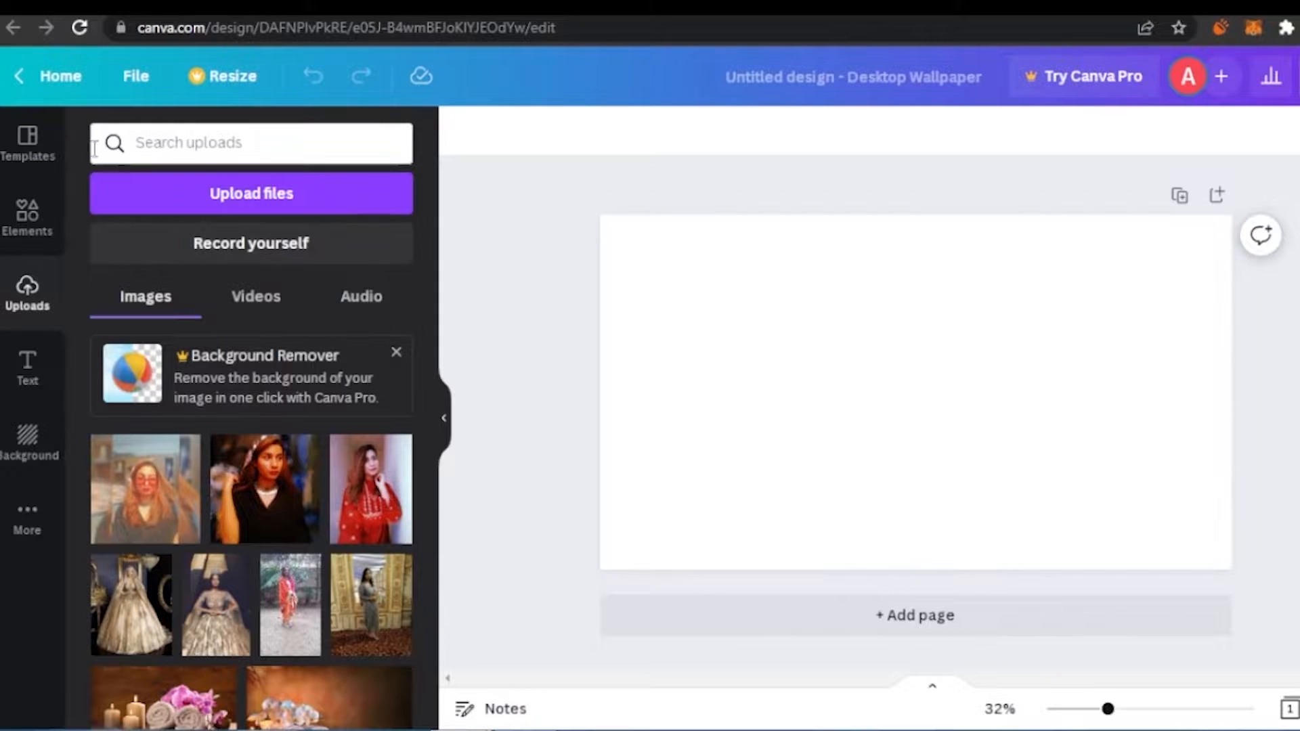
pyautogui.click(39, 151)
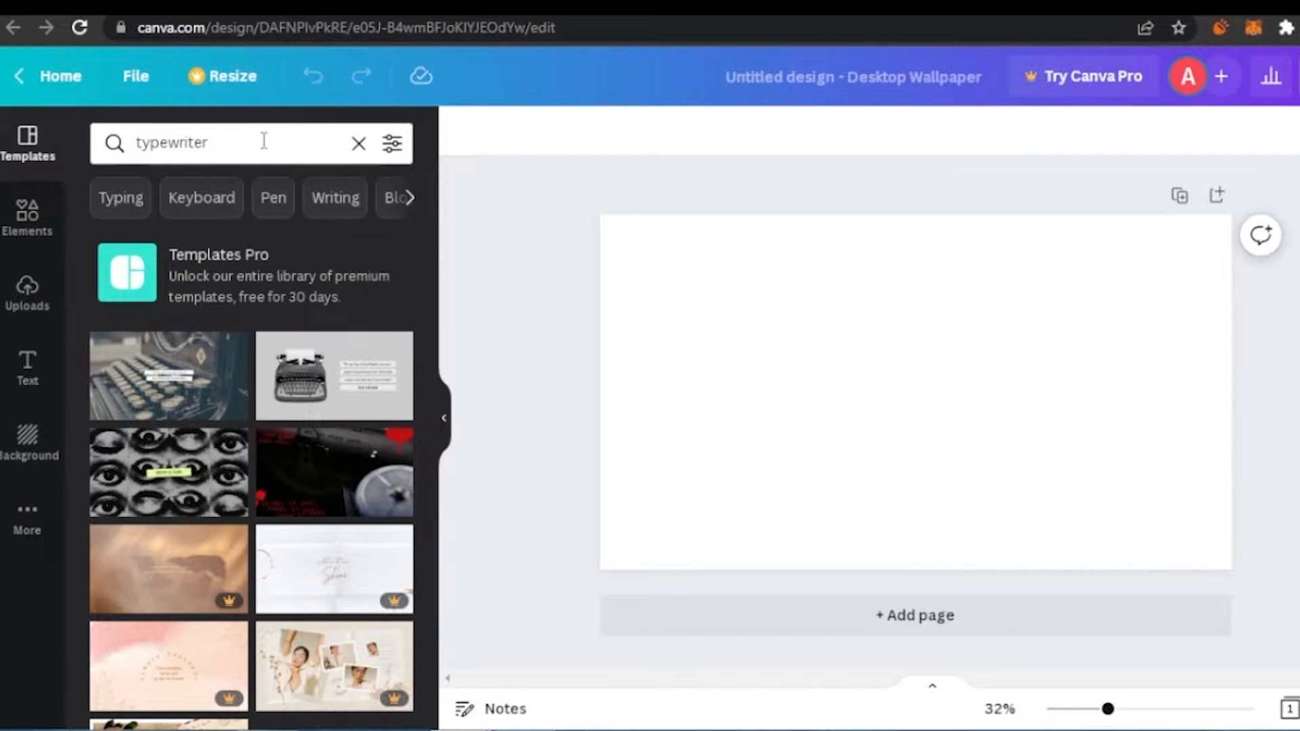
# Step: Apply the typewriter keys template with the "In the end, we only regret" quote and nudge its first text line slightly upward
pyautogui.scroll(-1, 432, 270)
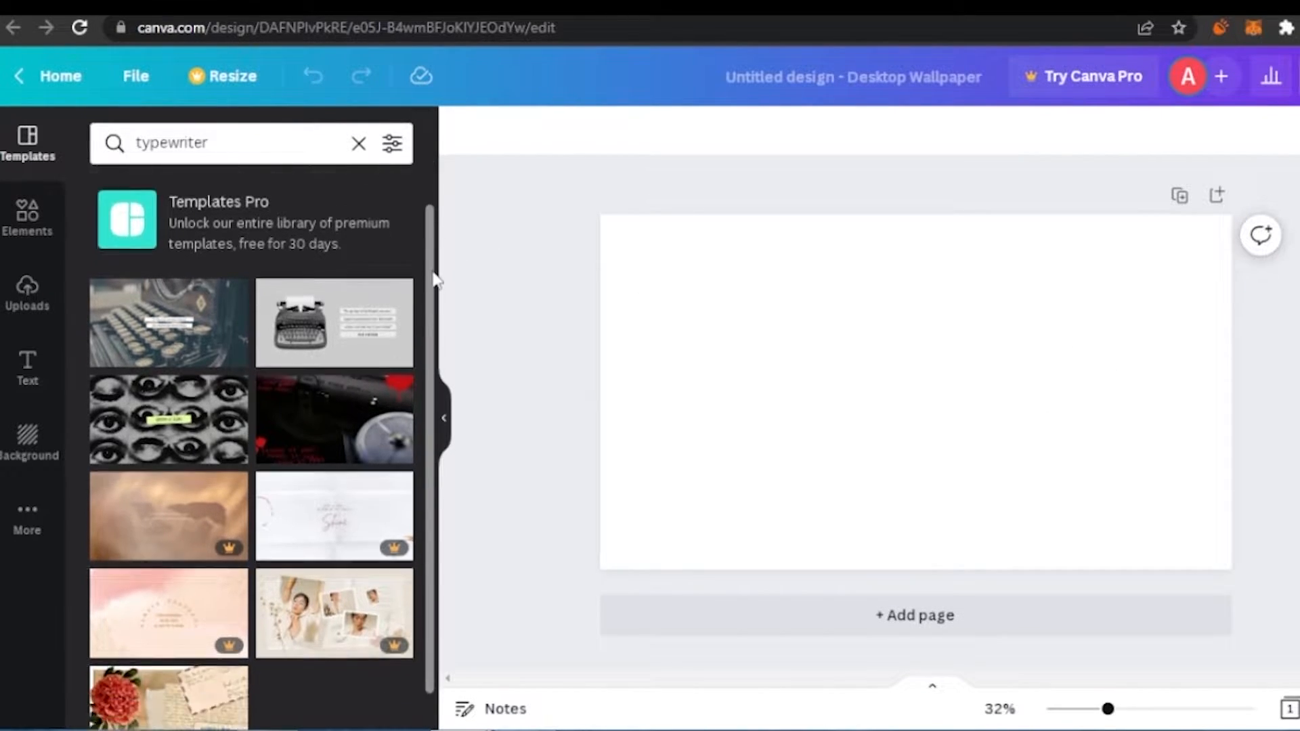
pyautogui.scroll(1, 432, 278)
pyautogui.click(136, 342)
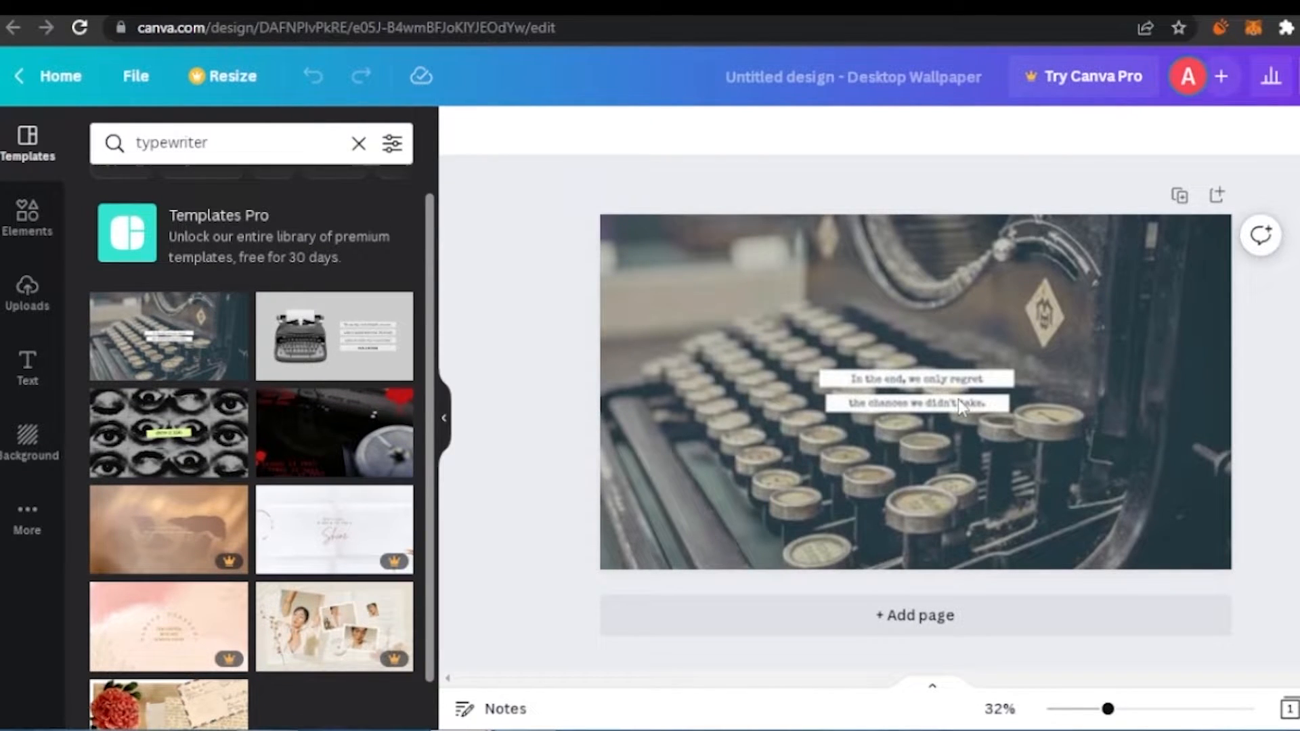
pyautogui.click(900, 437)
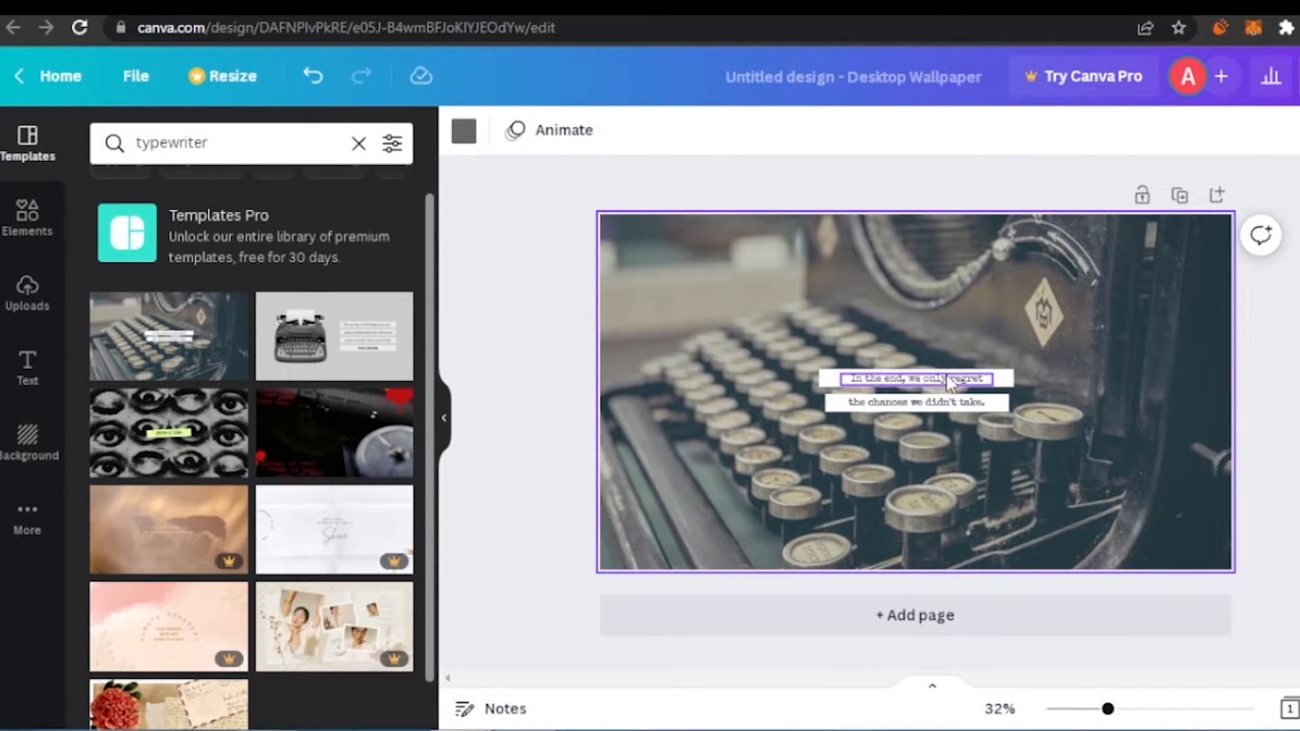
pyautogui.moveTo(951, 383); pyautogui.dragTo(950, 369)
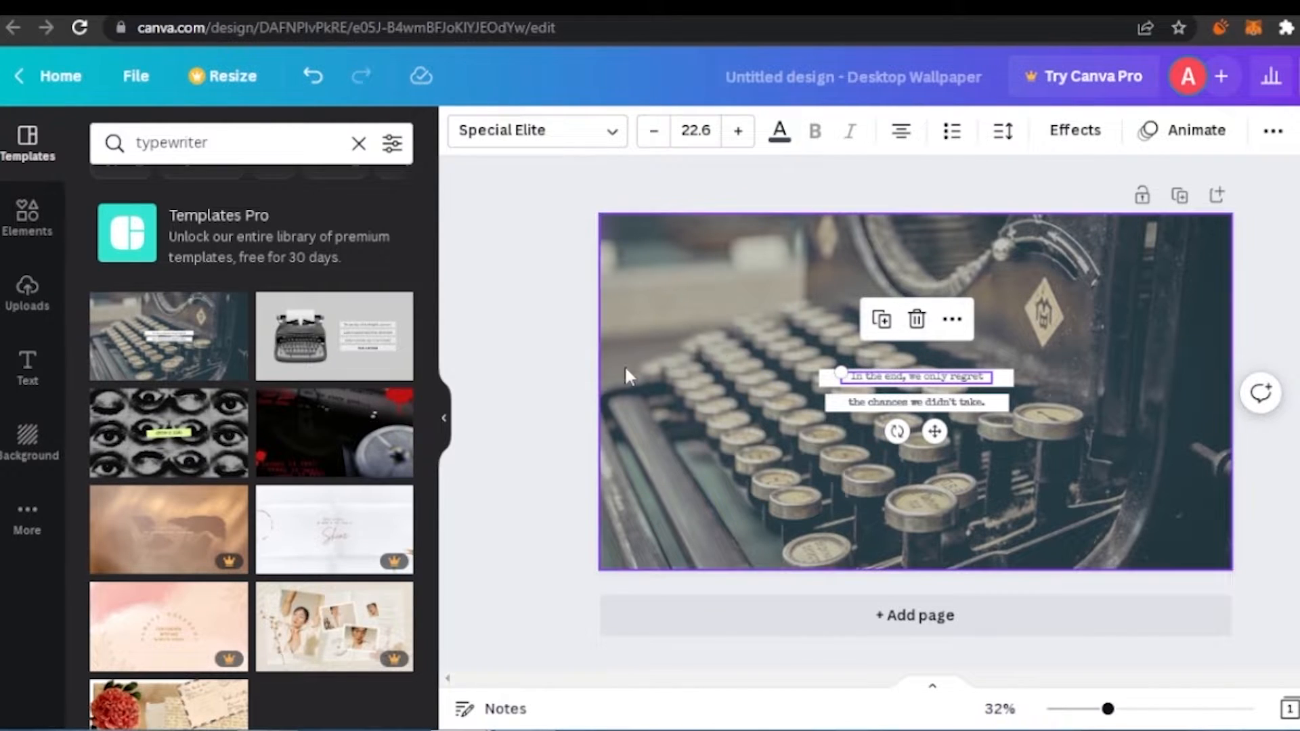
# Step: Show the uploaded images and dismiss the Background Remover suggestion
pyautogui.scroll(2, 430, 313)
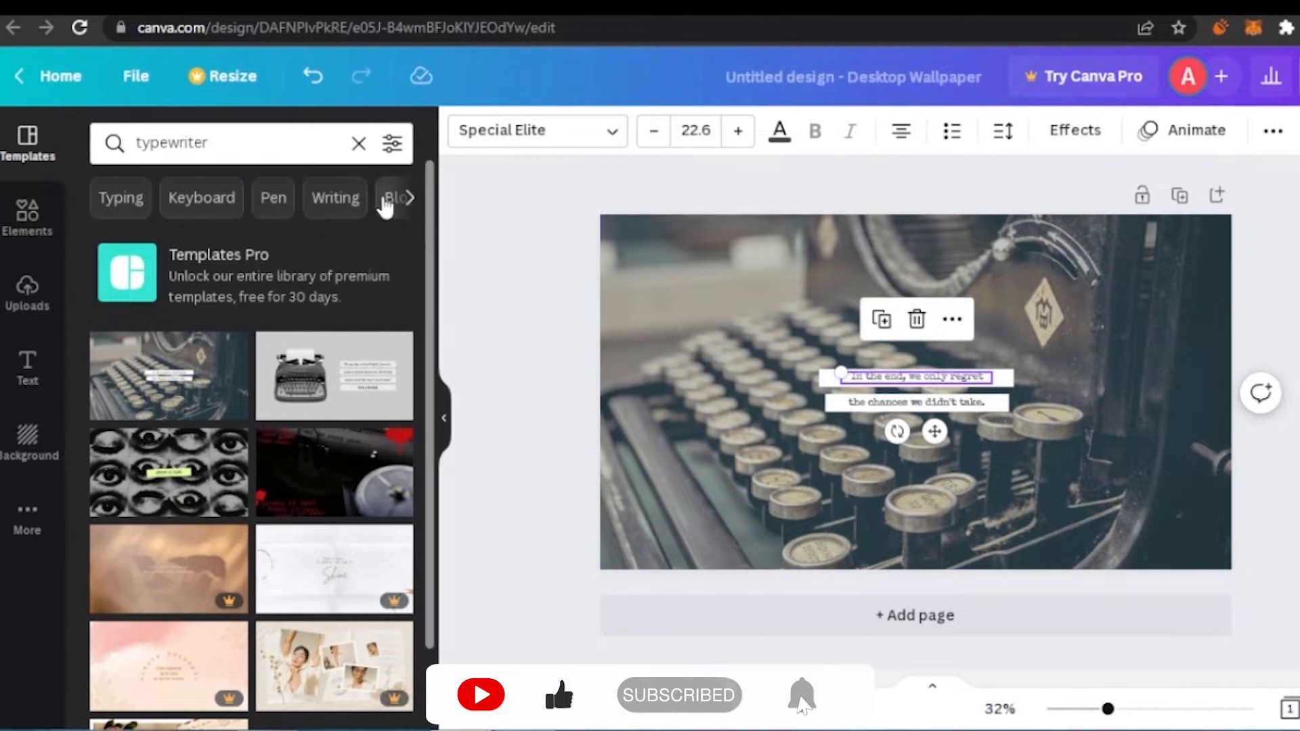
pyautogui.click(37, 324)
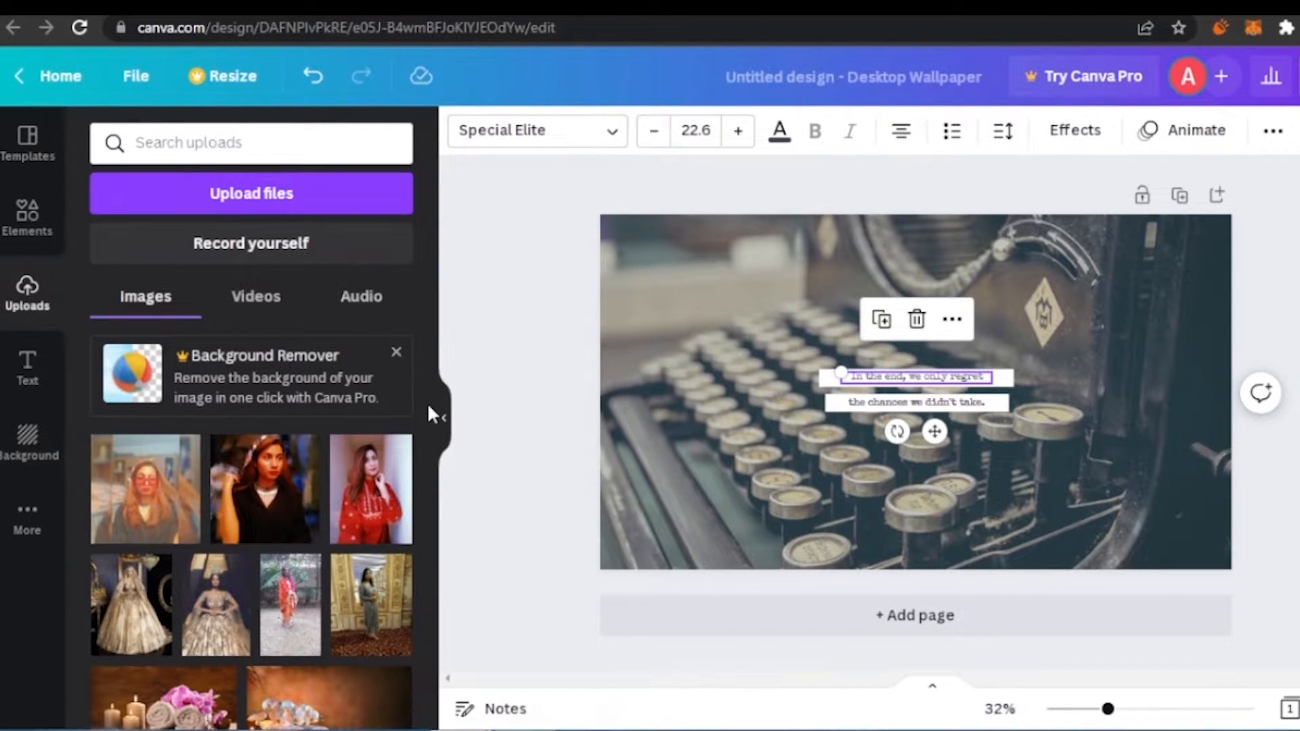
pyautogui.click(396, 352)
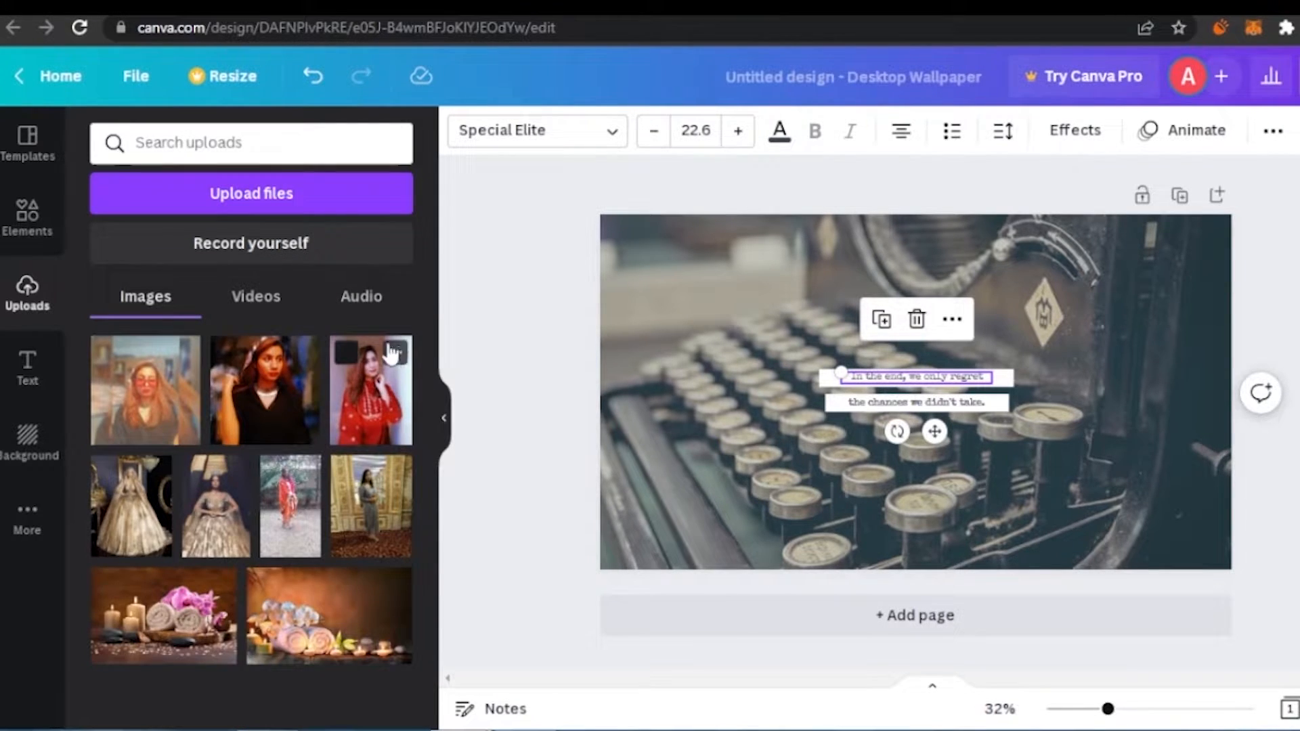
# Step: Search the design elements for "typewriter", limit the results to photos and look through them
pyautogui.click(28, 215)
pyautogui.click(242, 138)
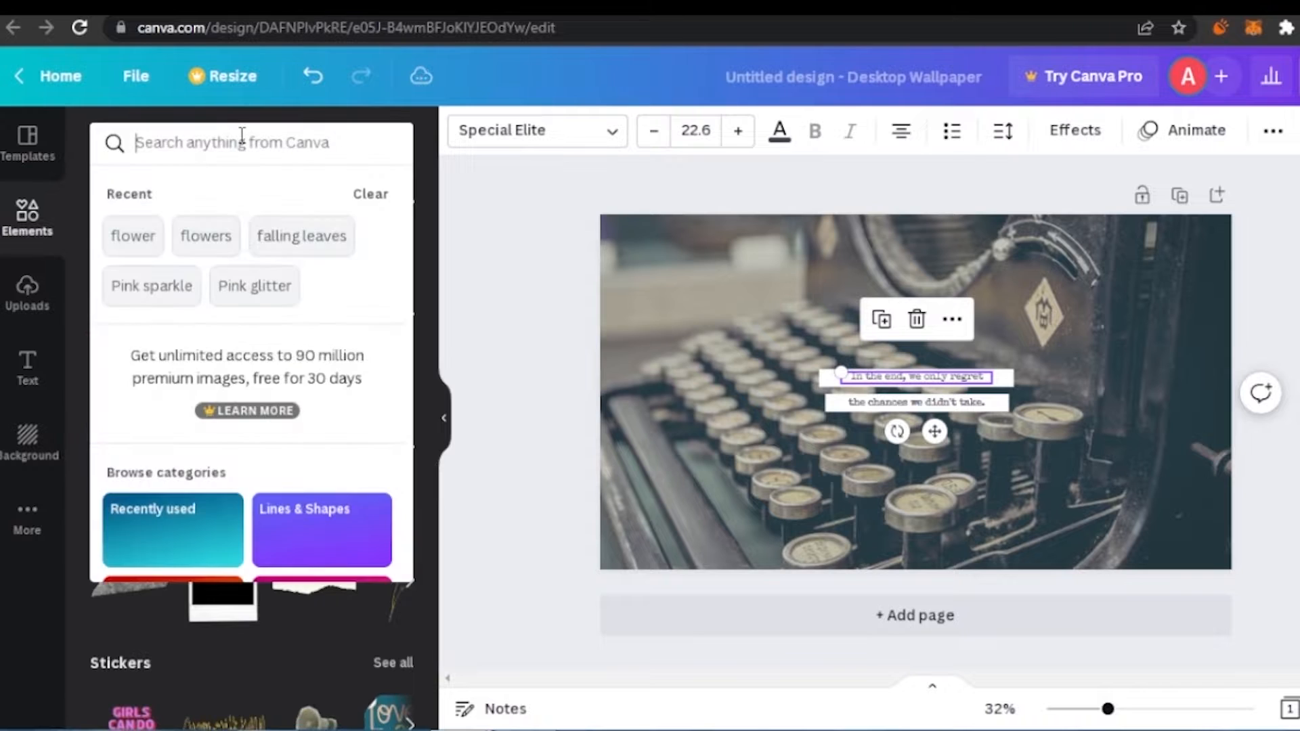
pyautogui.write('typewriter')
pyautogui.press('Return')
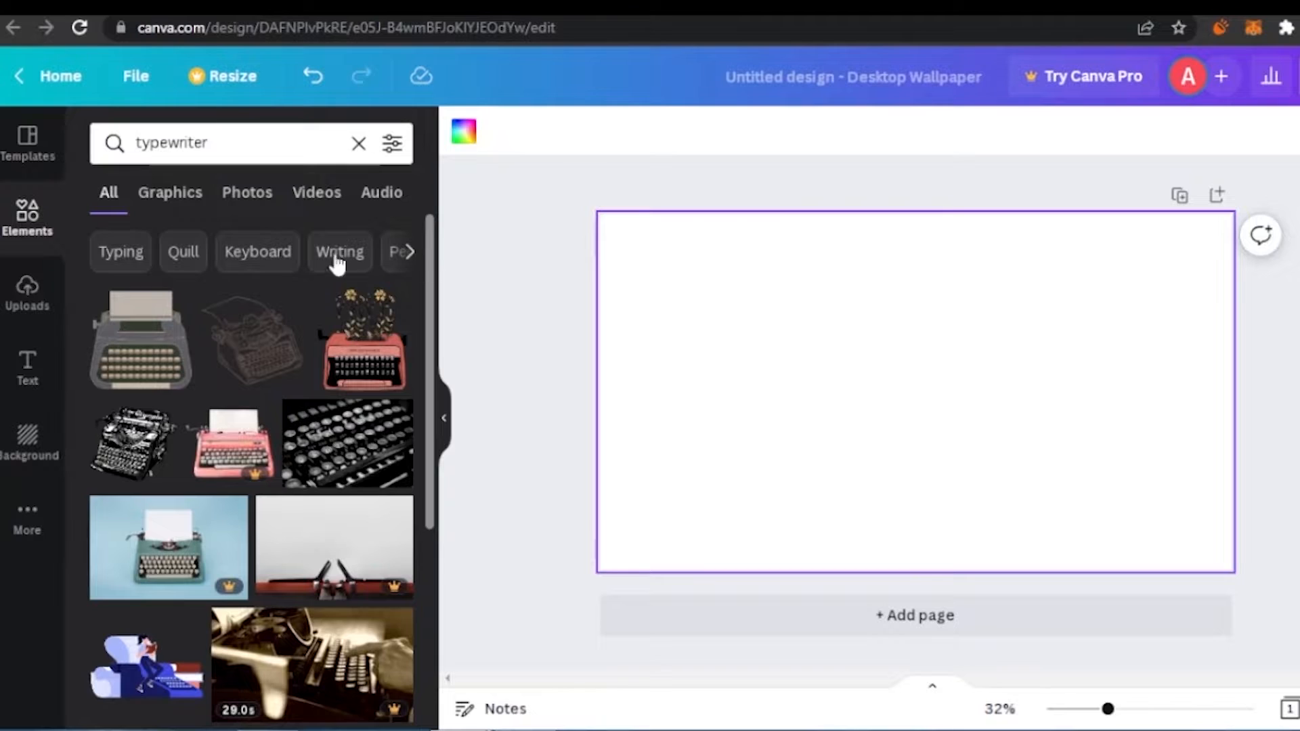
pyautogui.click(249, 194)
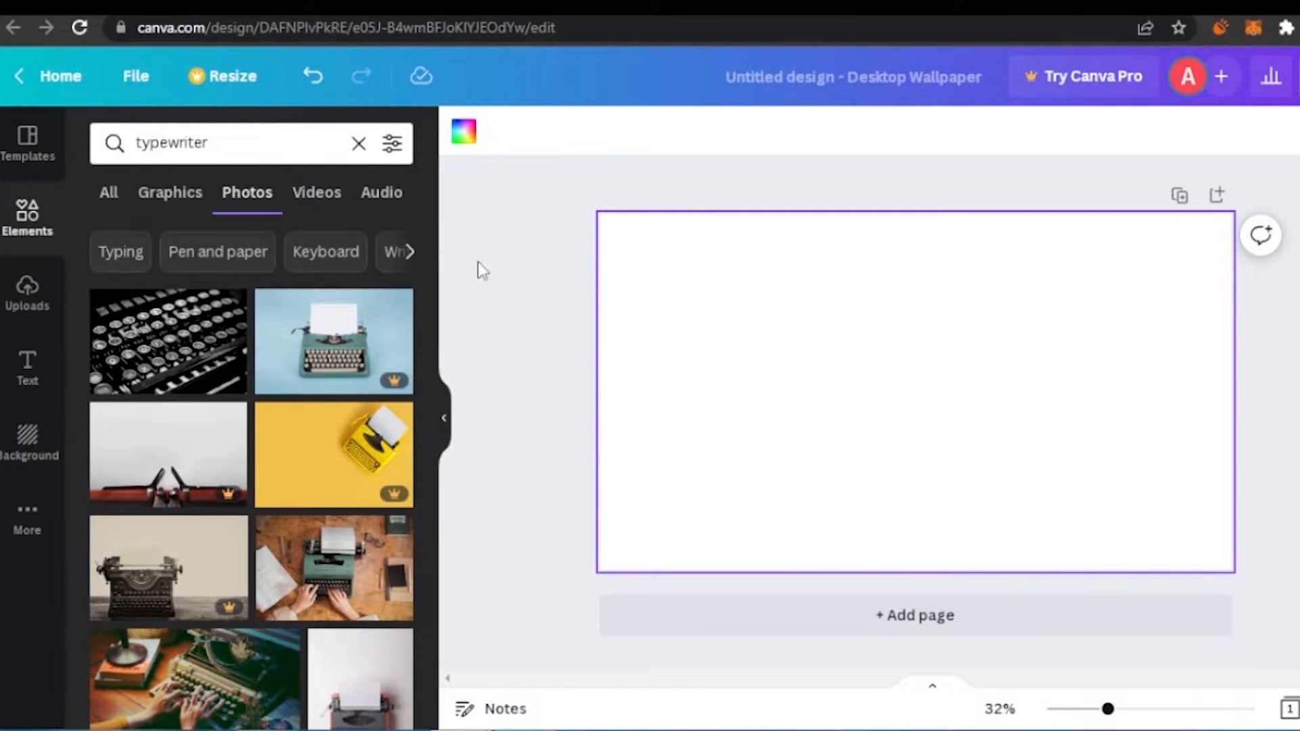
pyautogui.scroll(-1, 434, 245)
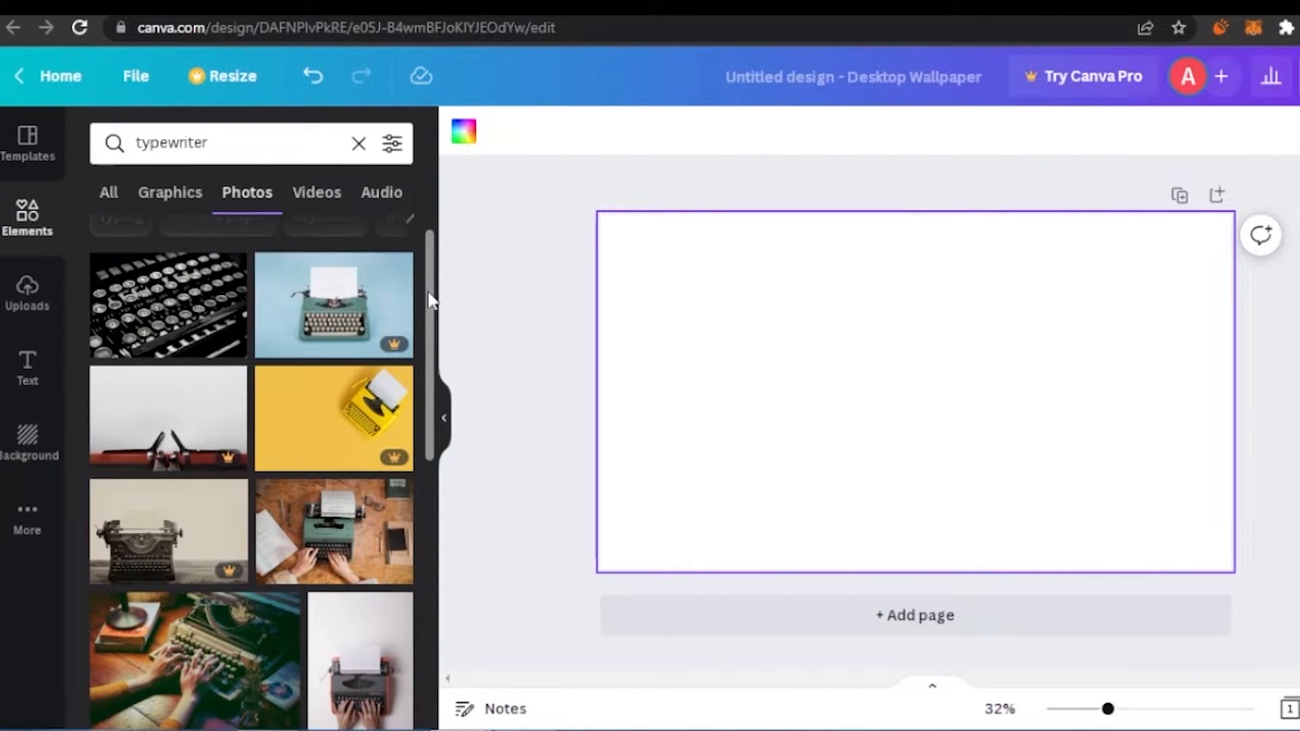
pyautogui.scroll(1, 428, 291)
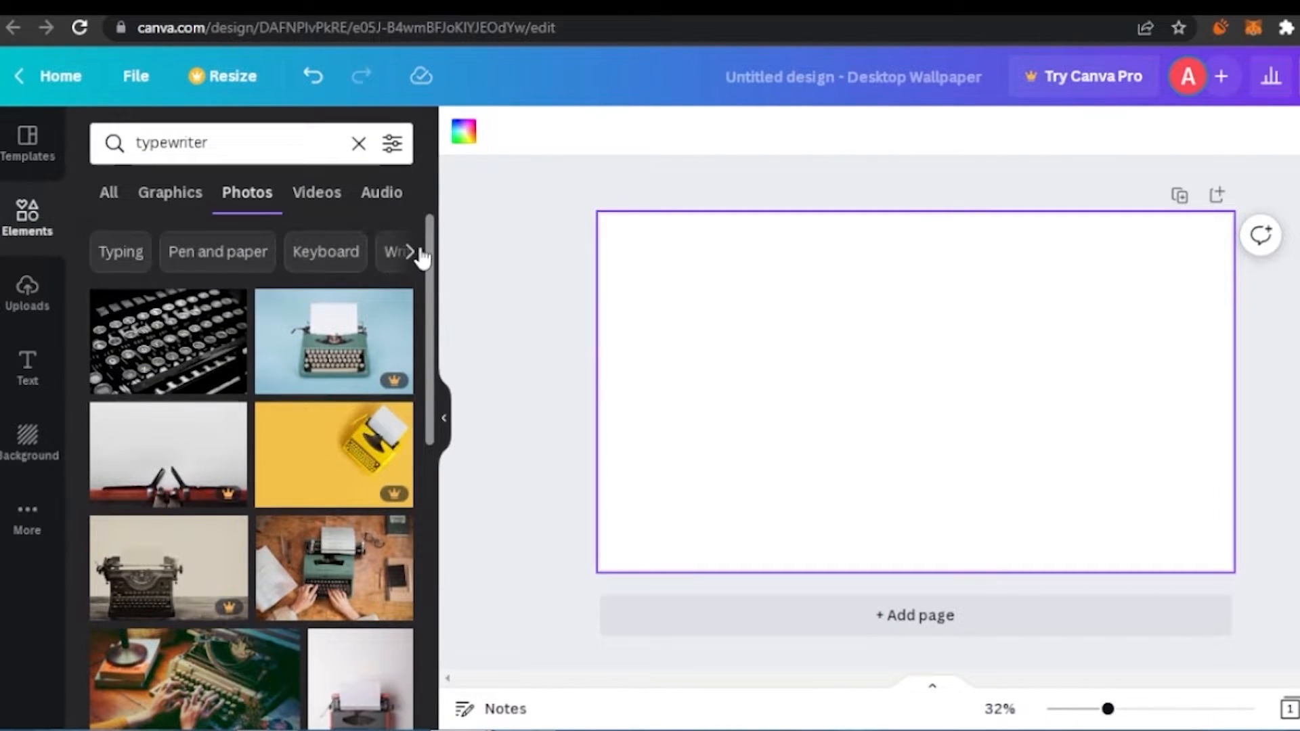
# Step: Change the photo search to the suggested term Script and add the overhead photo of a paper-covered desk with a laptop to the page
pyautogui.click(409, 253)
pyautogui.click(314, 252)
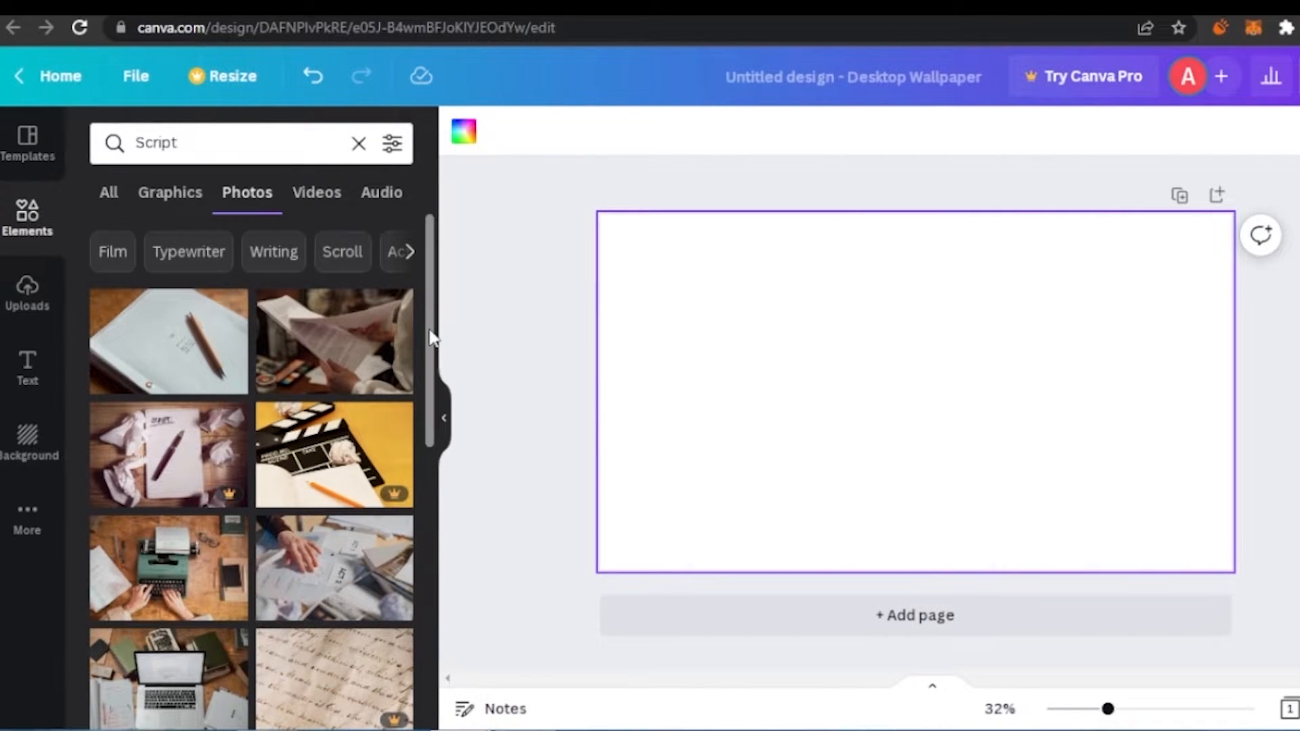
pyautogui.moveTo(431, 337); pyautogui.dragTo(392, 351)
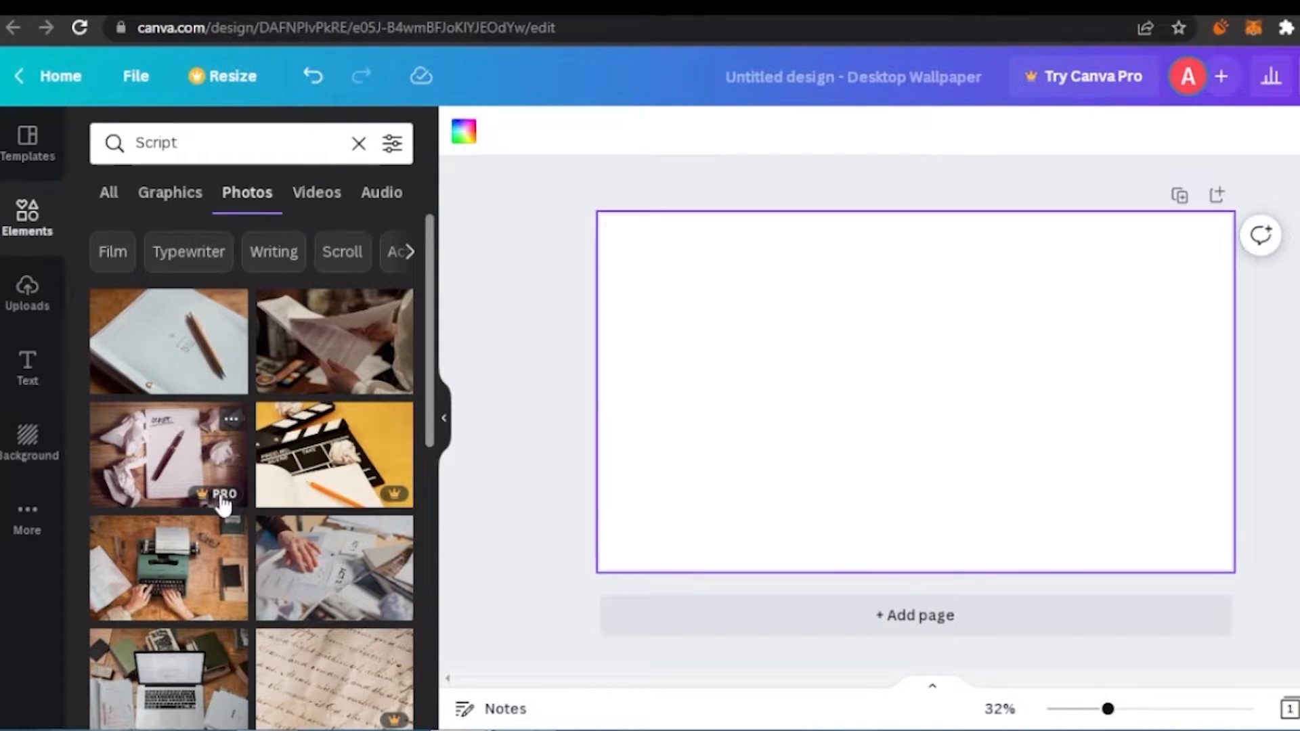
pyautogui.moveTo(433, 257); pyautogui.dragTo(438, 488)
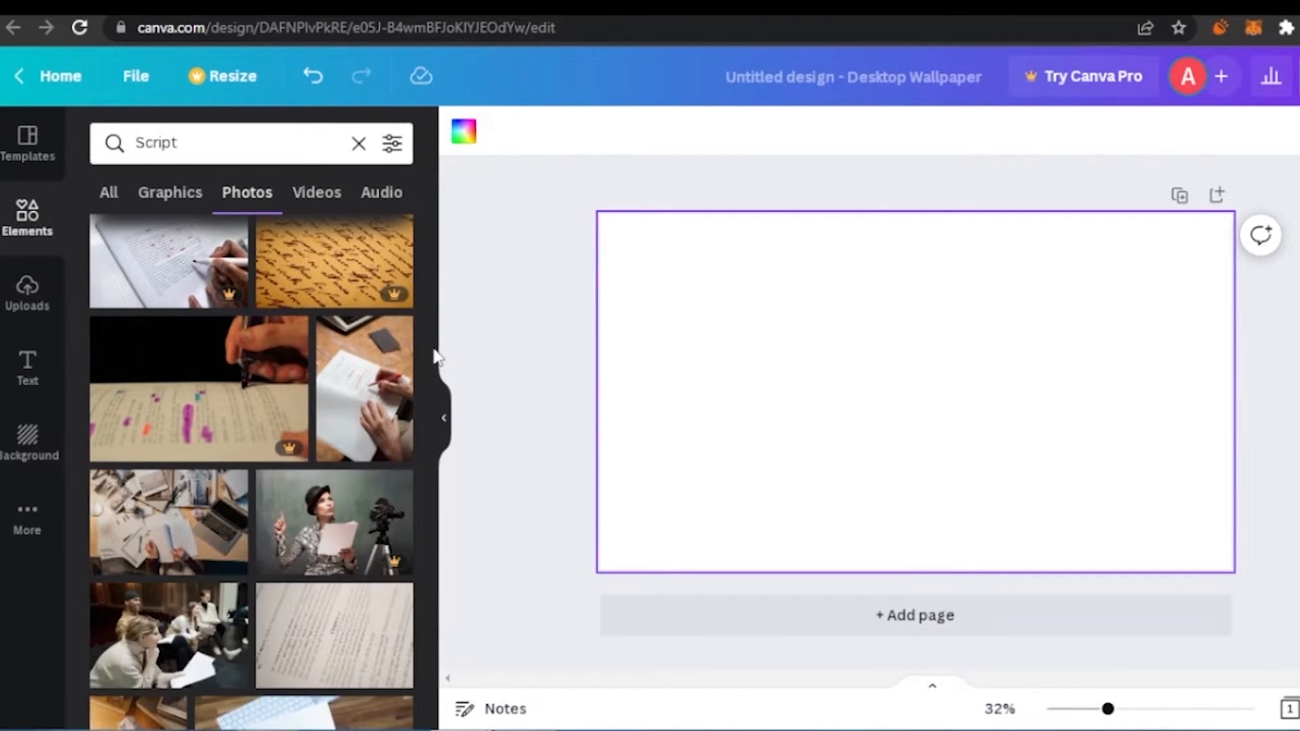
pyautogui.moveTo(432, 351); pyautogui.dragTo(432, 379)
pyautogui.click(154, 383)
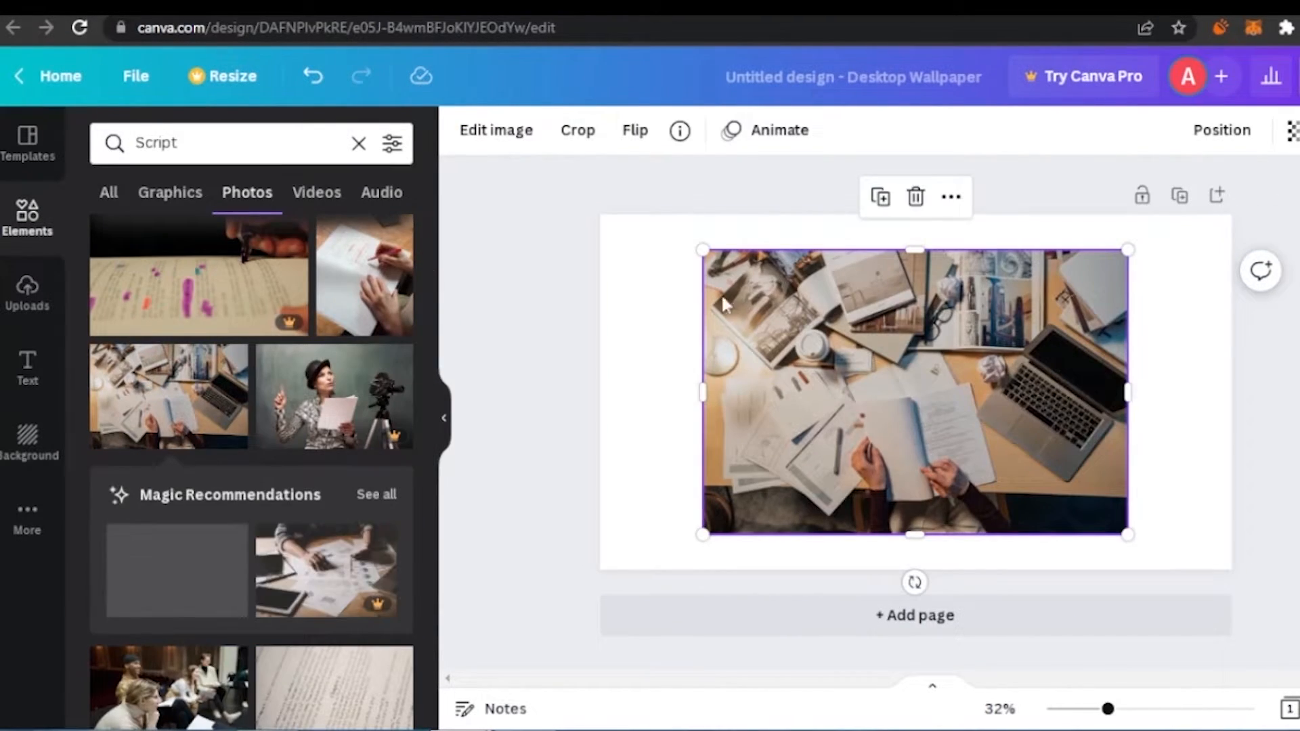
# Step: Enlarge the desk photo and position it so that it fills the wallpaper page
pyautogui.moveTo(704, 254); pyautogui.dragTo(627, 267)
pyautogui.moveTo(796, 279); pyautogui.dragTo(764, 298)
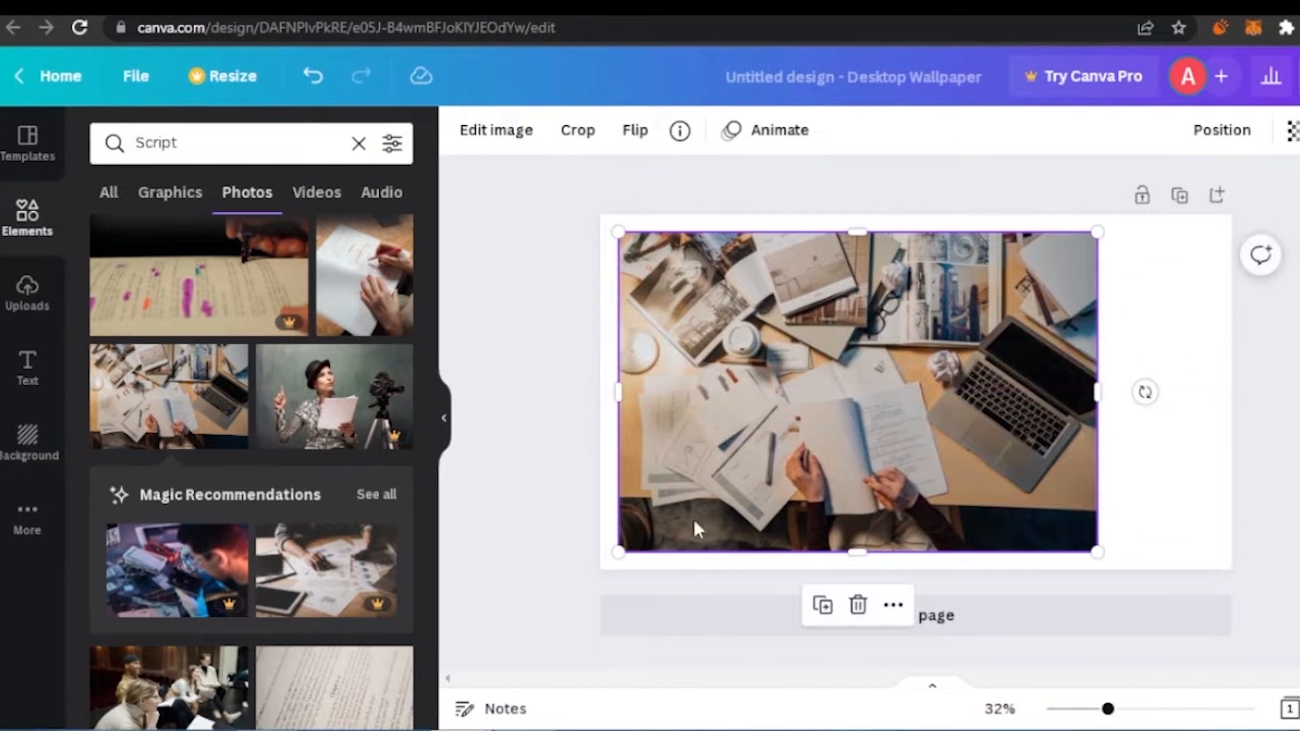
pyautogui.moveTo(623, 547); pyautogui.dragTo(600, 564)
pyautogui.moveTo(600, 232); pyautogui.dragTo(574, 214)
pyautogui.moveTo(1096, 388); pyautogui.dragTo(1231, 389)
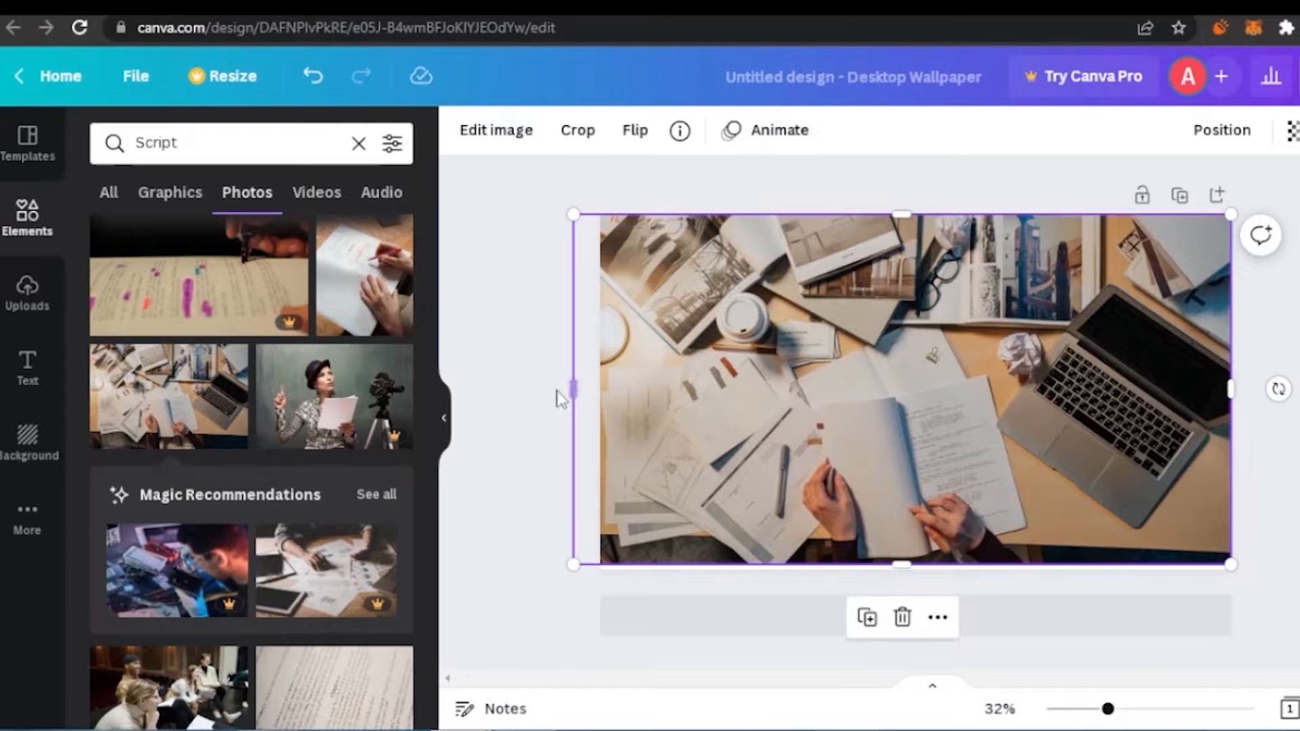
pyautogui.moveTo(827, 398); pyautogui.dragTo(830, 401)
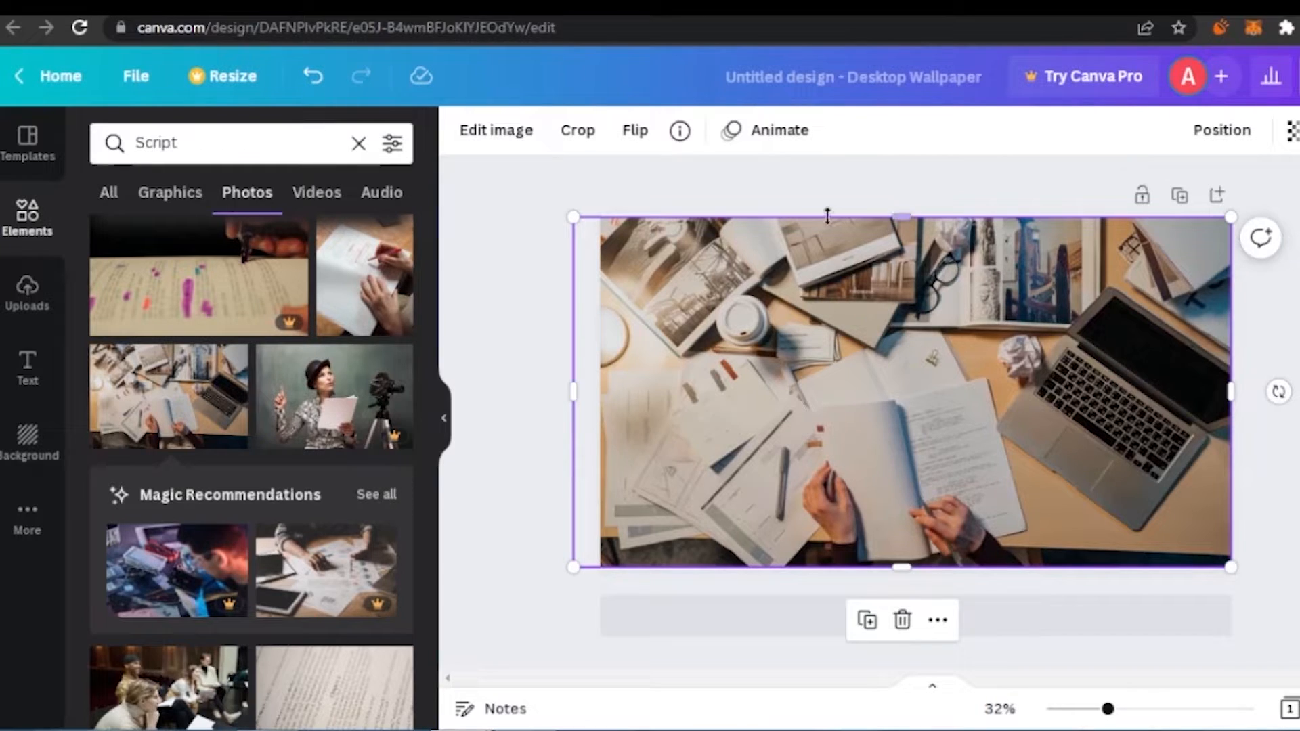
# Step: Open the desk photo's image editing options and look at the Blur brush tool's settings
pyautogui.click(497, 130)
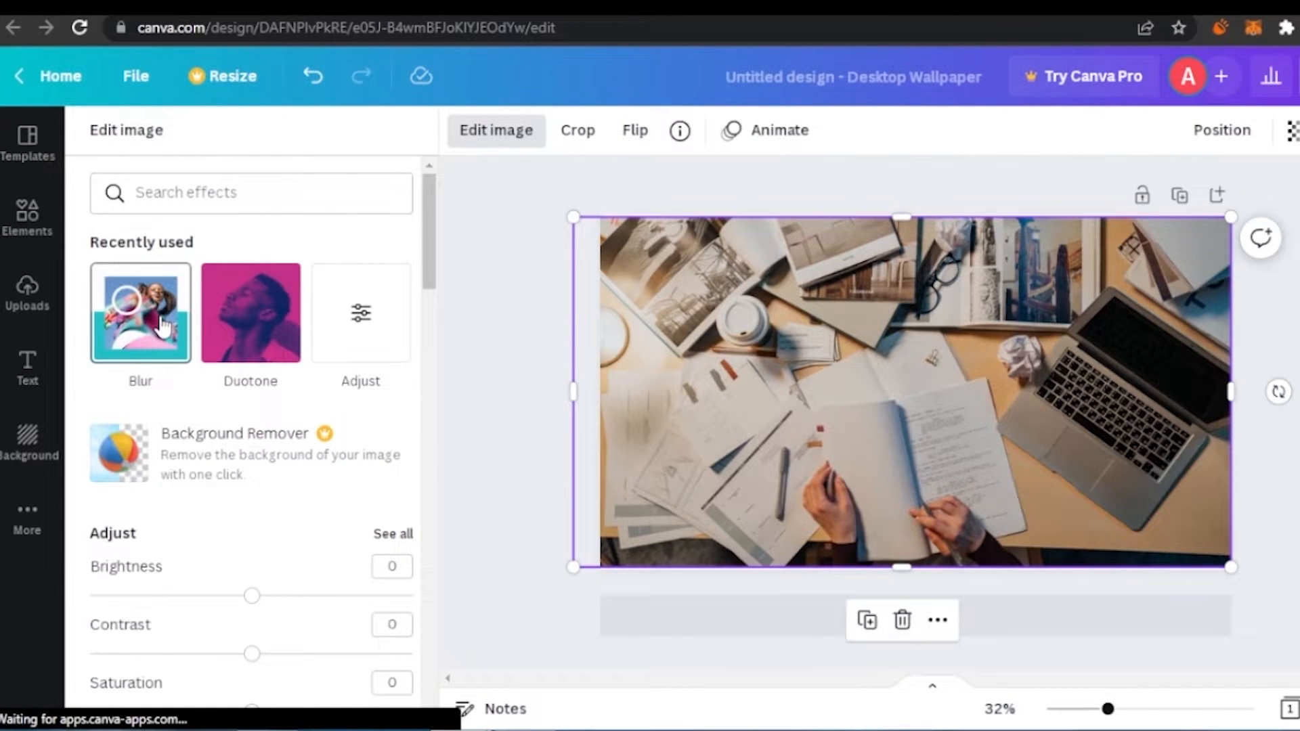
pyautogui.click(162, 327)
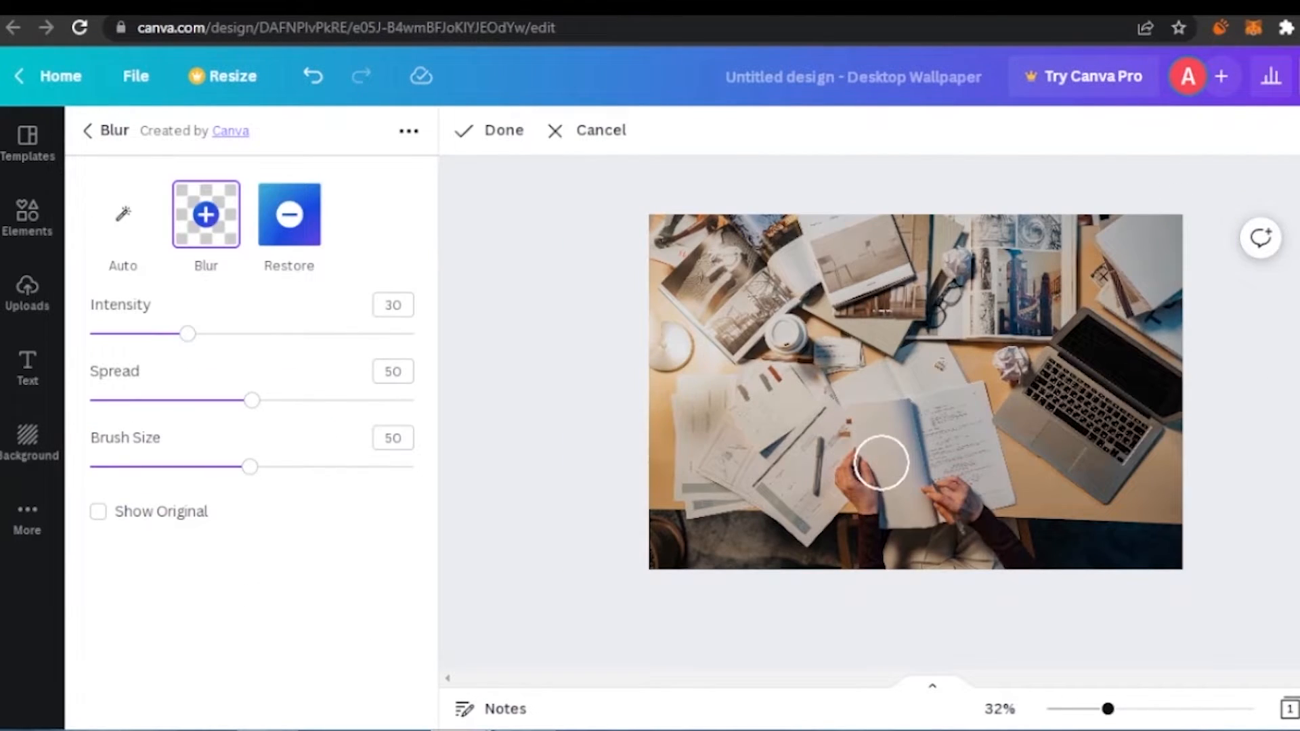
pyautogui.click(91, 134)
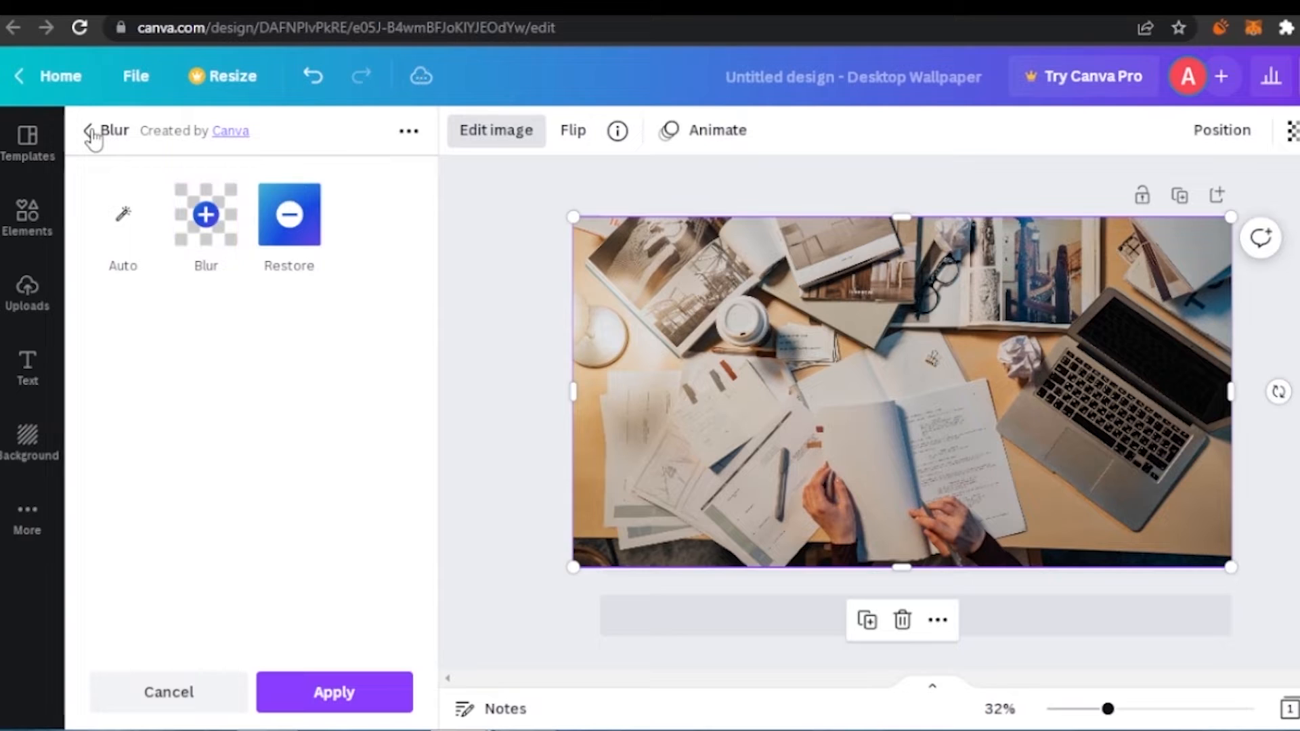
pyautogui.click(90, 133)
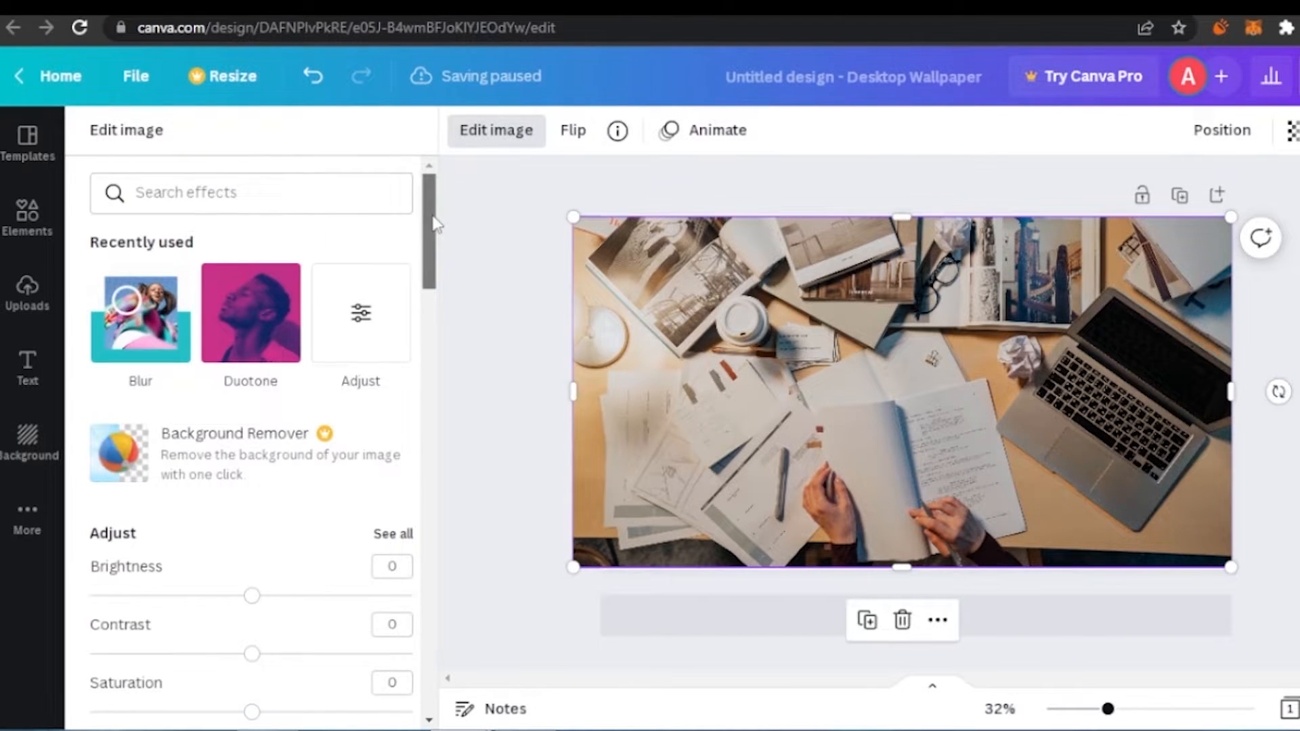
# Step: Soften the desk photo by setting its Blur adjustment to 5
pyautogui.moveTo(434, 225); pyautogui.dragTo(446, 363)
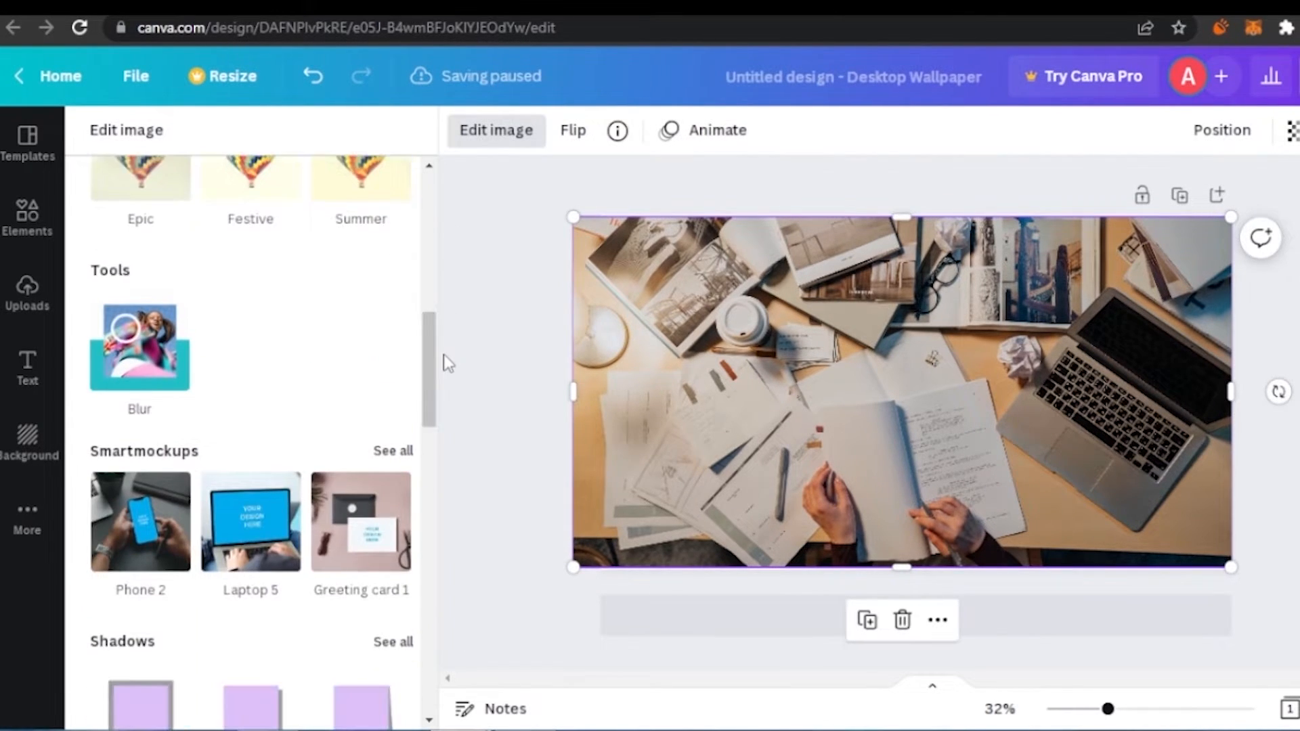
pyautogui.click(435, 379)
pyautogui.moveTo(435, 435); pyautogui.dragTo(440, 474)
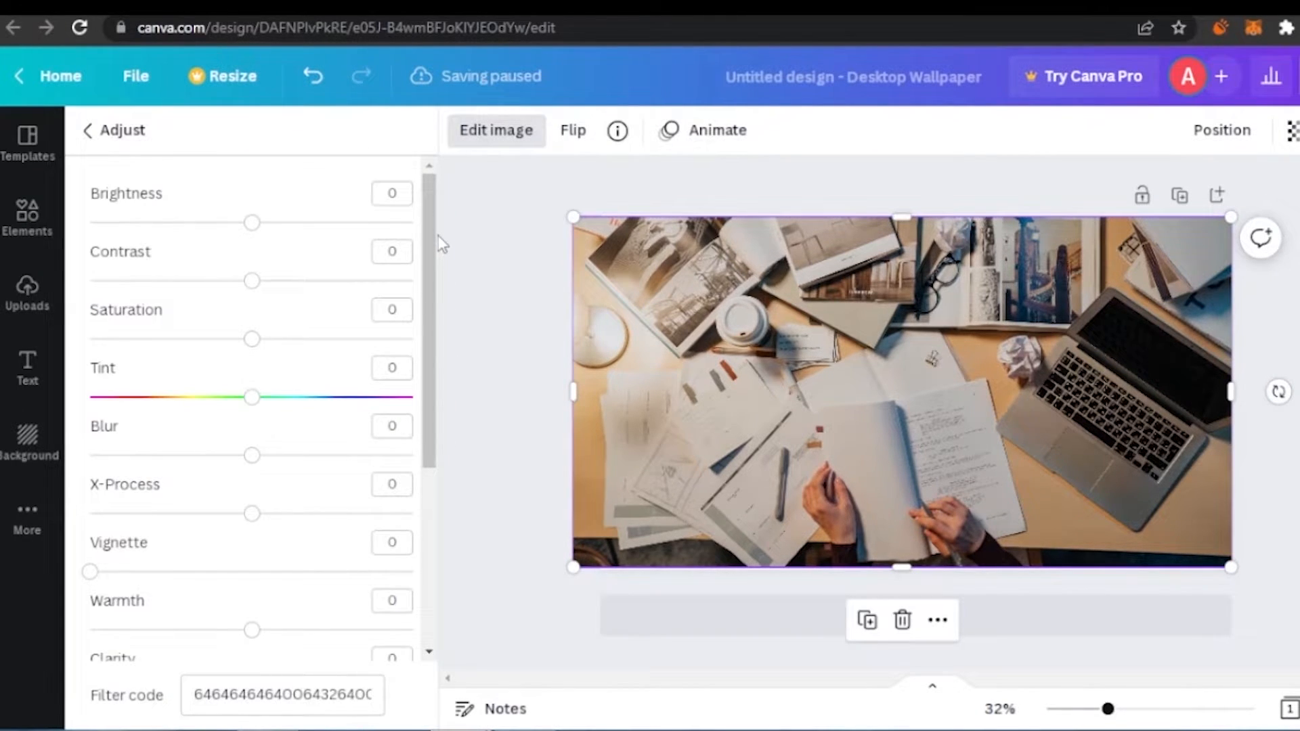
pyautogui.scroll(-1, 252, 464)
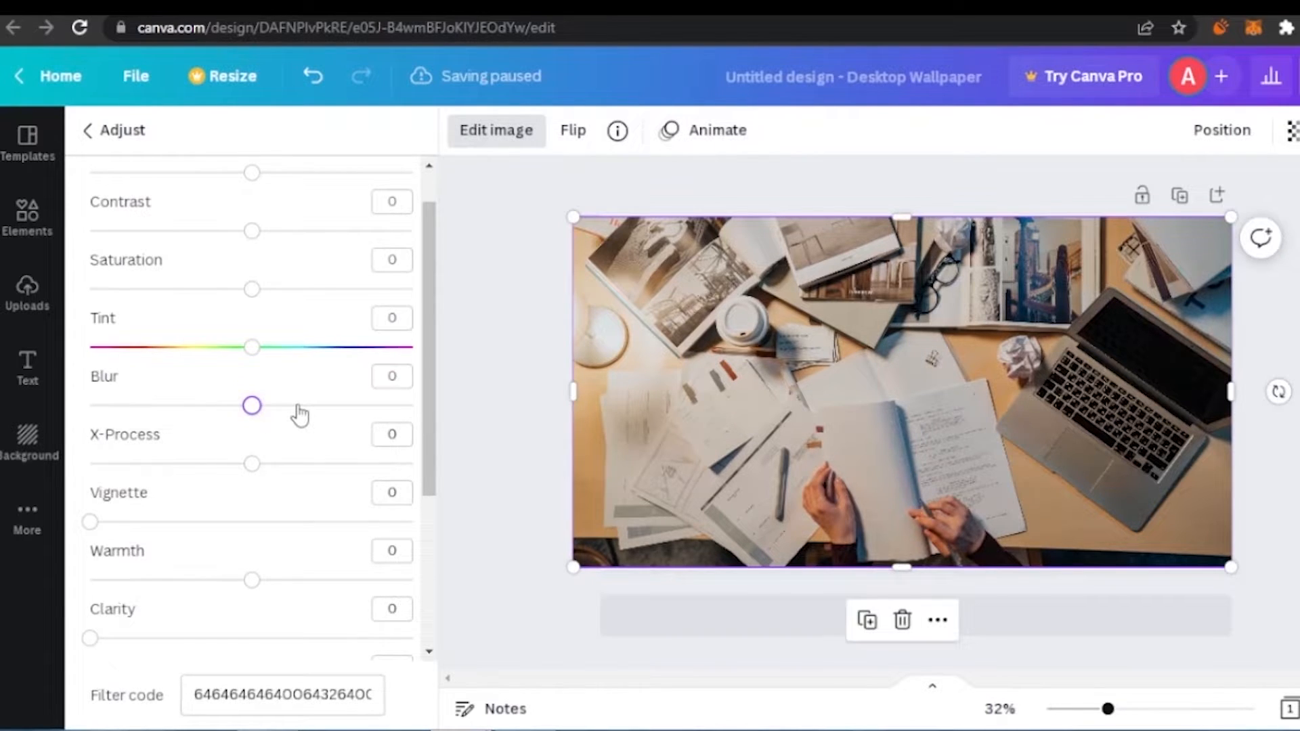
pyautogui.click(158, 405)
pyautogui.click(278, 407)
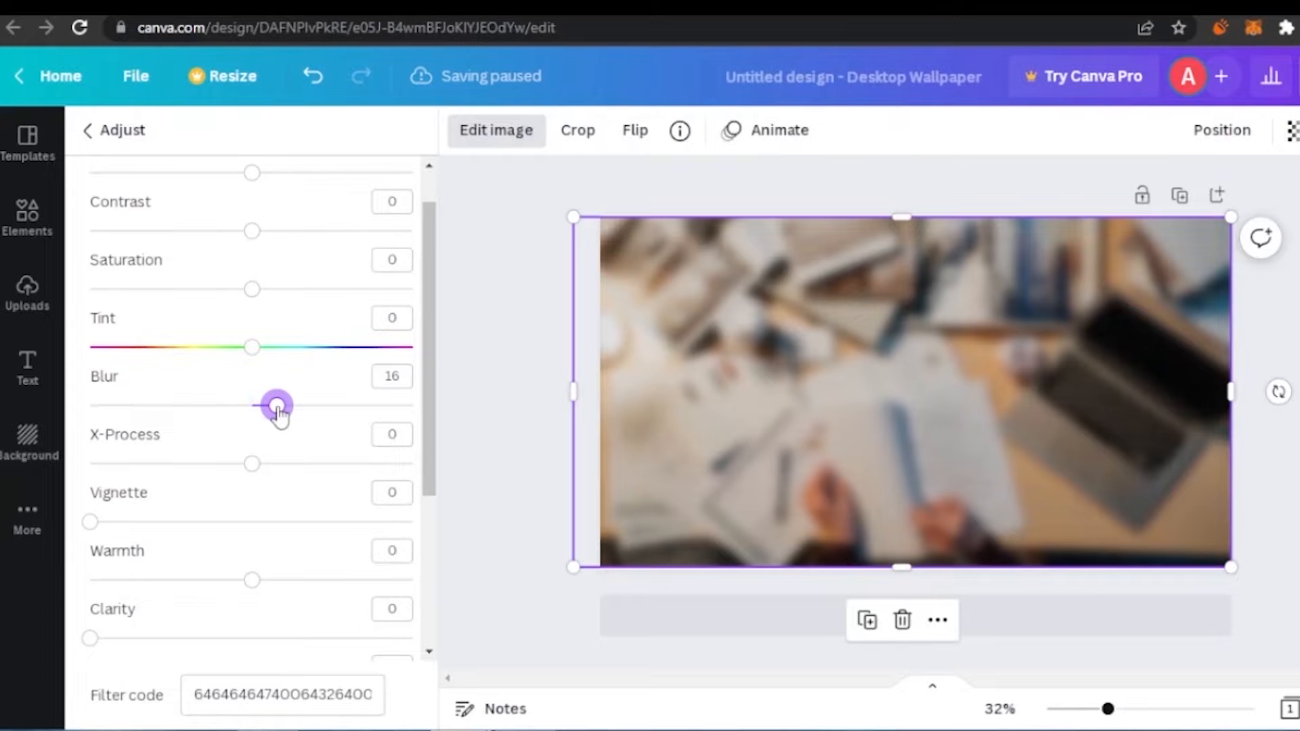
pyautogui.moveTo(278, 407); pyautogui.dragTo(260, 407)
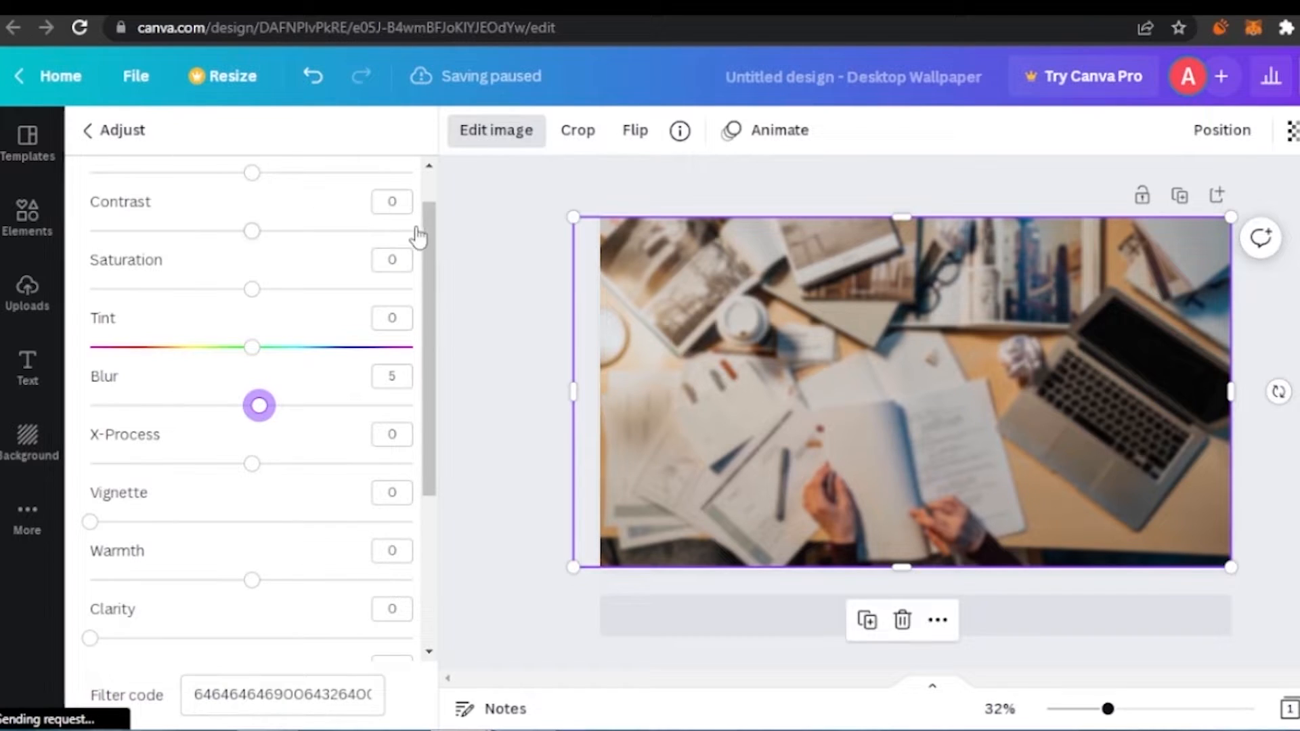
pyautogui.click(95, 132)
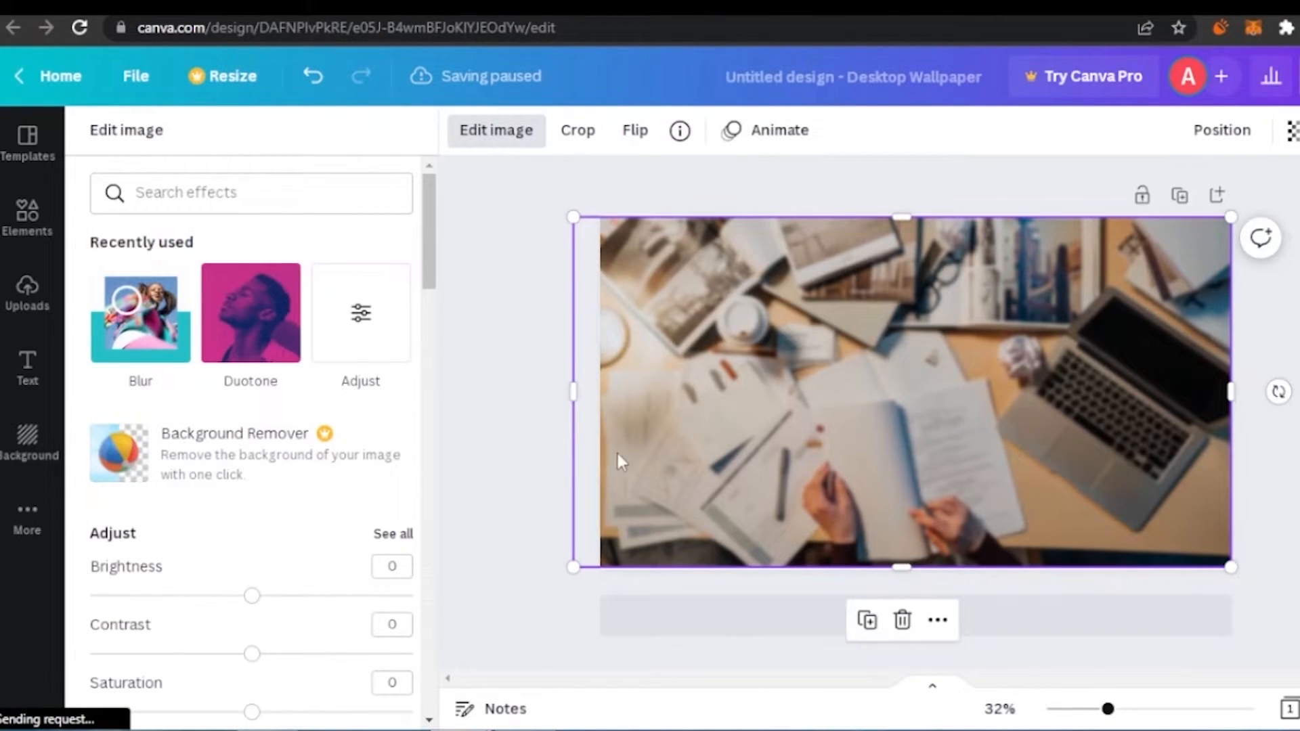
# Step: Add a heading reading "scriptwriting", move it up above the page centre and set its font to Aniyah
pyautogui.click(27, 369)
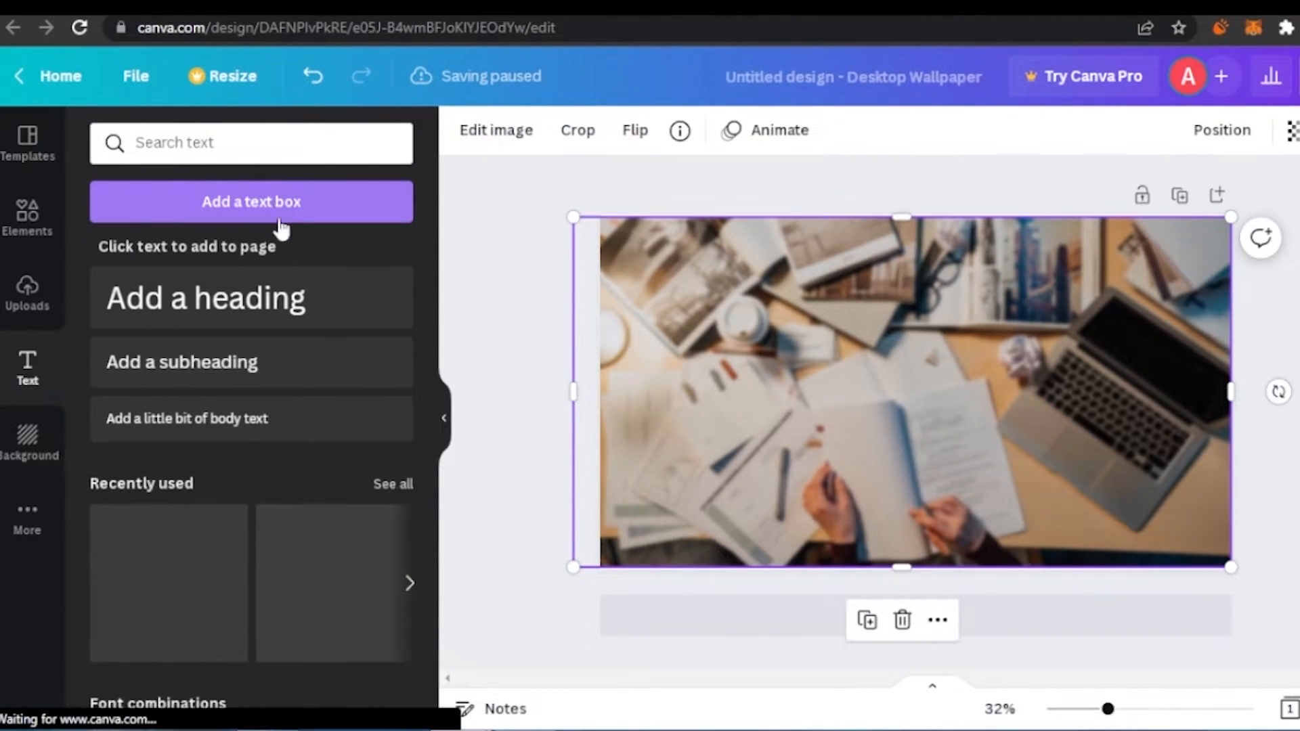
pyautogui.click(286, 300)
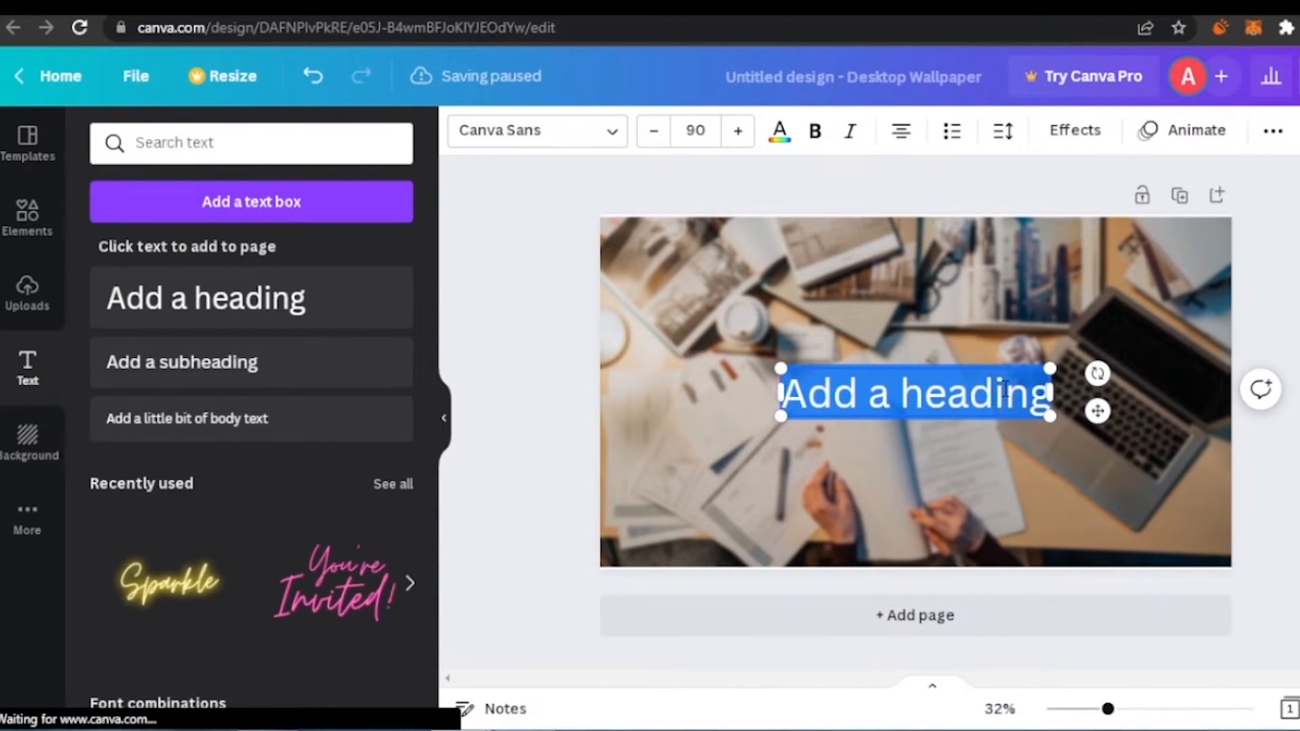
pyautogui.press('BackSpace')
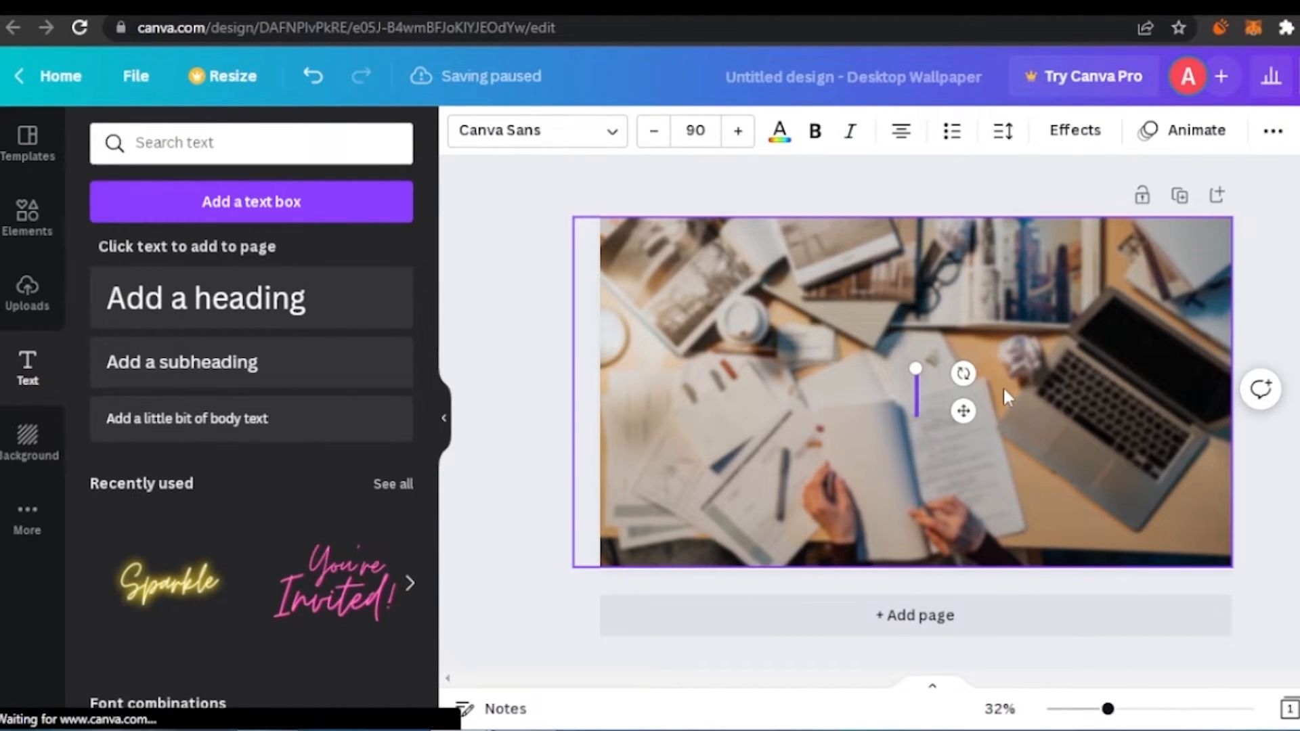
pyautogui.write('scr')
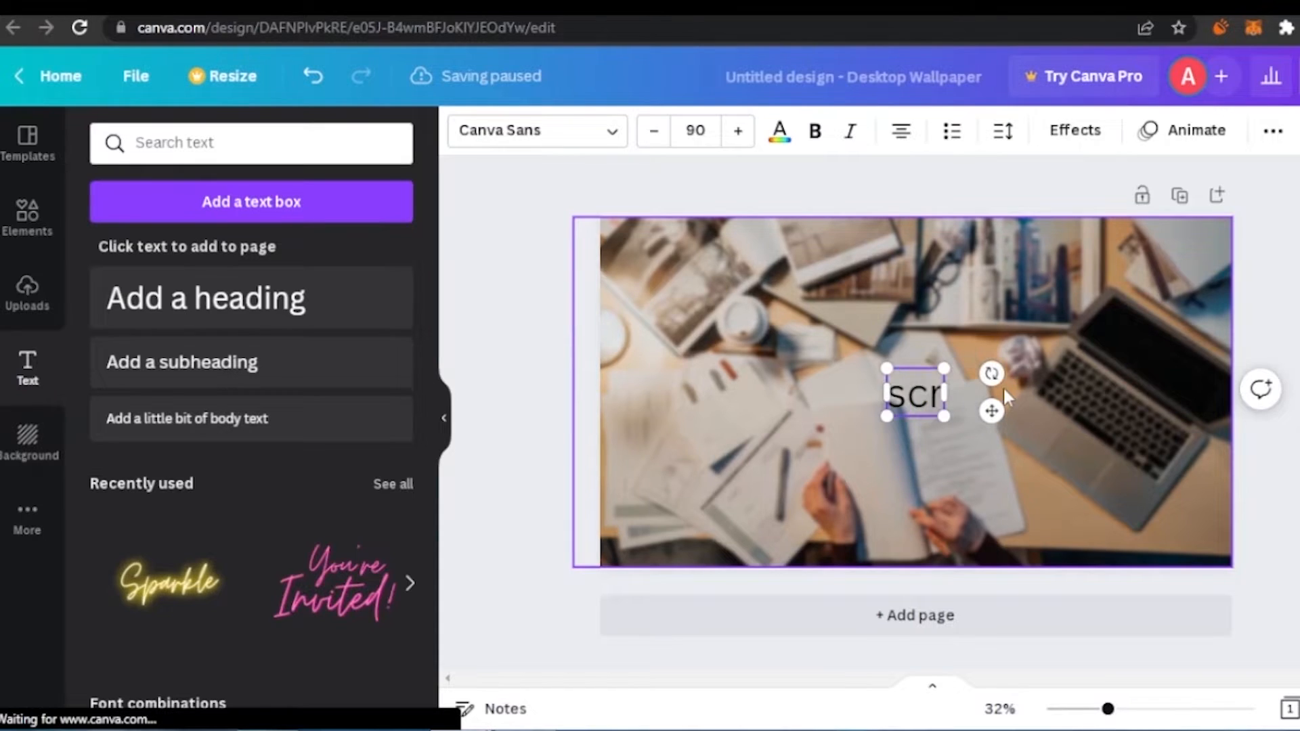
pyautogui.write('iptwriting')
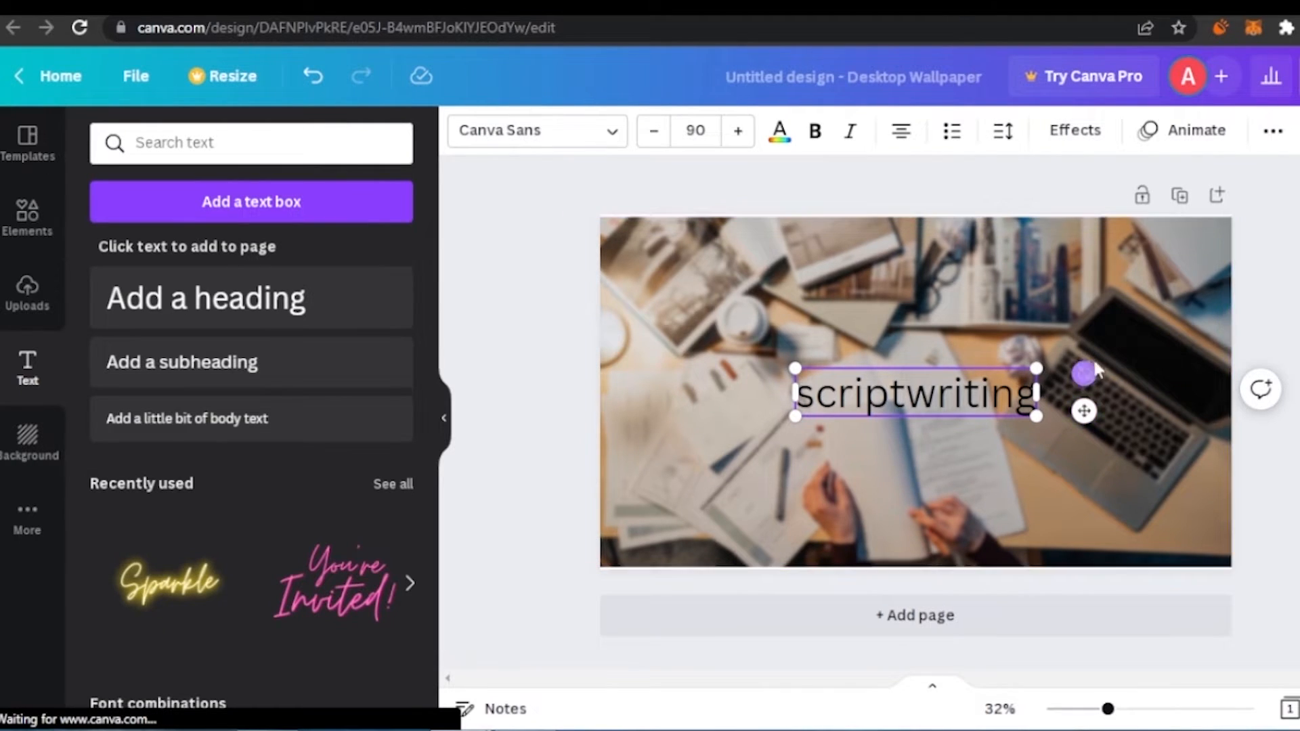
pyautogui.moveTo(1091, 408); pyautogui.dragTo(1083, 346)
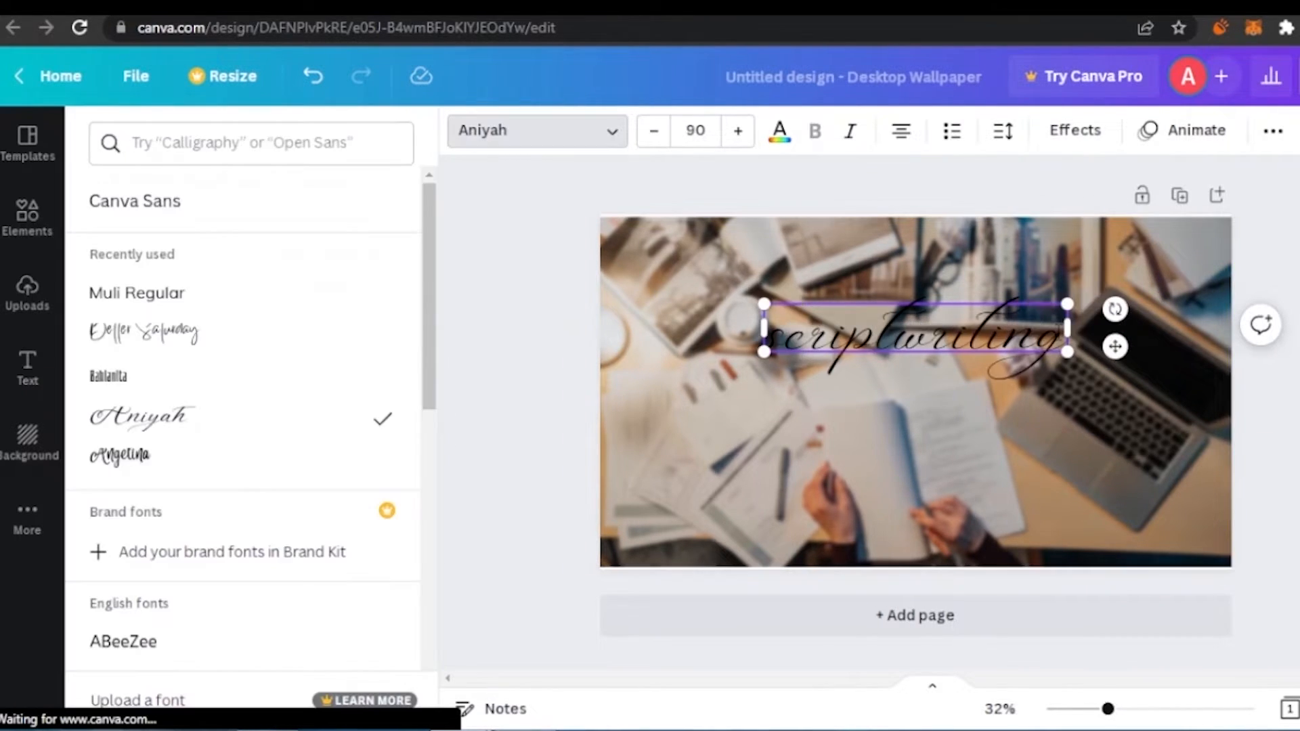
pyautogui.doubleClick(803, 355)
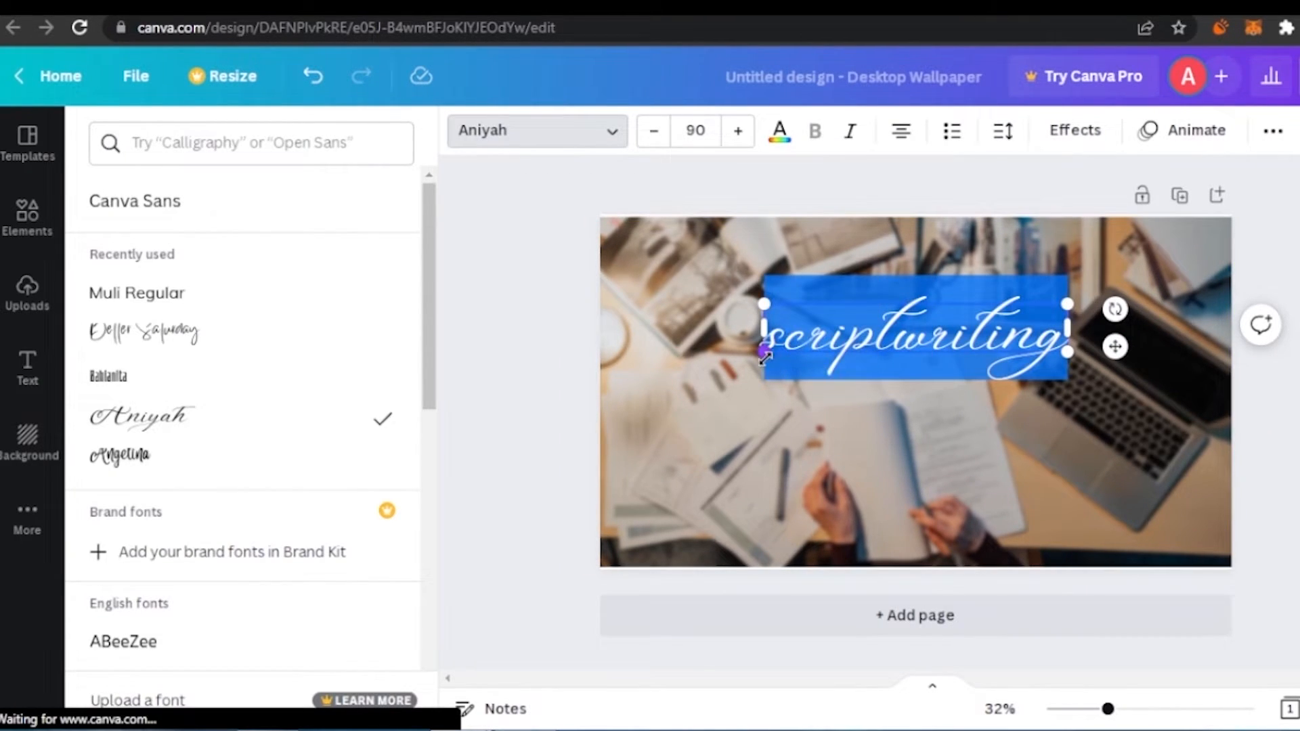
# Step: Add a square shape and stretch it into a beige band across the page behind the "scriptwriting" heading
pyautogui.click(27, 214)
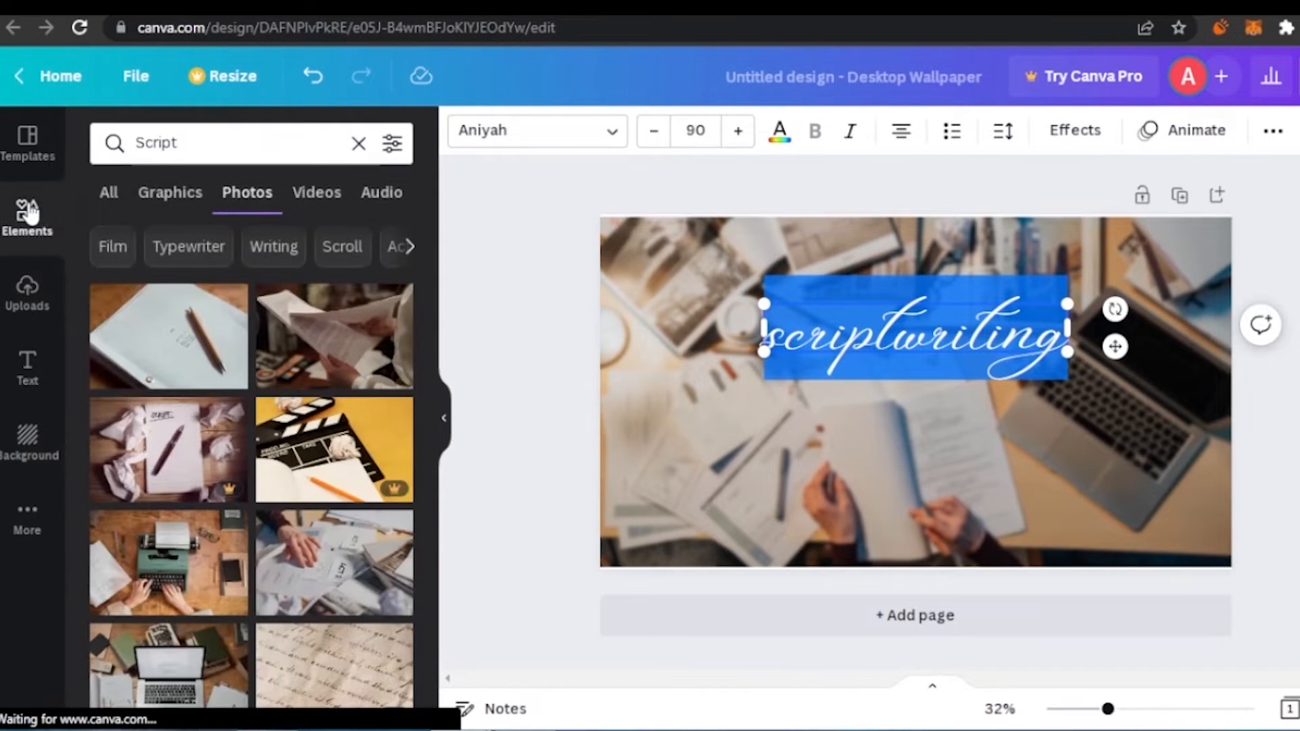
pyautogui.click(358, 144)
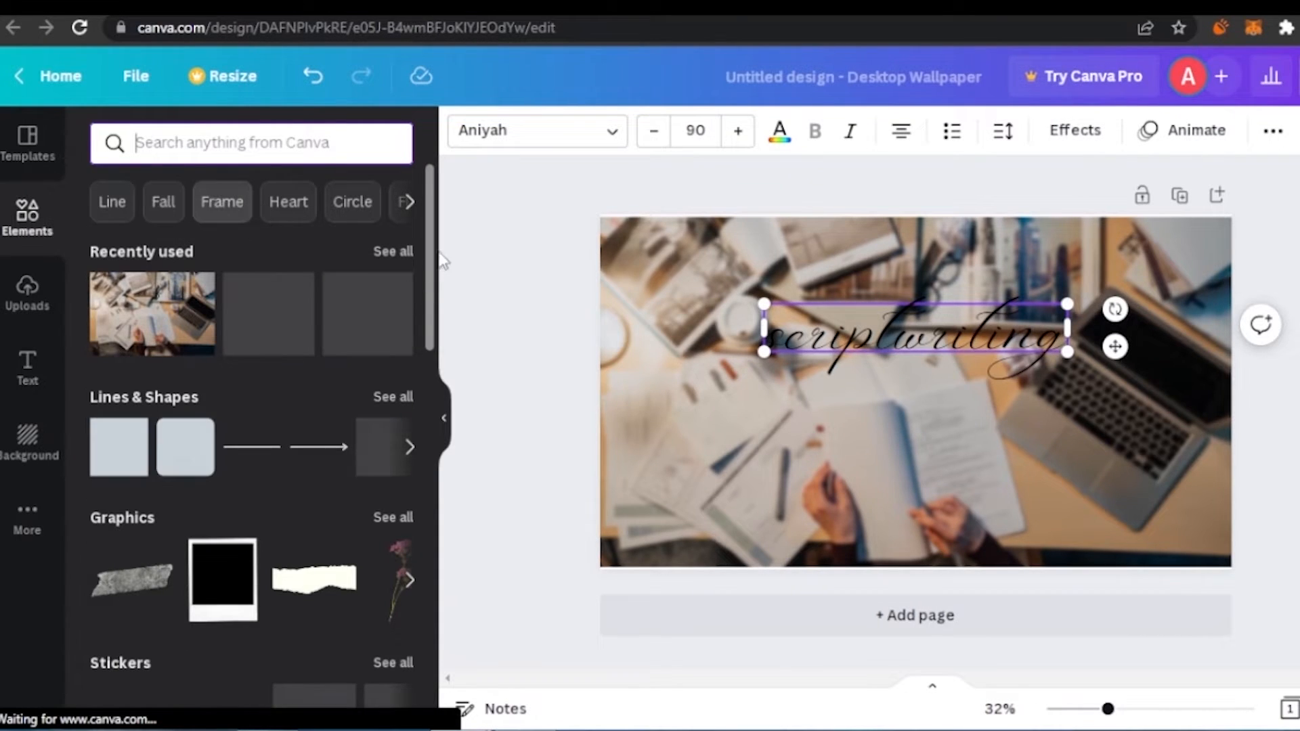
pyautogui.moveTo(129, 447); pyautogui.dragTo(1231, 328)
pyautogui.moveTo(906, 298); pyautogui.dragTo(911, 294)
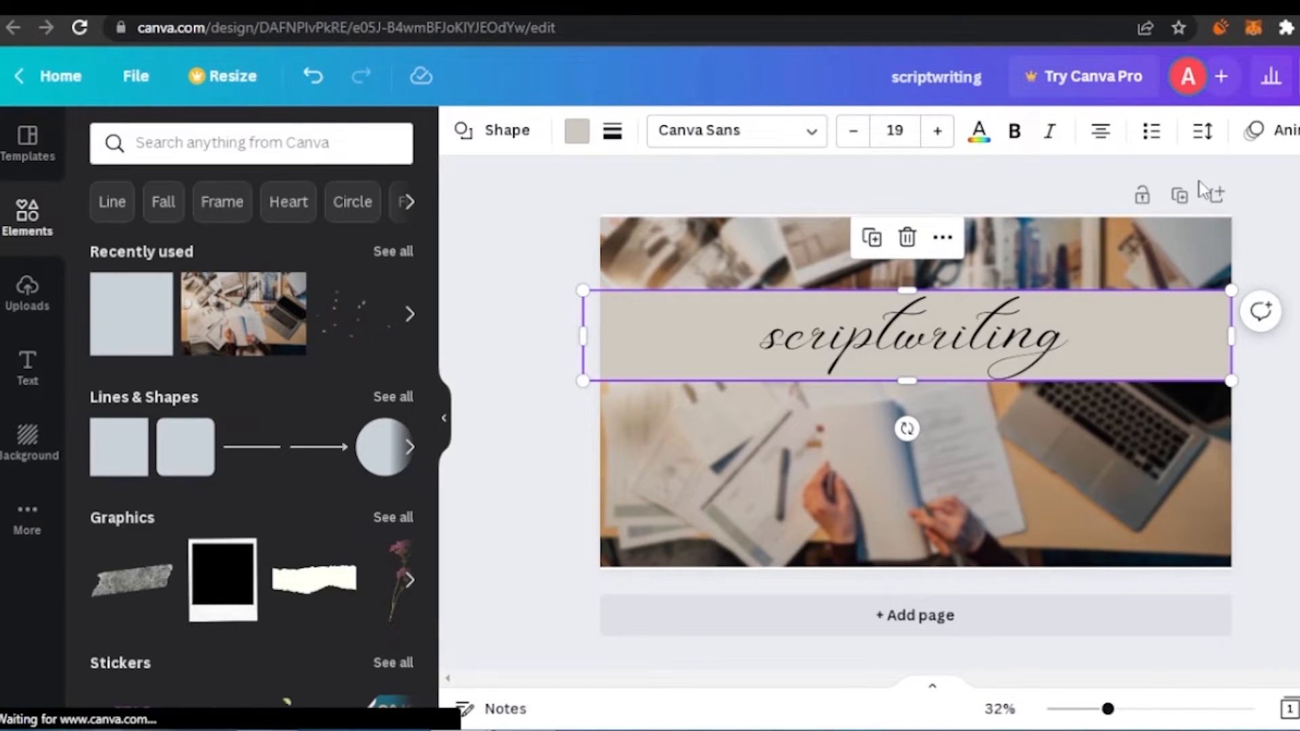
# Step: Move the beige band closer to the page's upper edge and move the "scriptwriting" heading up onto it
pyautogui.moveTo(1135, 308); pyautogui.dragTo(1136, 267)
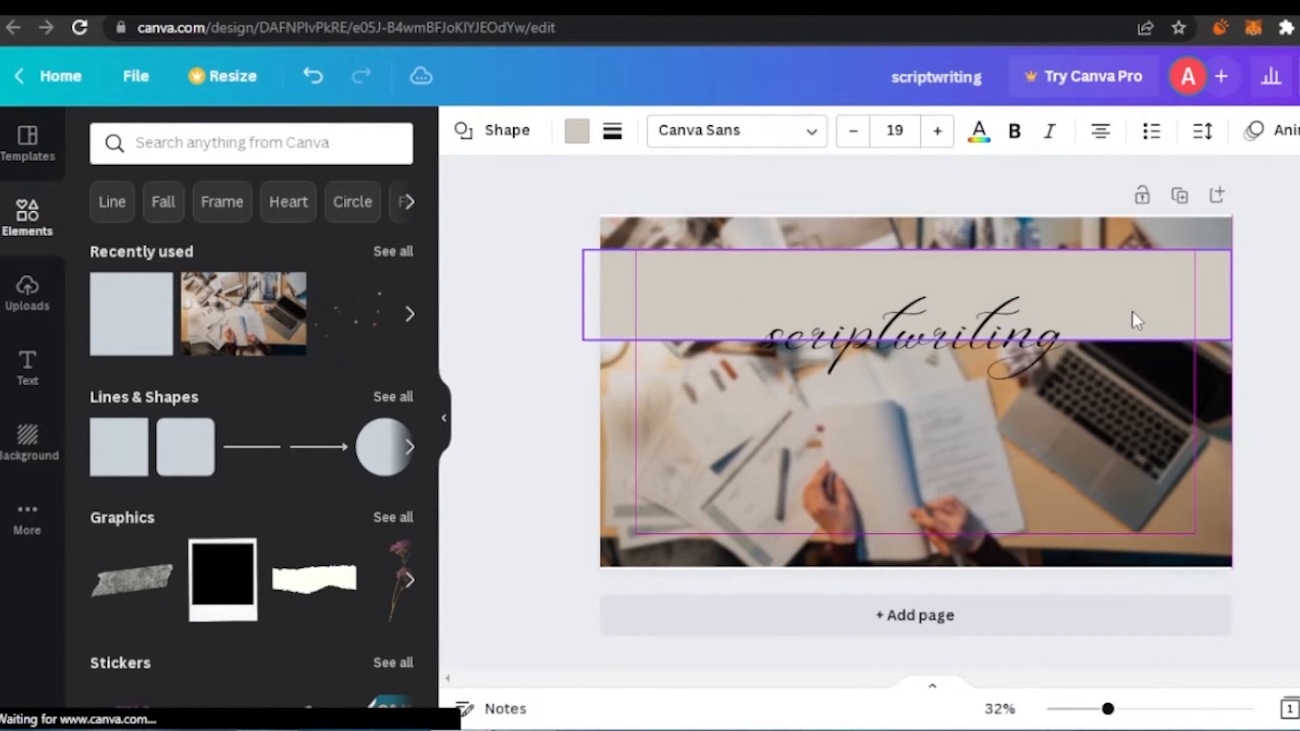
pyautogui.click(990, 339)
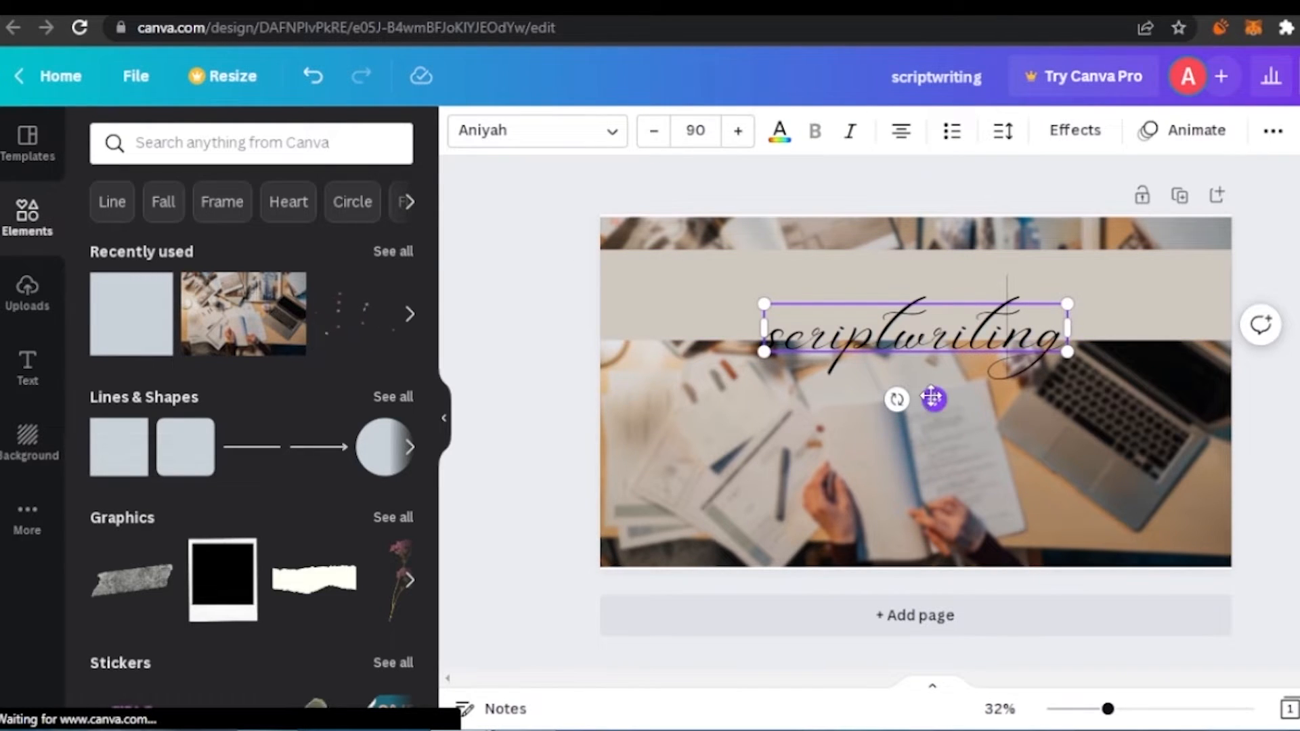
pyautogui.moveTo(935, 399); pyautogui.dragTo(929, 355)
pyautogui.click(1172, 283)
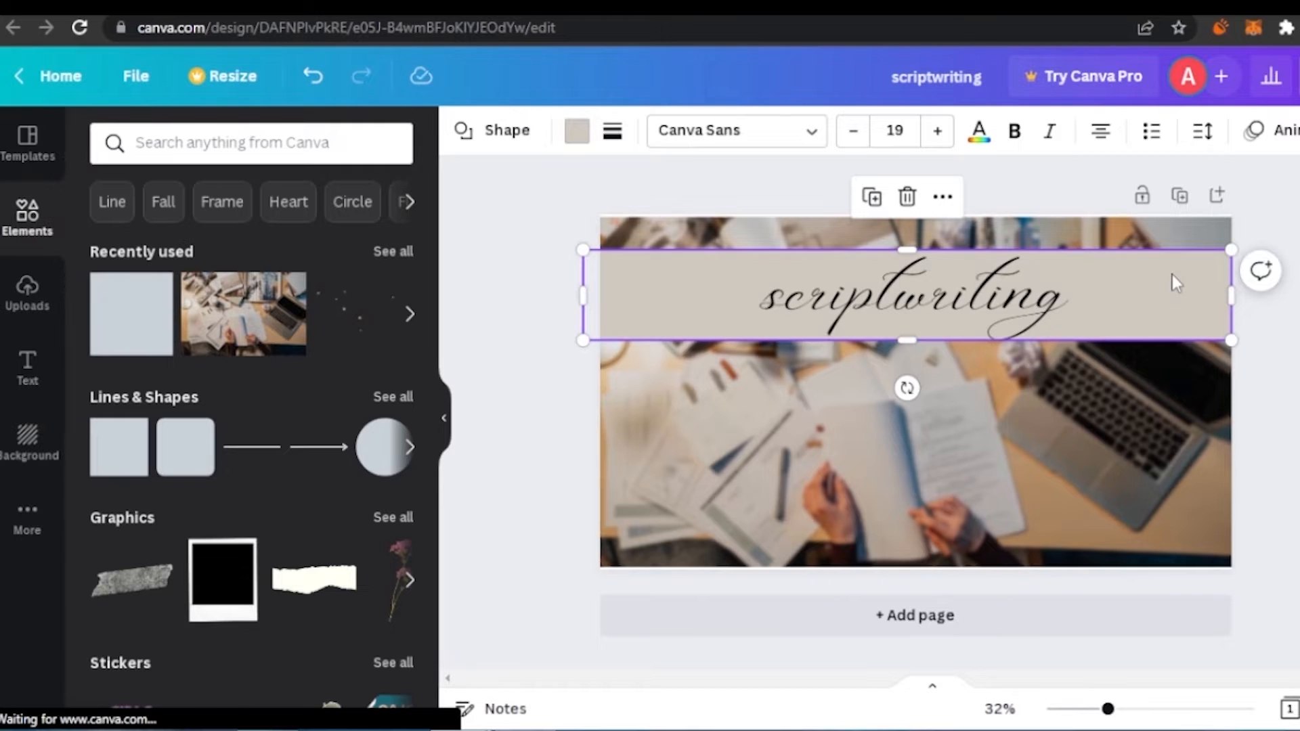
pyautogui.press('Escape')
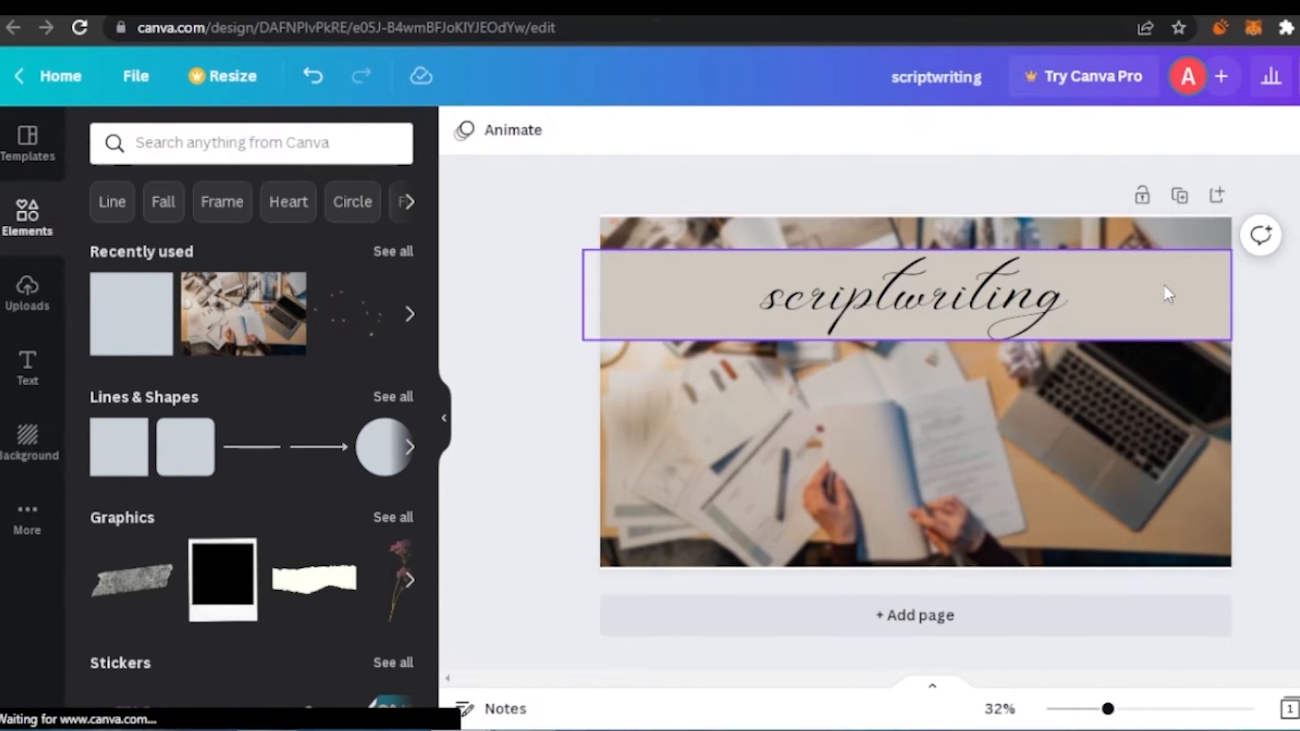
# Step: Lower the beige band's opacity so the photo shows through, and dismiss the app connection notice
pyautogui.click(707, 310)
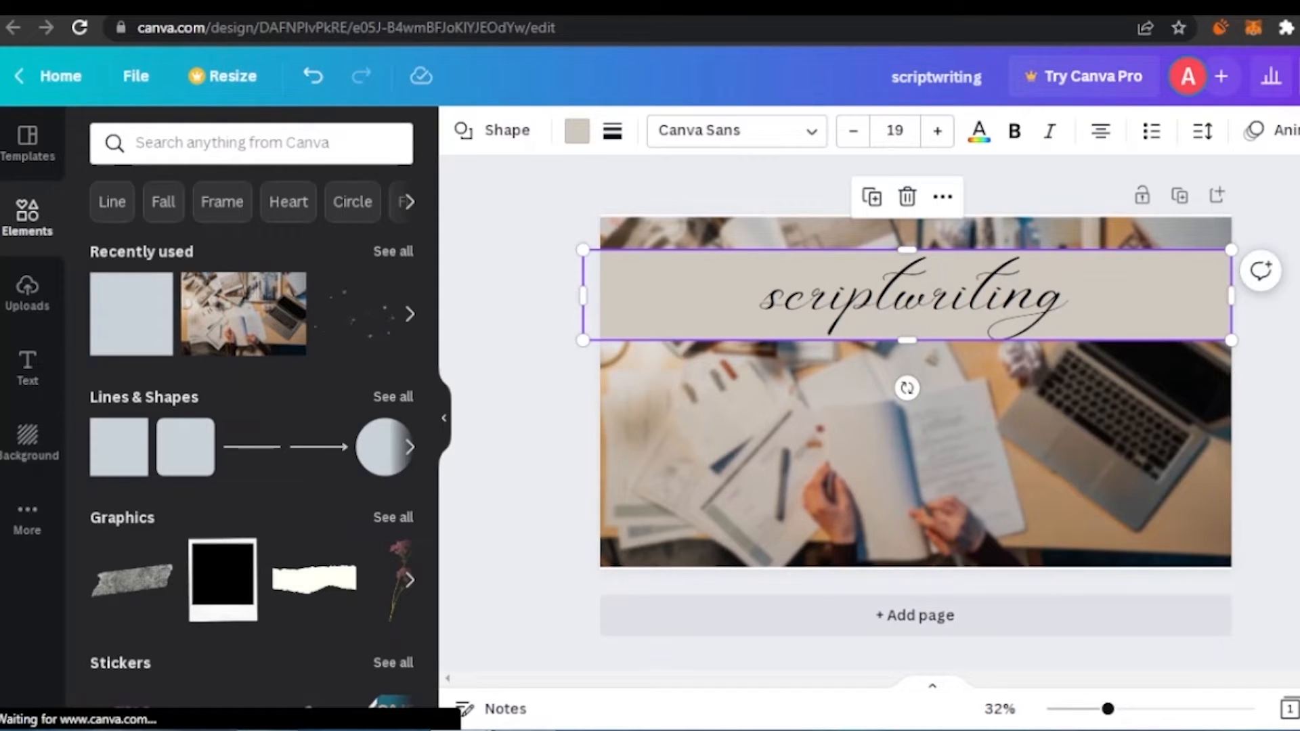
pyautogui.click(1295, 130)
pyautogui.click(1283, 181)
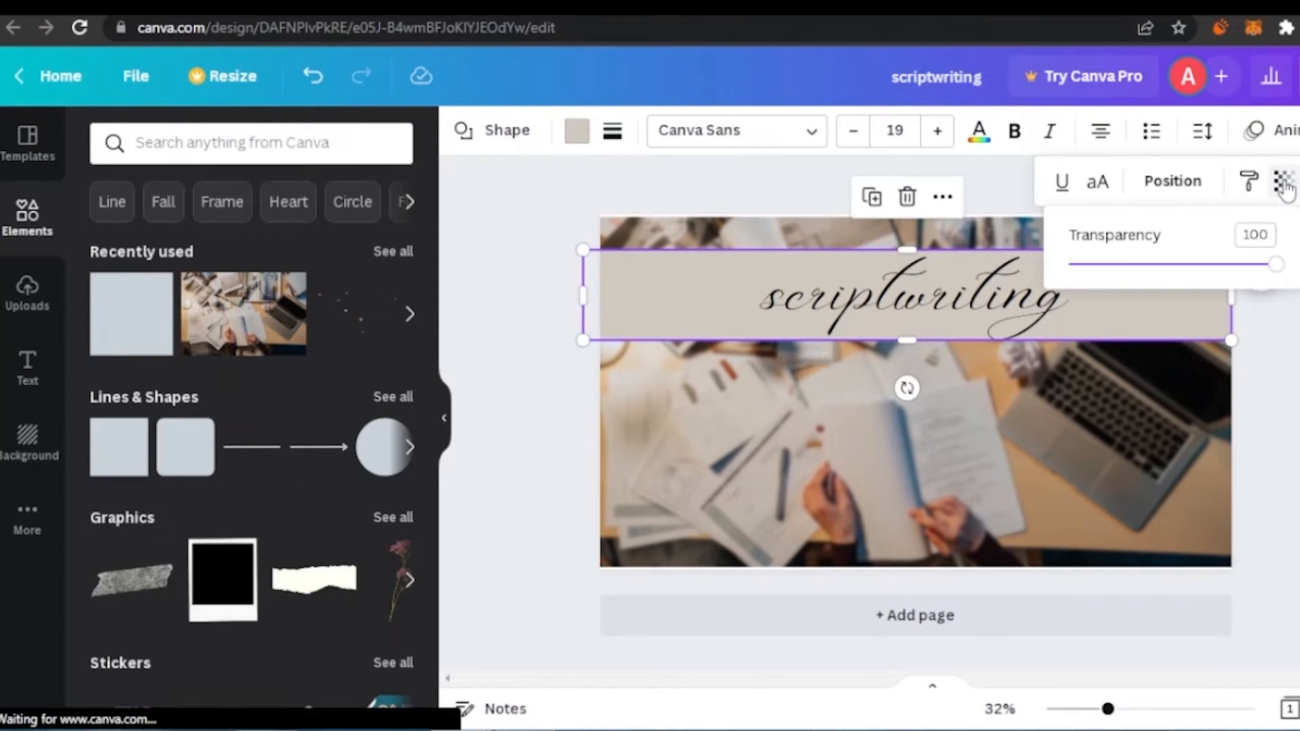
pyautogui.moveTo(1273, 266); pyautogui.dragTo(1204, 277)
pyautogui.press('Escape')
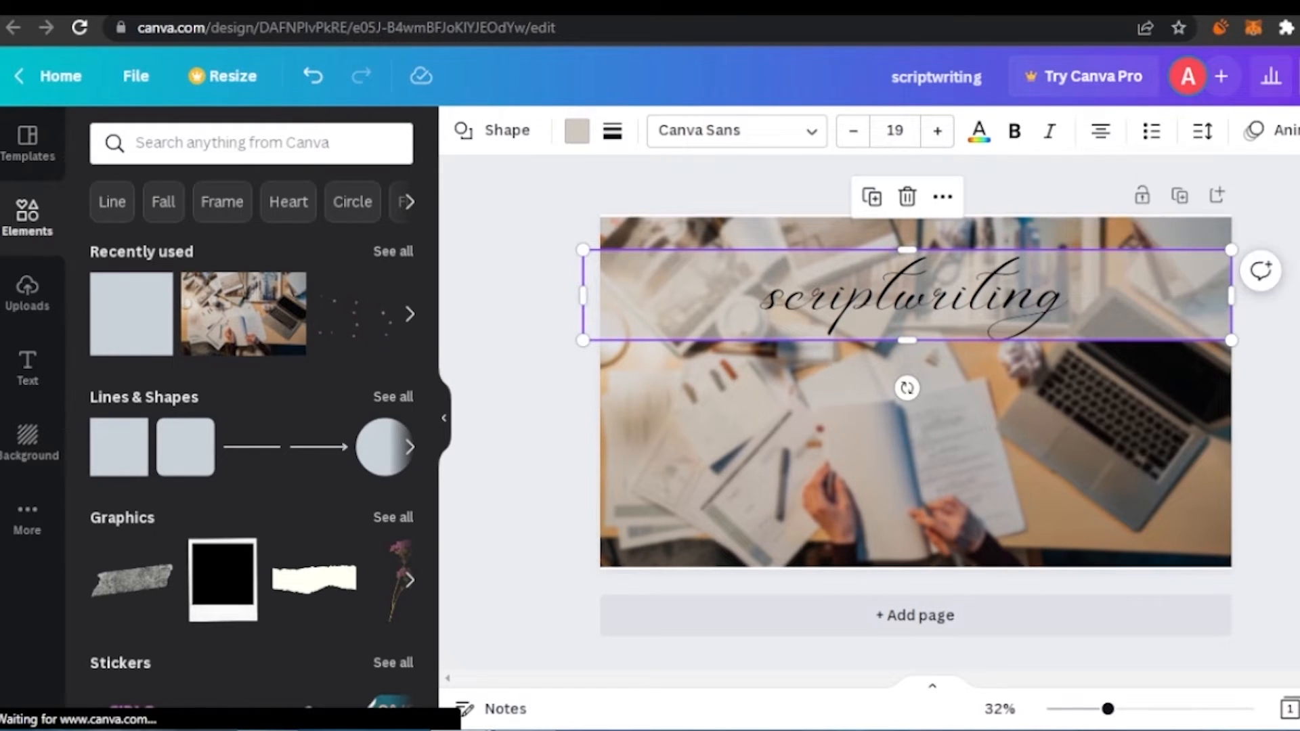
pyautogui.click(955, 497)
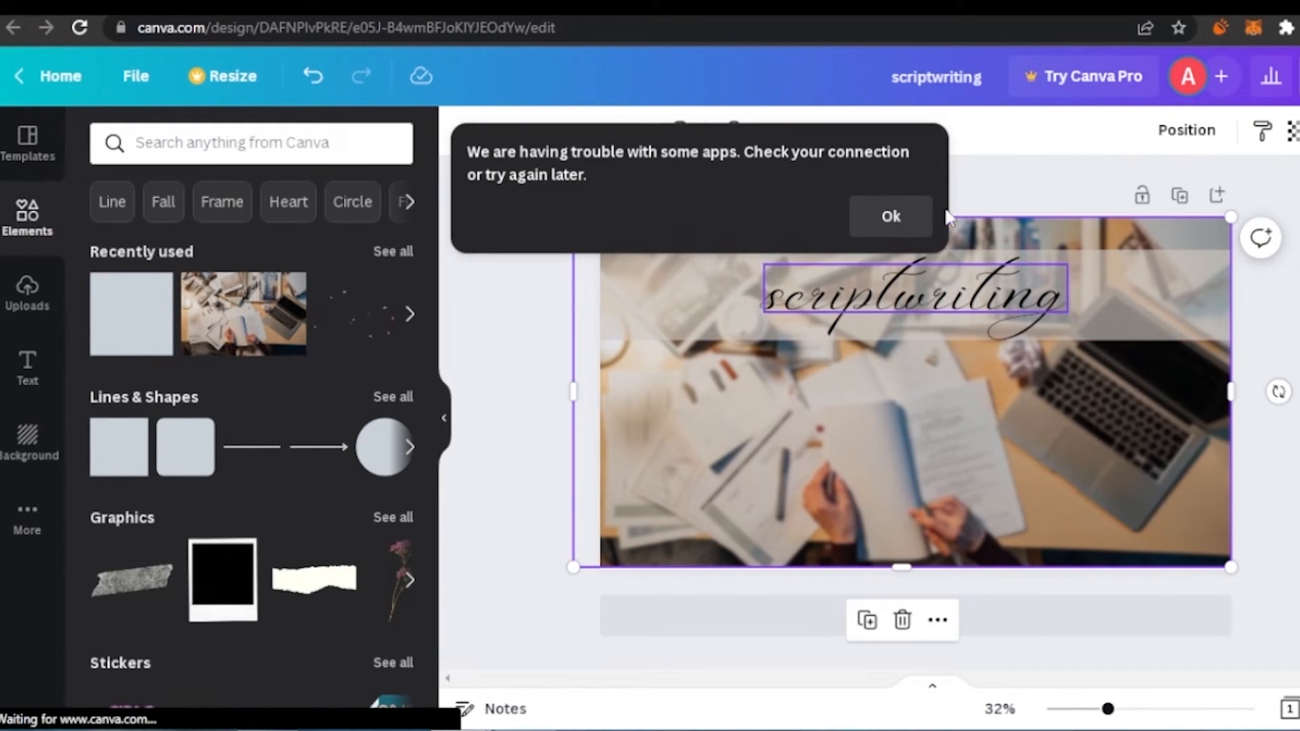
pyautogui.click(907, 218)
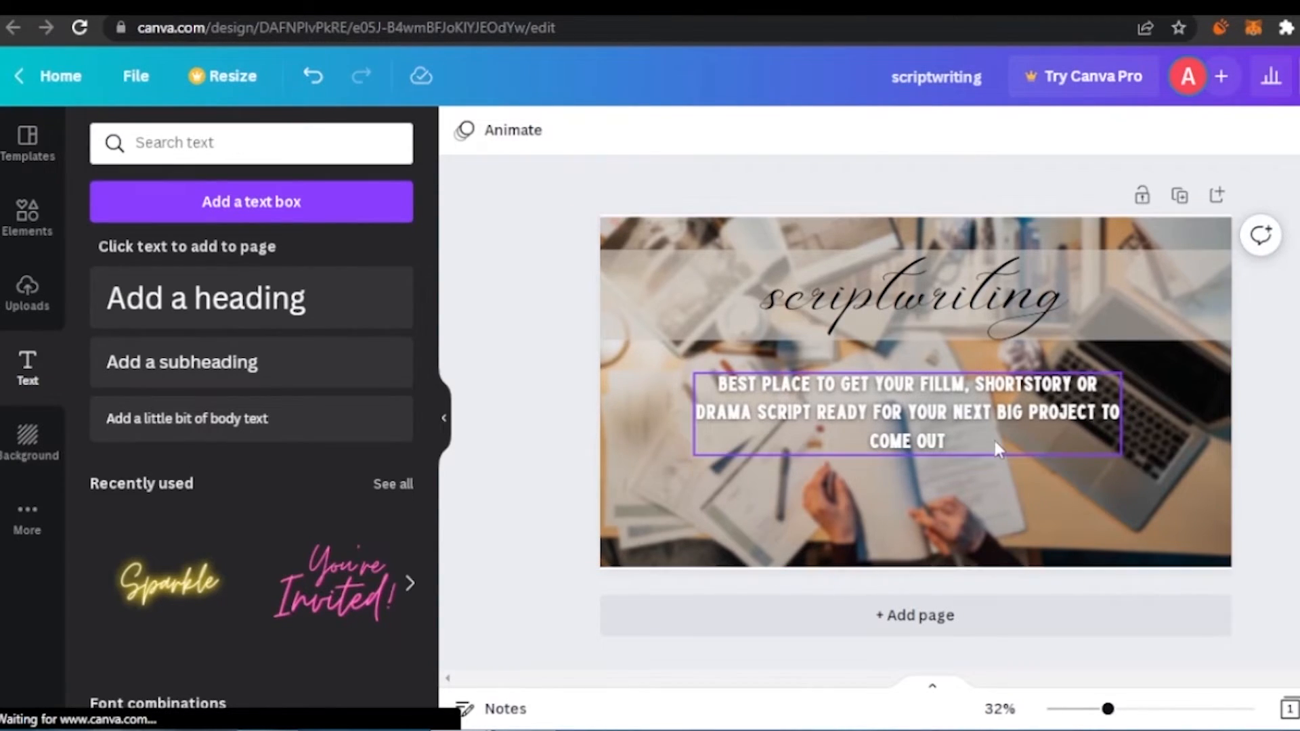
# Step: Select the white tagline paragraph below the heading and examine its text effects
pyautogui.click(879, 396)
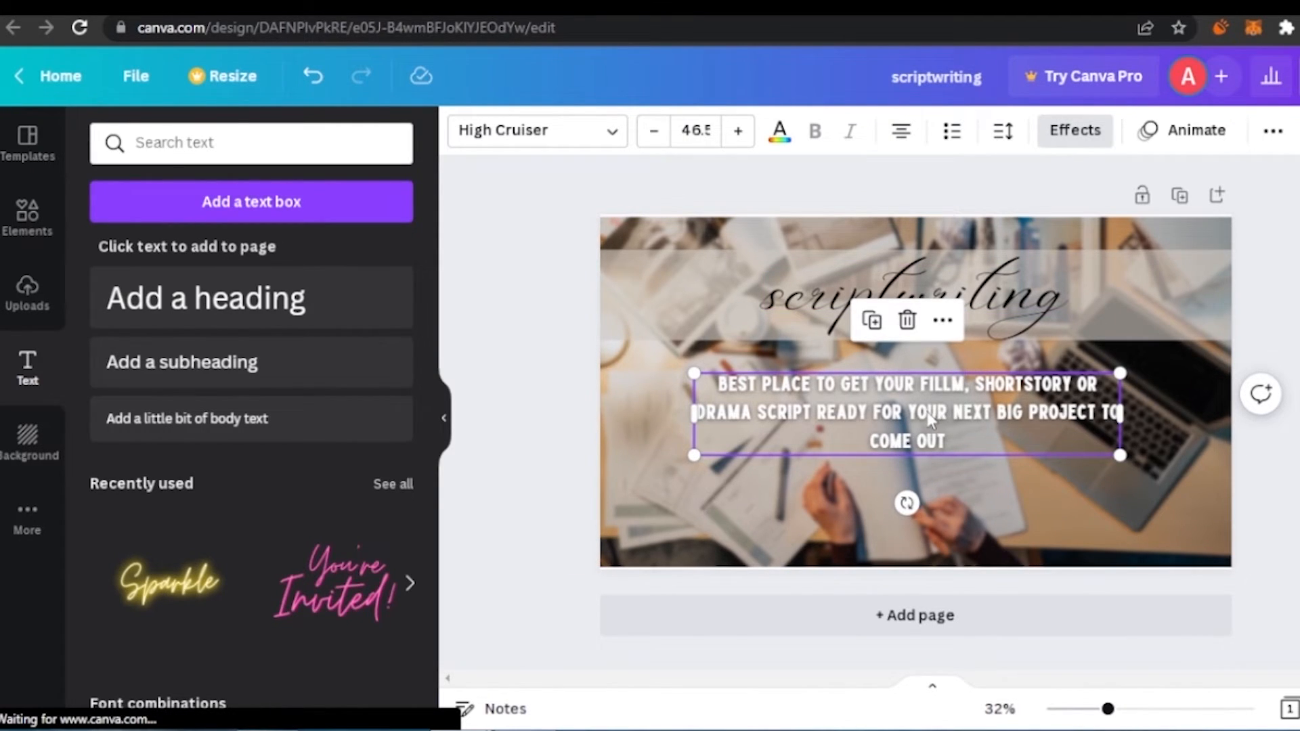
pyautogui.click(1074, 132)
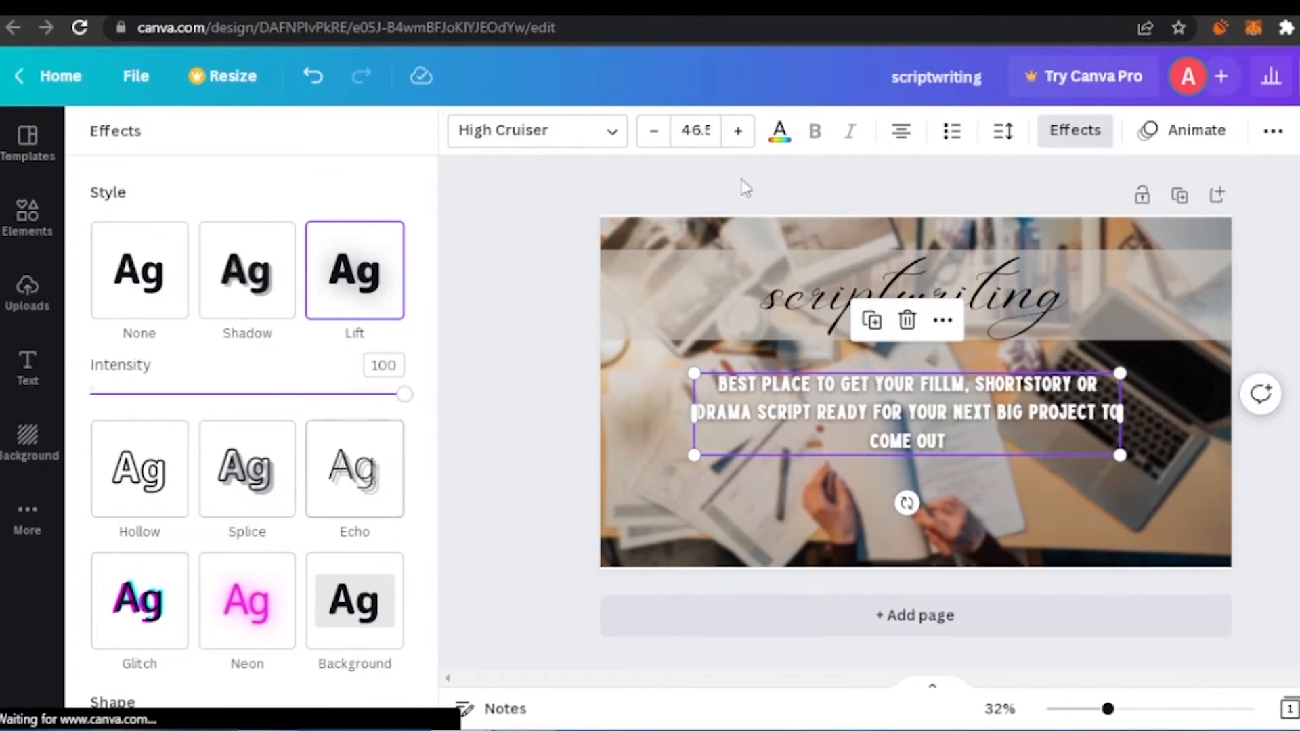
pyautogui.click(828, 448)
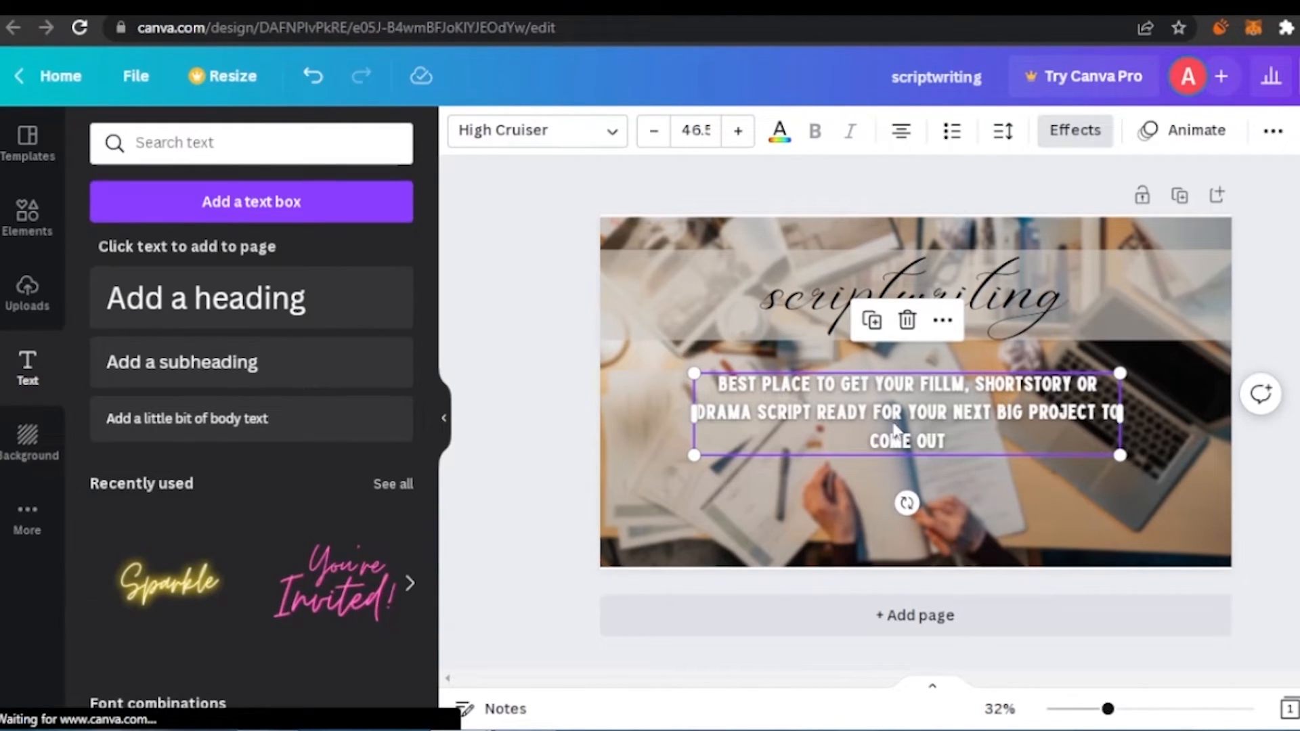
# Step: Add a heading below the tagline paragraph and replace its text with "for only $20"
pyautogui.click(262, 291)
pyautogui.click(186, 139)
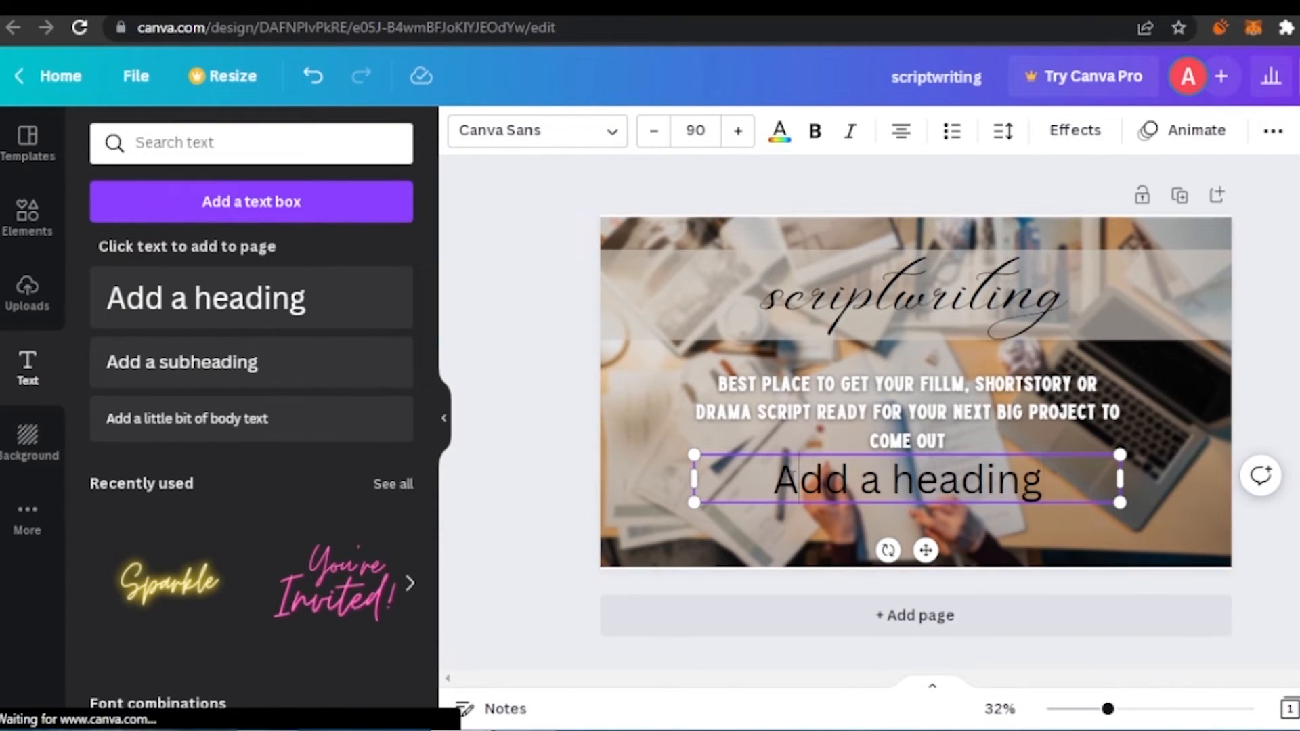
pyautogui.moveTo(791, 475); pyautogui.dragTo(1058, 496)
pyautogui.write('for only $20')
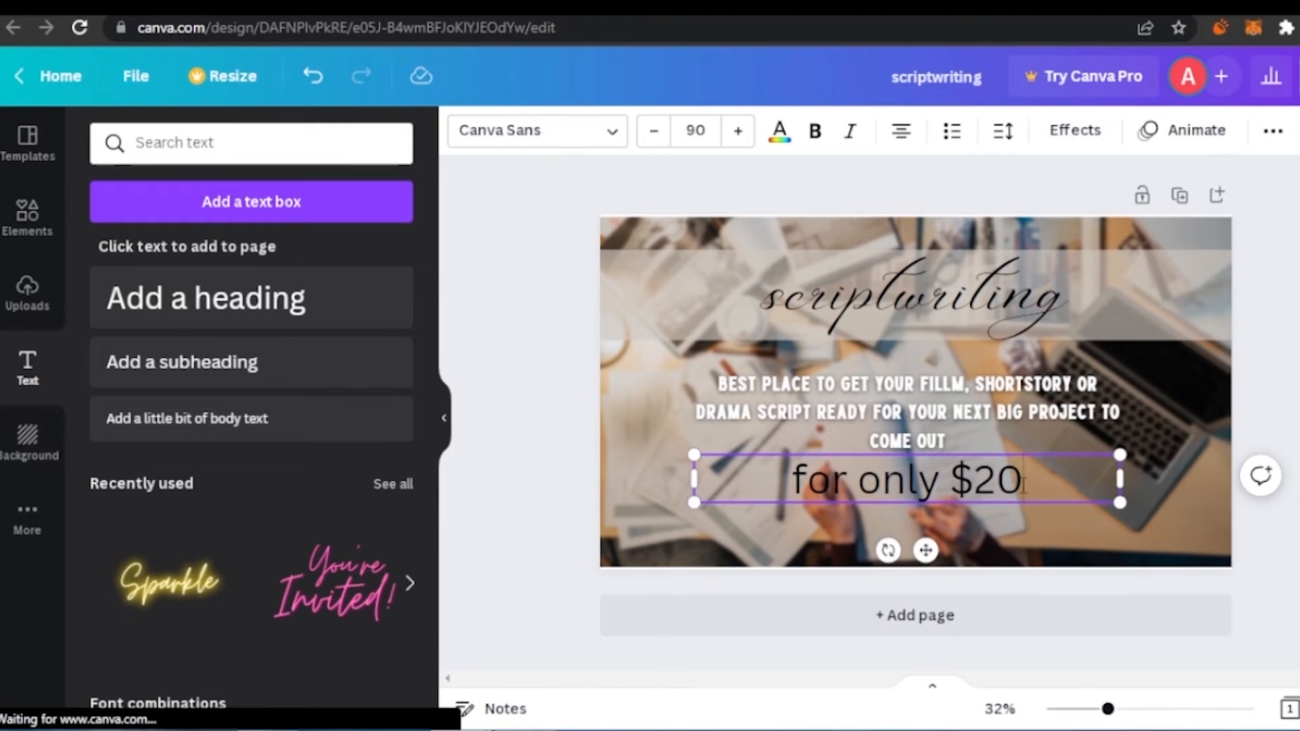
# Step: Reduce the font size of the "for only $20" text to 57
pyautogui.moveTo(780, 478); pyautogui.dragTo(1073, 484)
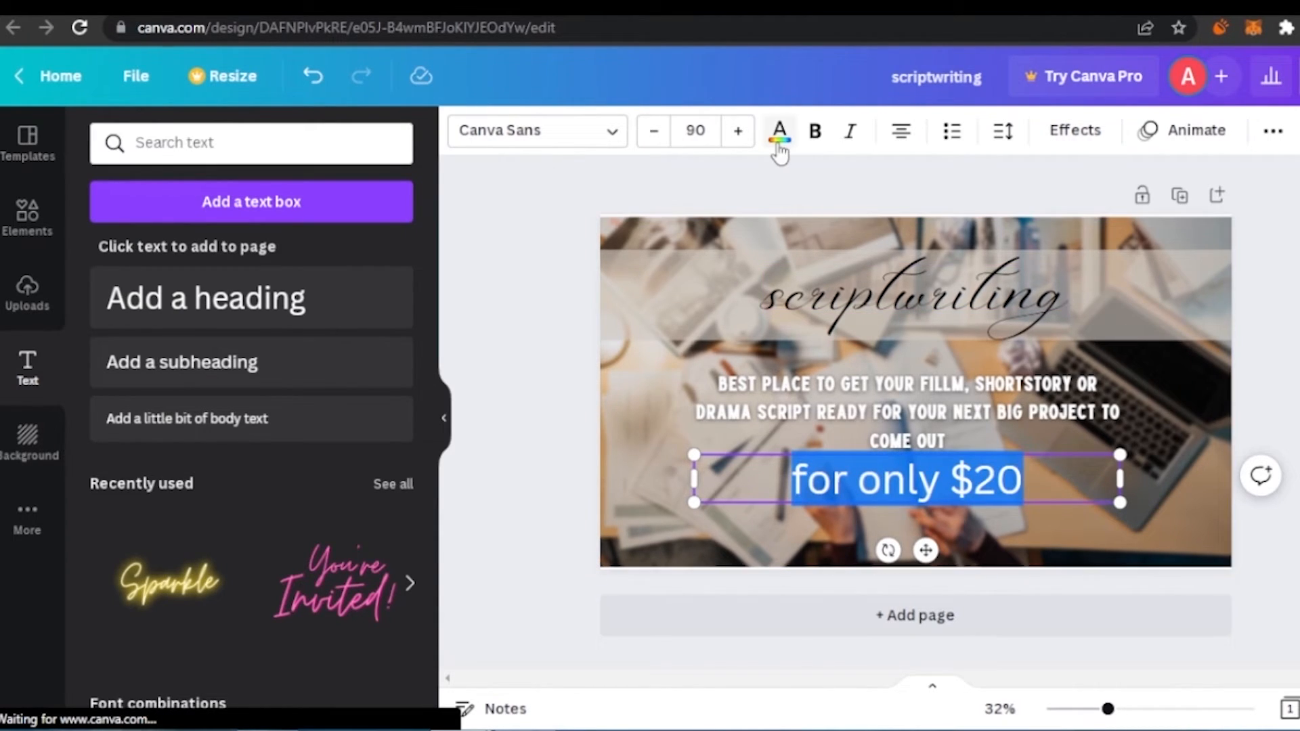
pyautogui.click(655, 143)
pyautogui.click(656, 144)
pyautogui.click(656, 144)
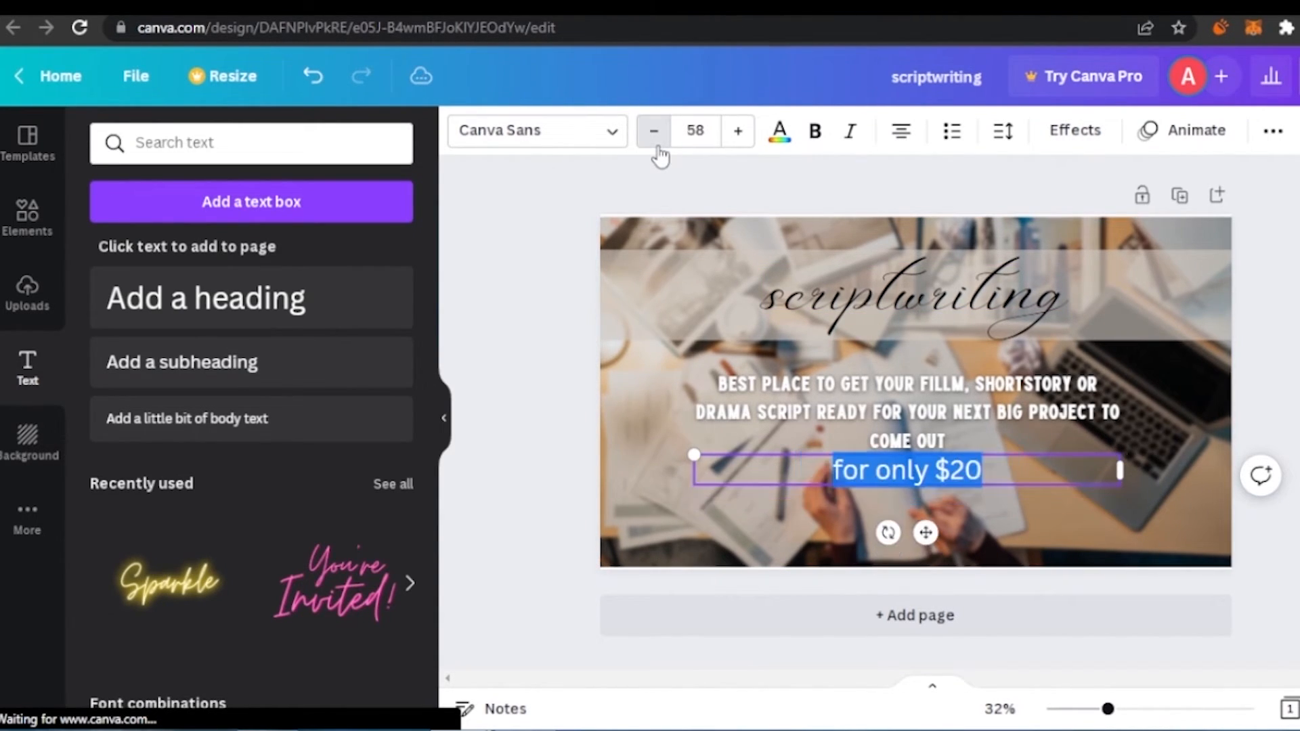
pyautogui.click(655, 144)
pyautogui.click(1067, 458)
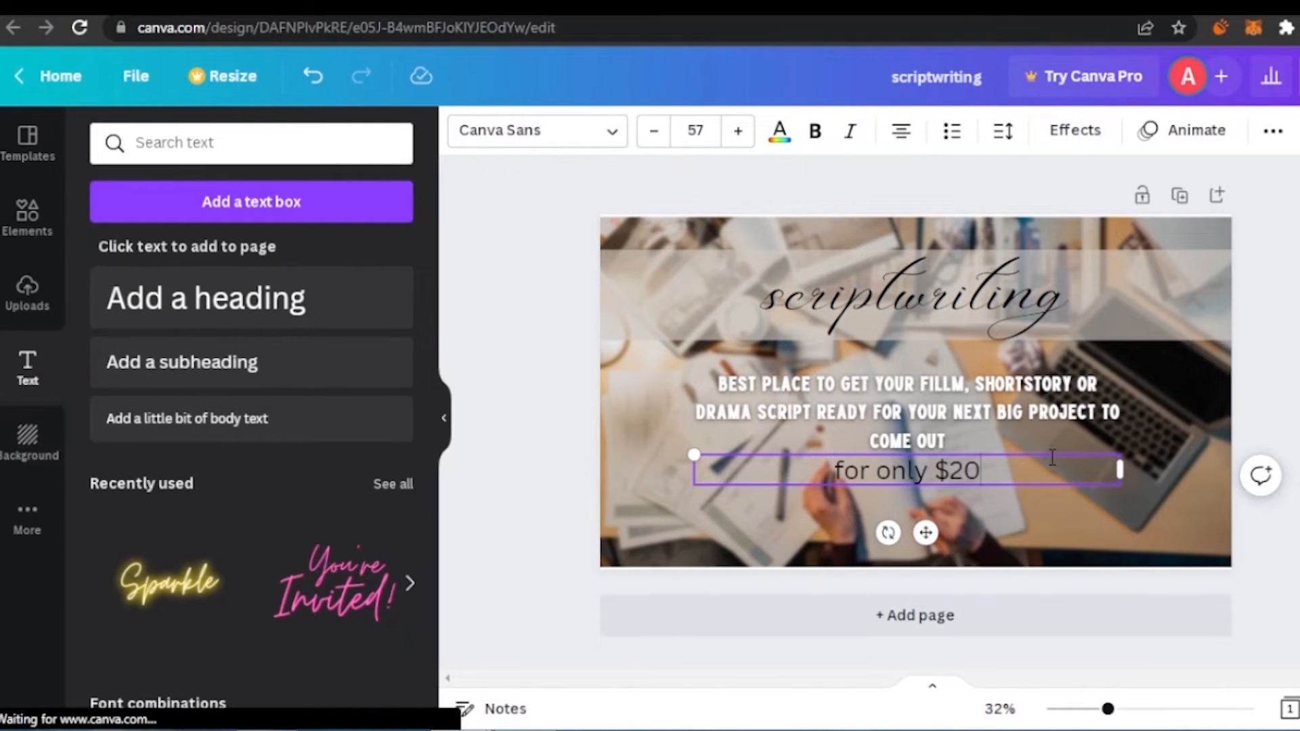
# Step: Set the "for only $20" text in the High Cruiser font and give it the Lift effect
pyautogui.moveTo(1011, 472); pyautogui.dragTo(854, 486)
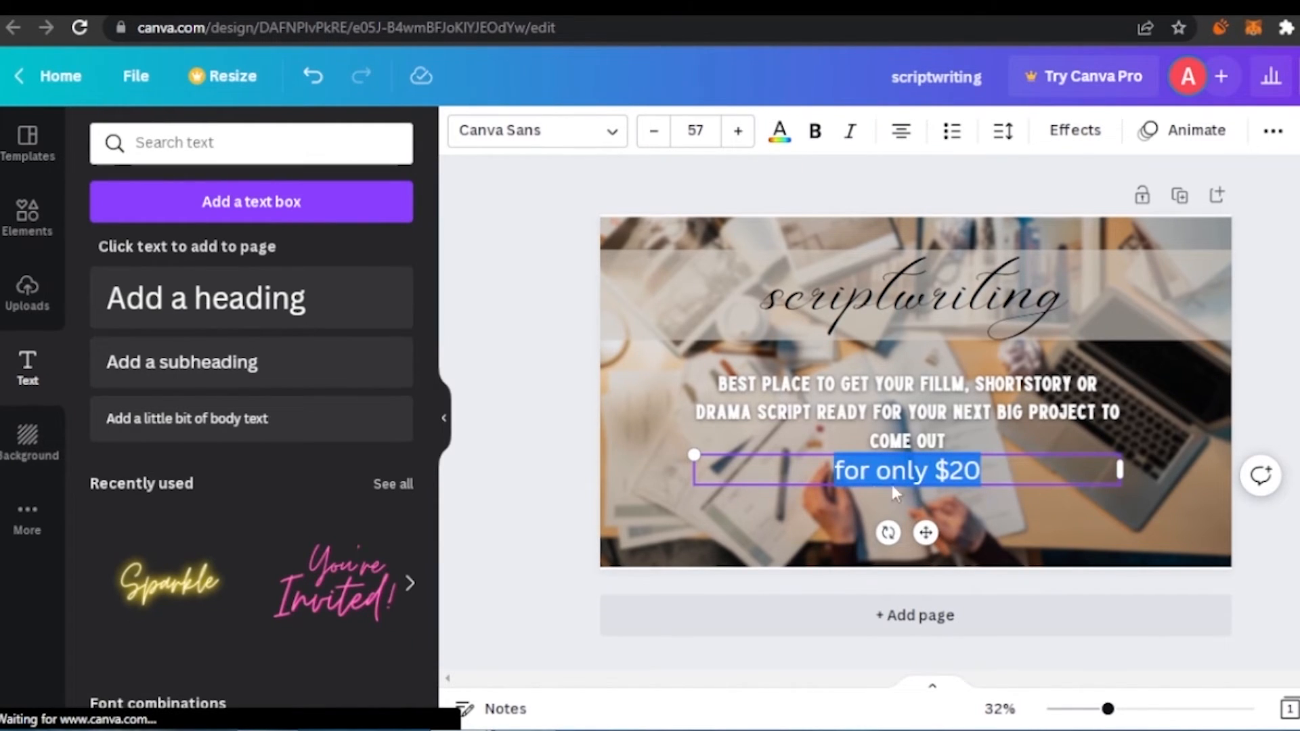
pyautogui.click(614, 132)
pyautogui.click(227, 282)
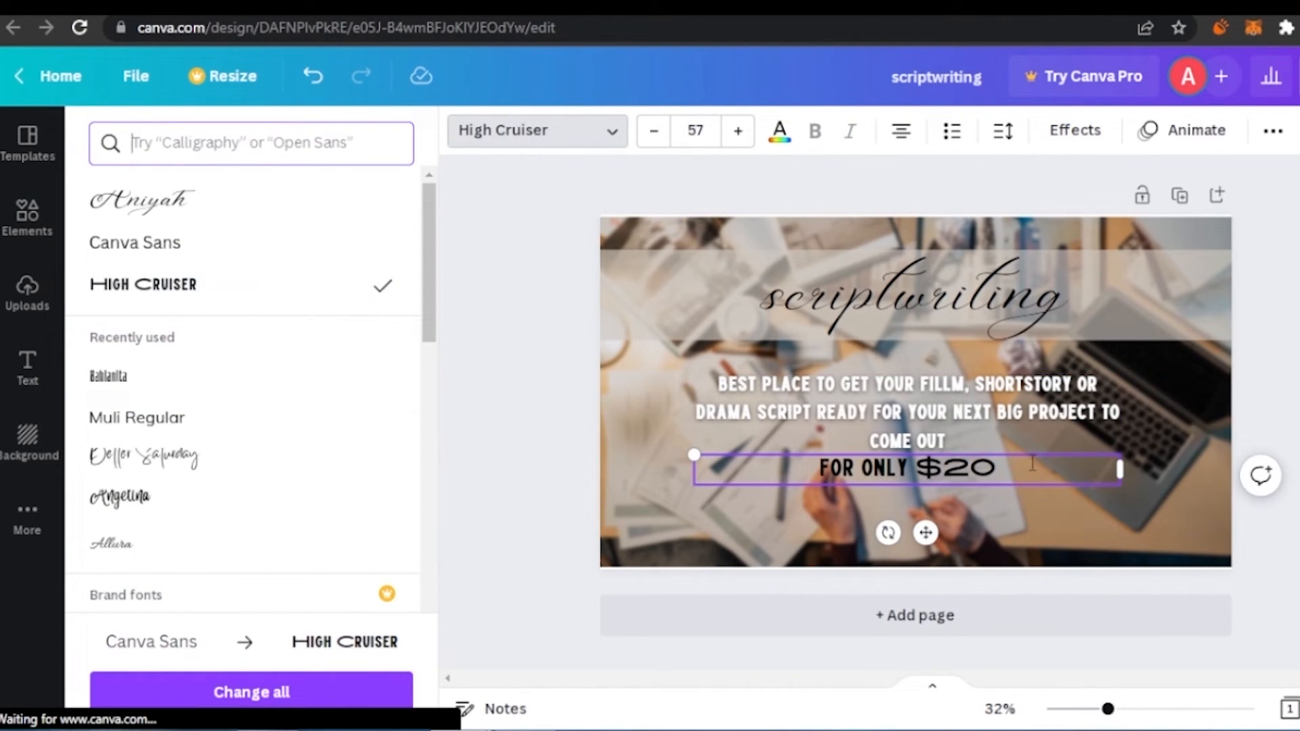
pyautogui.click(1080, 131)
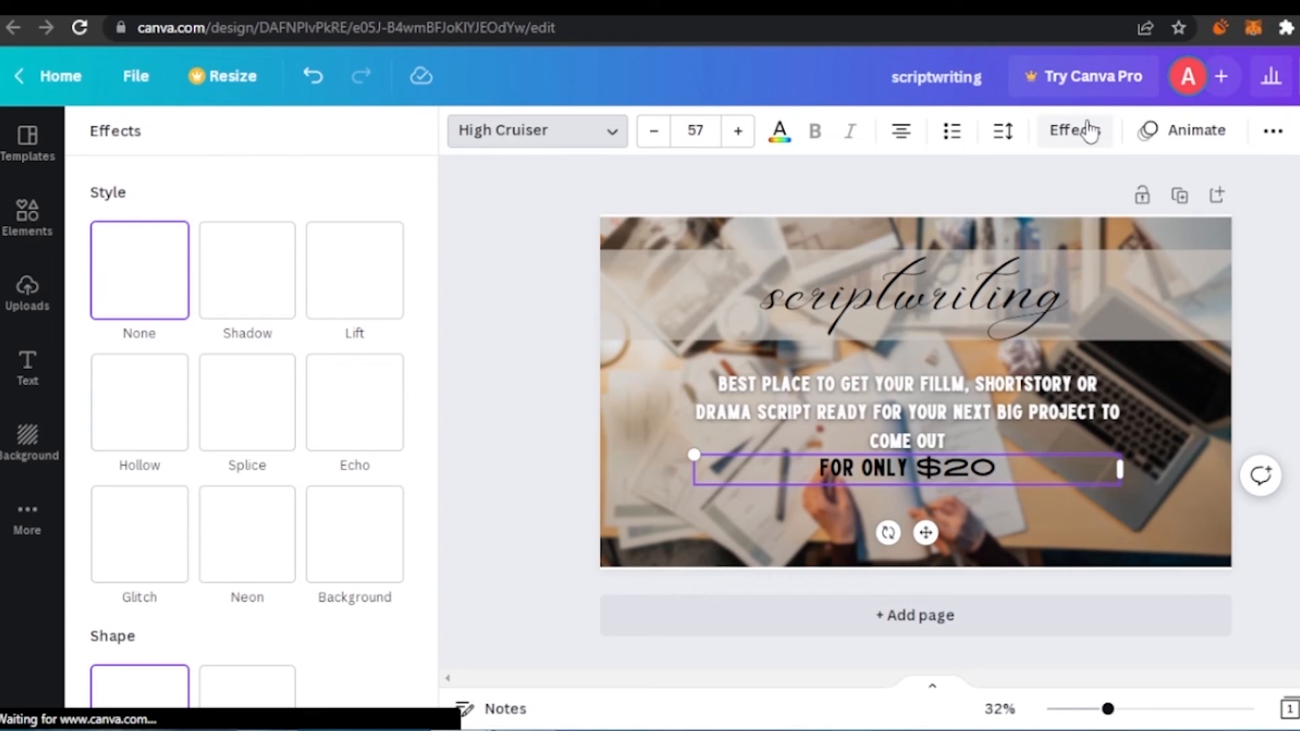
pyautogui.click(367, 288)
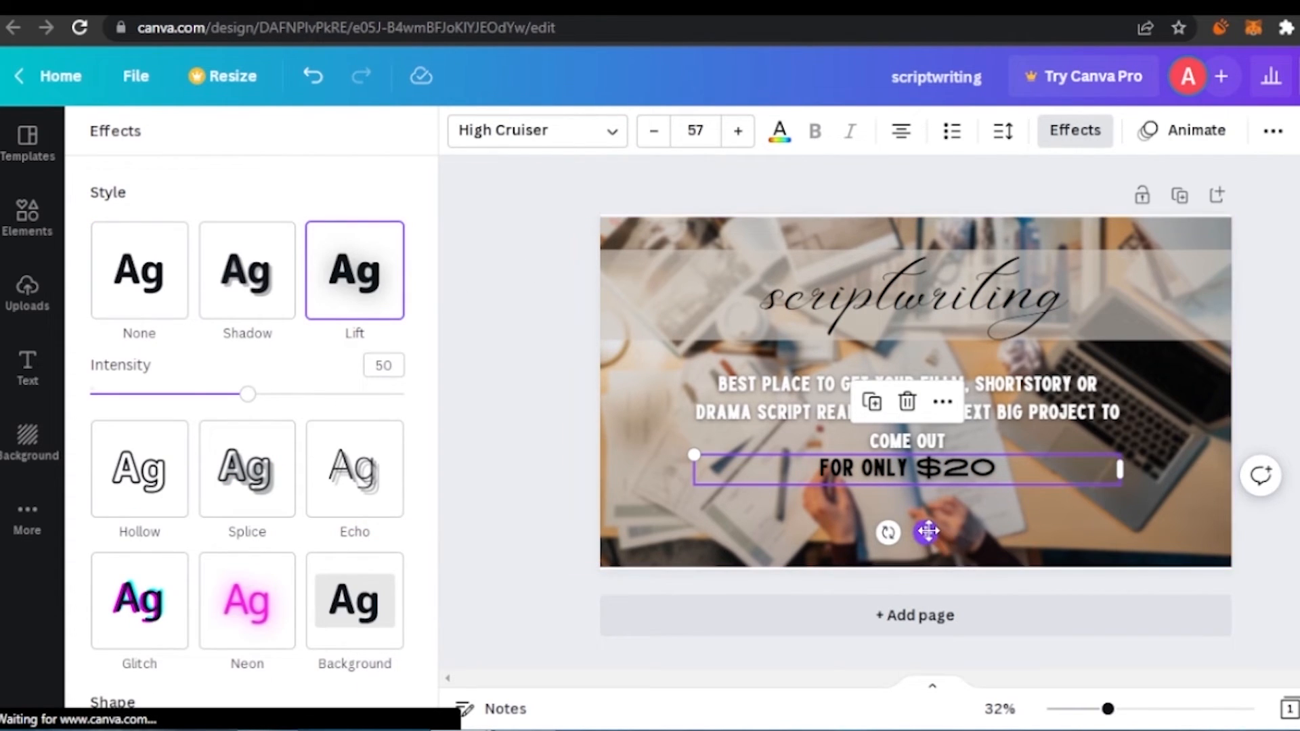
# Step: Move the "for only $20" text further down the page, leaving a gap beneath the tagline, and deselect it
pyautogui.moveTo(928, 532); pyautogui.dragTo(927, 571)
pyautogui.click(1075, 131)
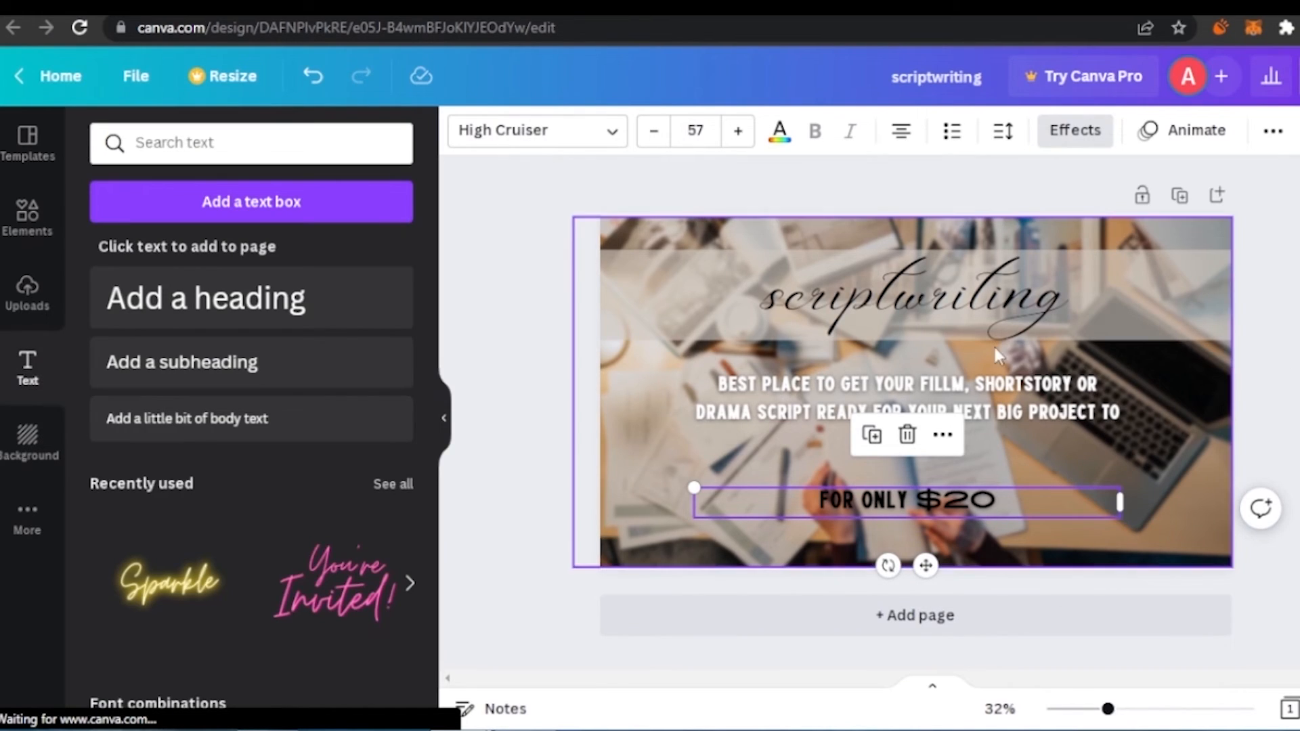
pyautogui.click(1242, 379)
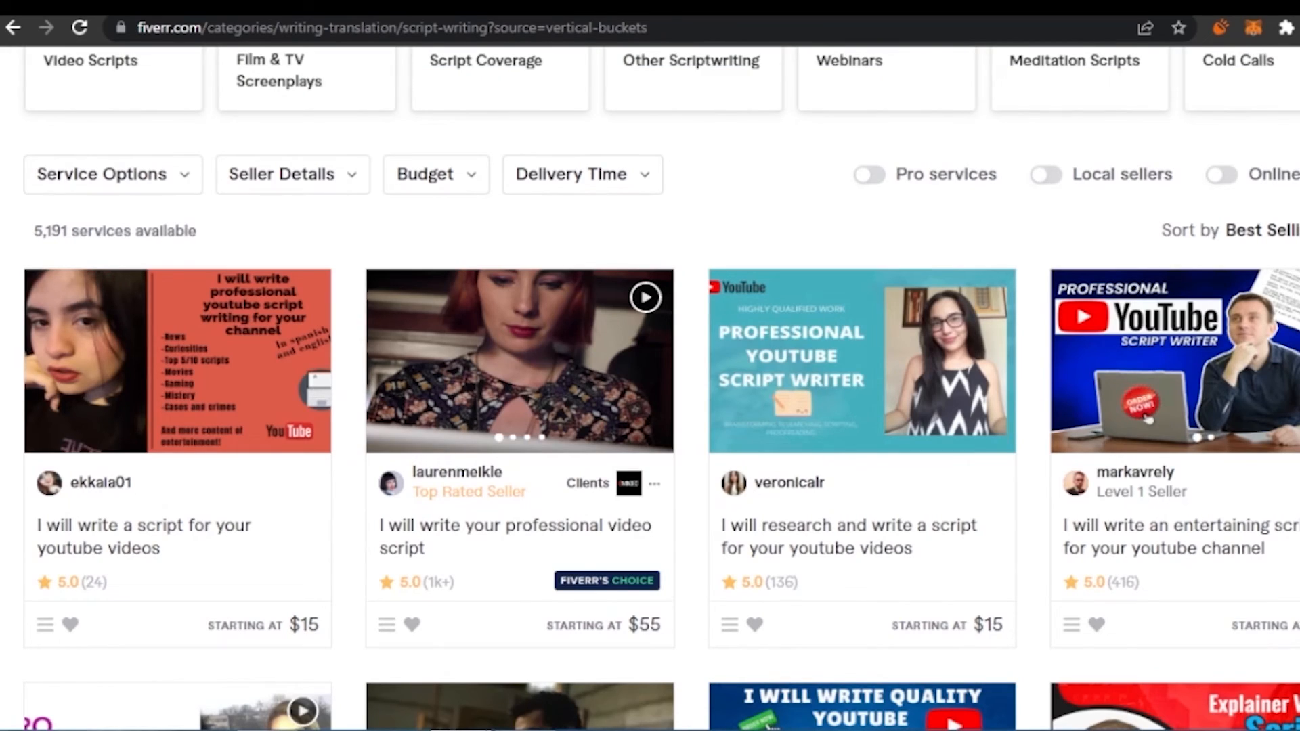
# Step: Switch to Fiverr's Scriptwriting category page and view its subcategories and filters
pyautogui.scroll(5, 650, 407)
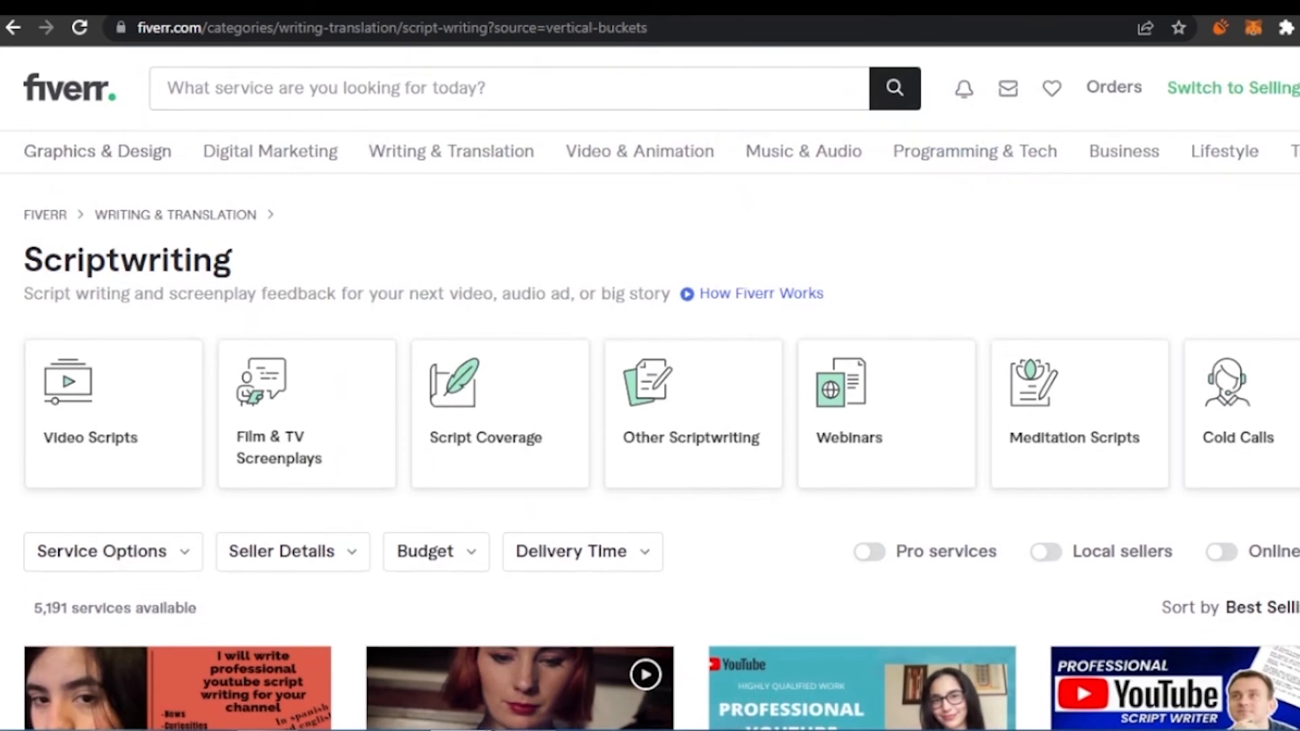